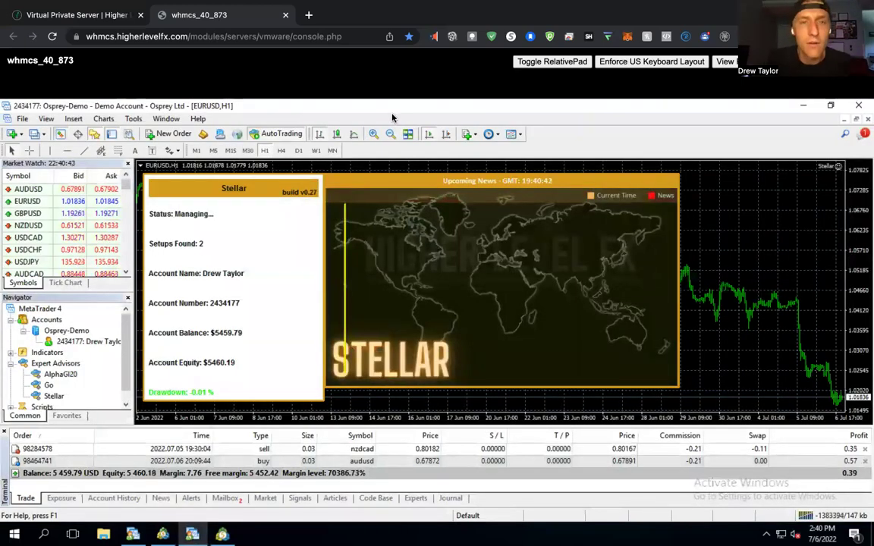
{"action": "mouse_move", "coordinate": [482, 43]}
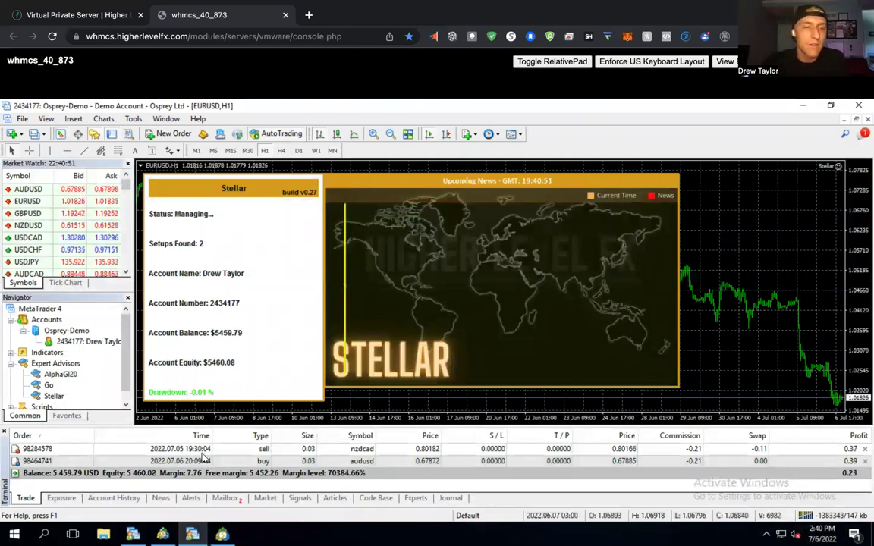
{"action": "left_click", "coordinate": [167, 449]}
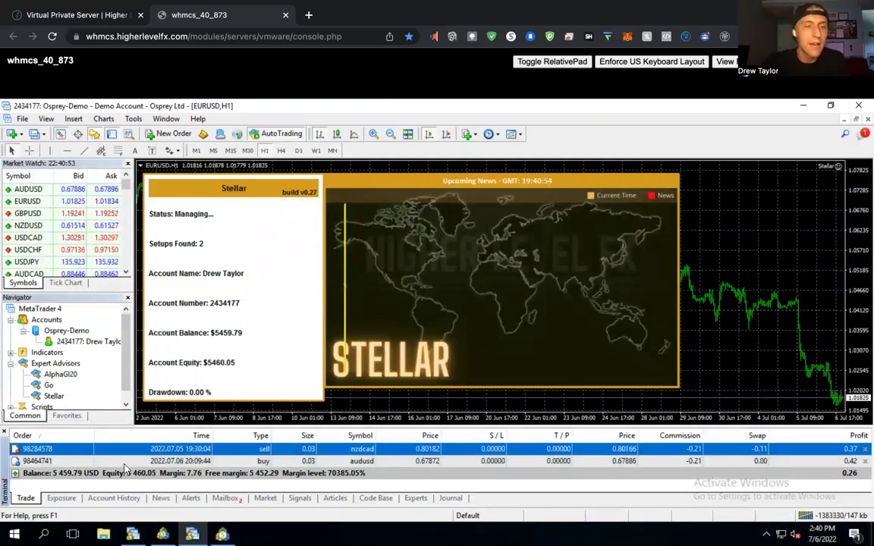
{"action": "left_click", "coordinate": [43, 474]}
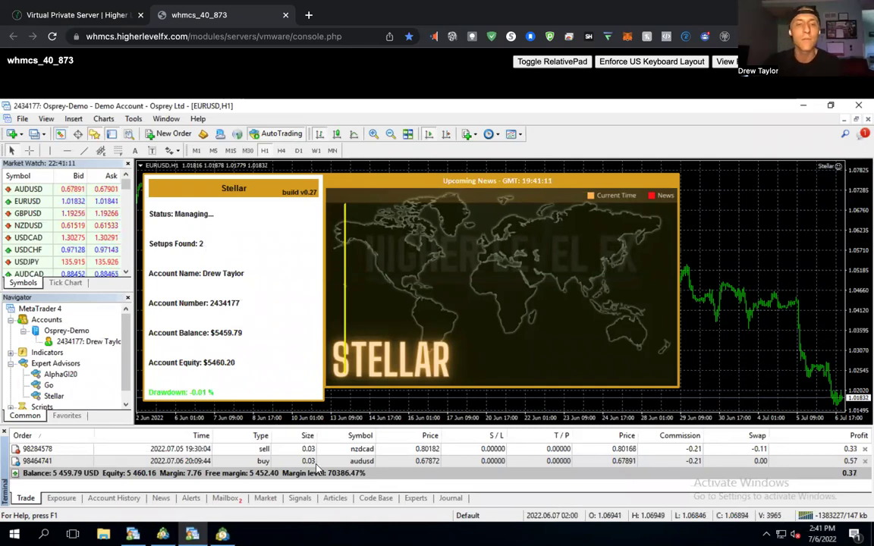
{"action": "left_click", "coordinate": [354, 450]}
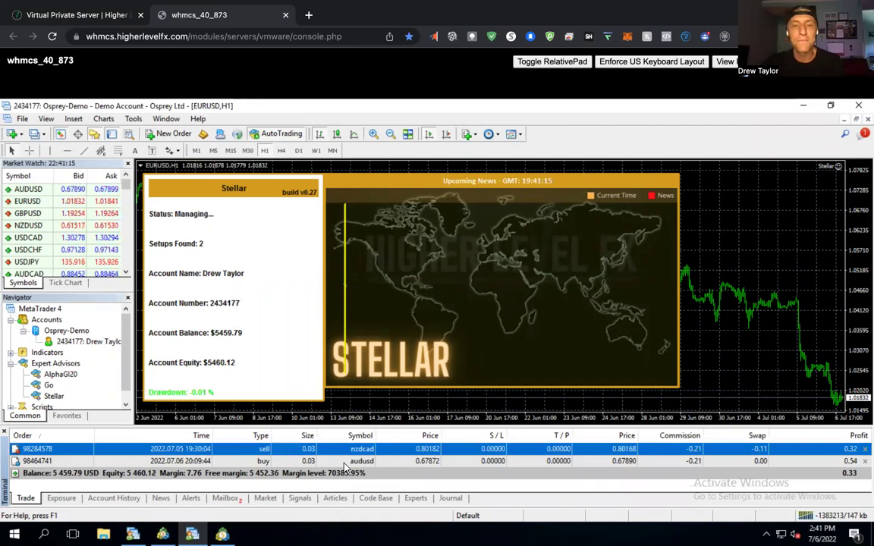
{"action": "left_click", "coordinate": [354, 462]}
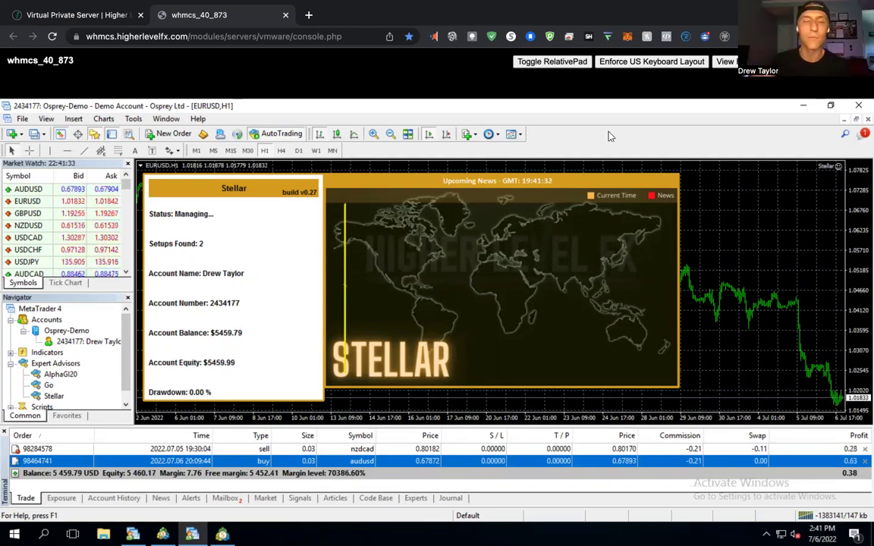
Start opening a new account and search the broker servers for 'mybrokerfx'.
{"action": "left_click", "coordinate": [22, 122]}
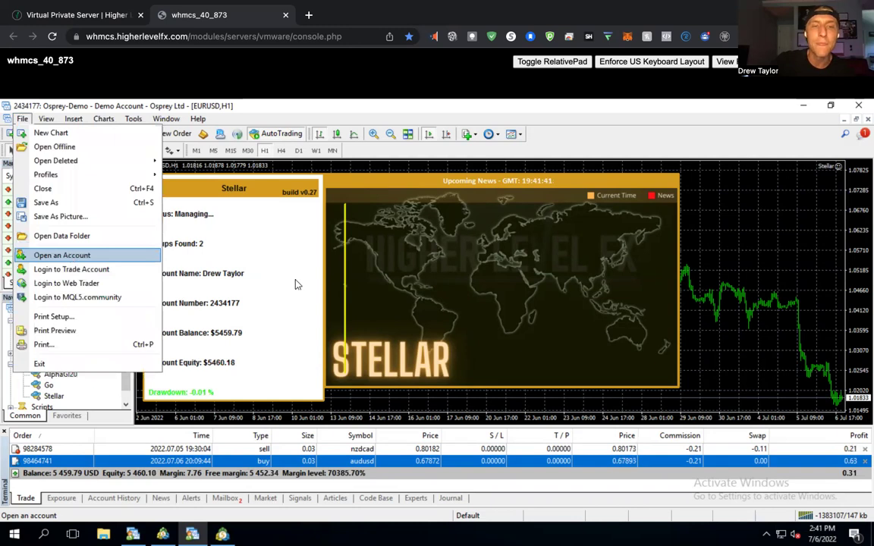
{"action": "left_click", "coordinate": [68, 256]}
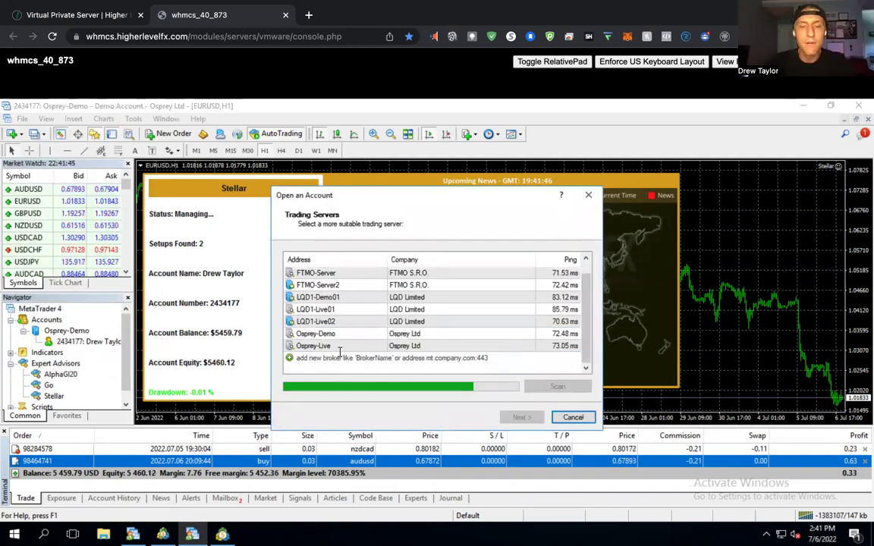
{"action": "left_click", "coordinate": [338, 358]}
{"action": "type", "text": "mybrokerfx"}
{"action": "key", "text": "Return"}
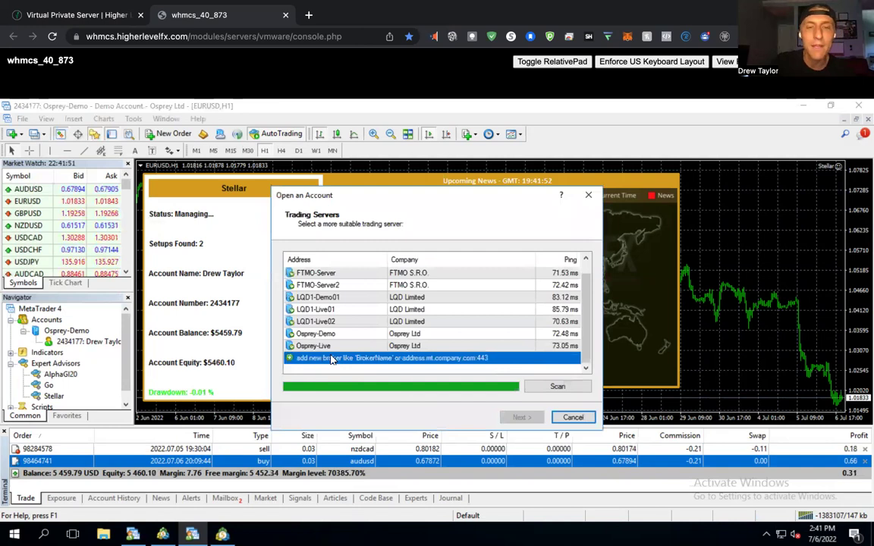
Search for 'masan' instead, select the MasariCapital-Demo server, and continue.
{"action": "left_click", "coordinate": [330, 357]}
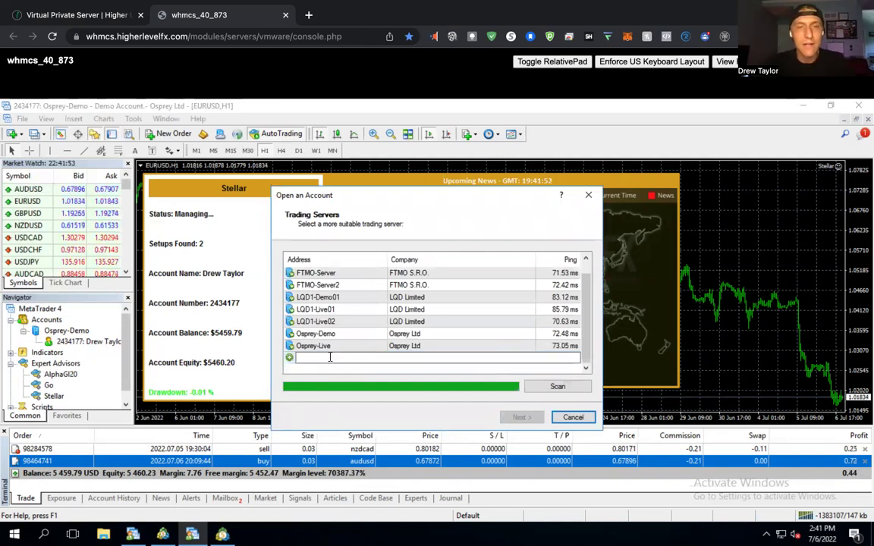
{"action": "type", "text": "masa"}
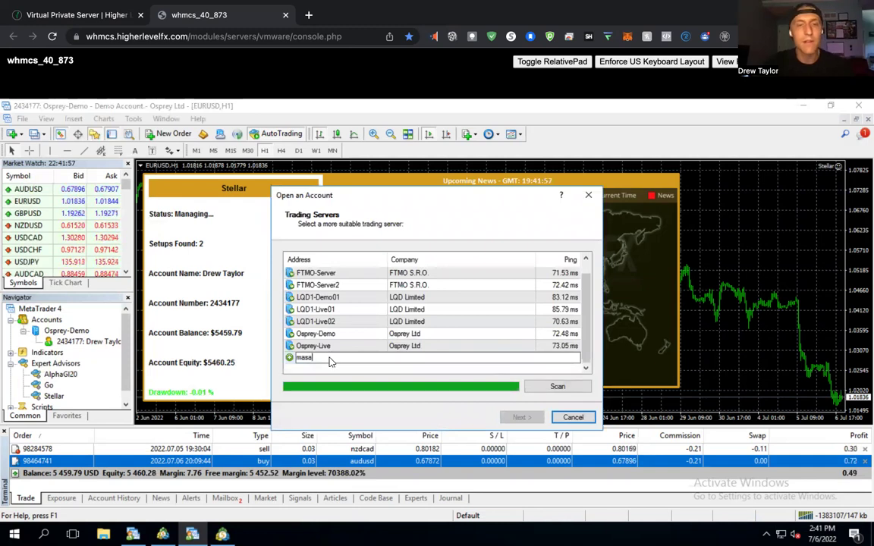
{"action": "type", "text": "n"}
{"action": "key", "text": "Return"}
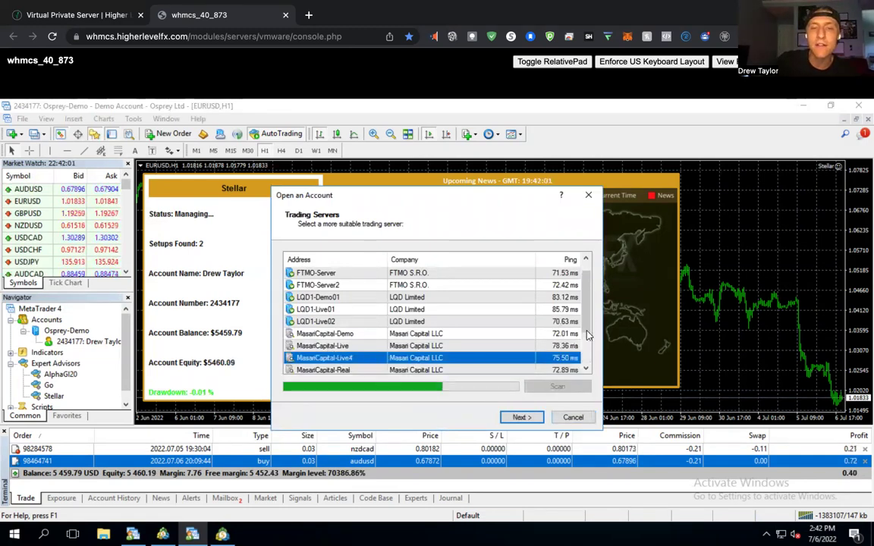
{"action": "scroll", "coordinate": [455, 326], "scroll_direction": "down", "scroll_amount": 1}
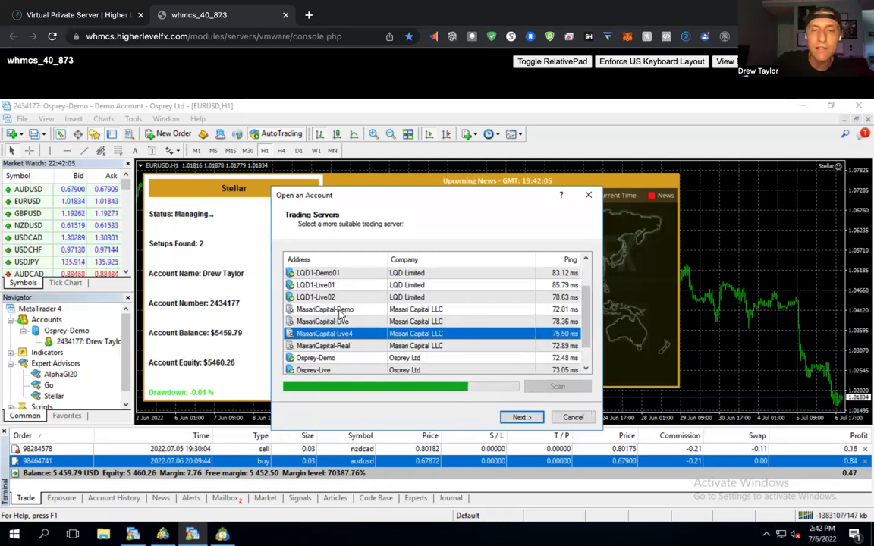
{"action": "left_click", "coordinate": [345, 309]}
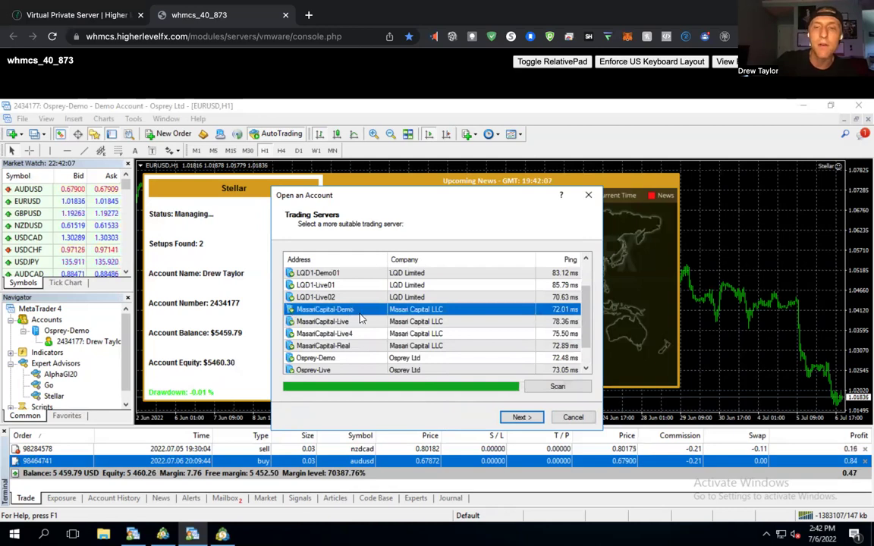
{"action": "left_click", "coordinate": [519, 417]}
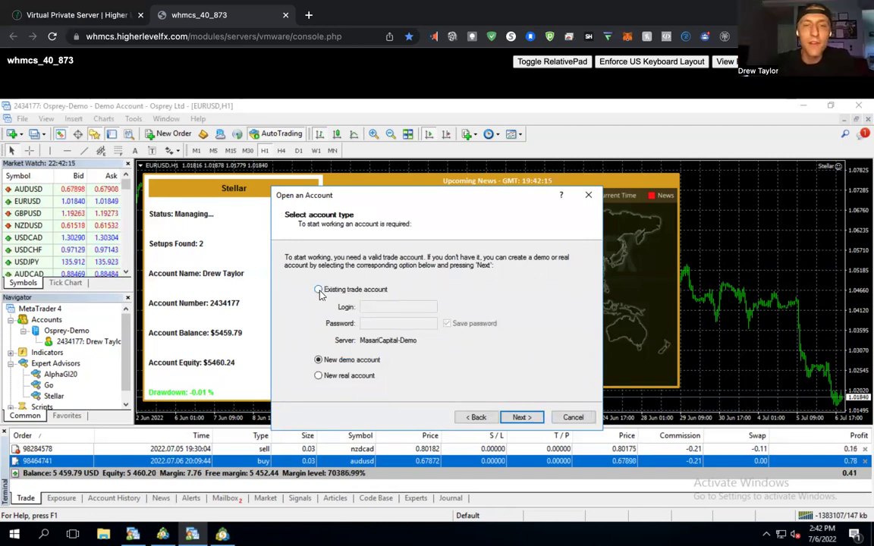
Choose existing trade account, enter the account login, paste the password, and close the window.
{"action": "left_click", "coordinate": [318, 291]}
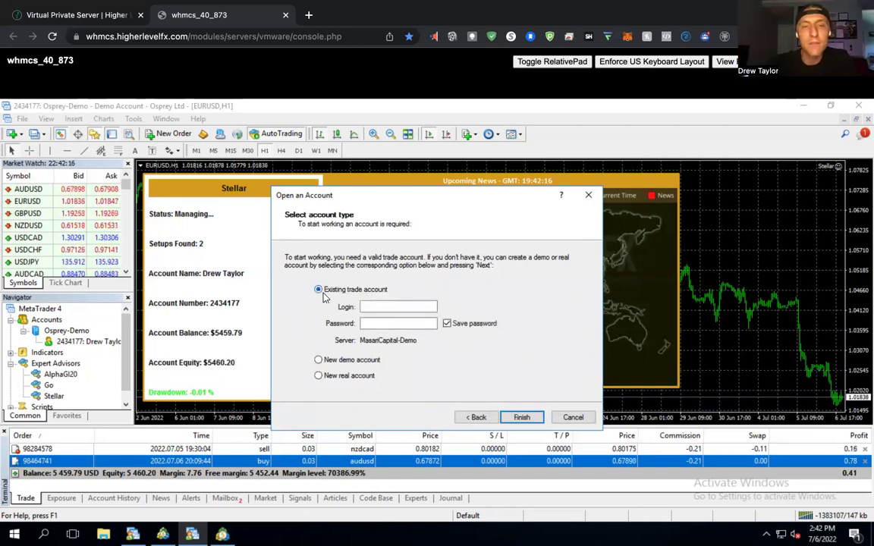
{"action": "left_click", "coordinate": [380, 306]}
{"action": "left_click", "coordinate": [383, 324]}
{"action": "key", "text": "ctrl+v"}
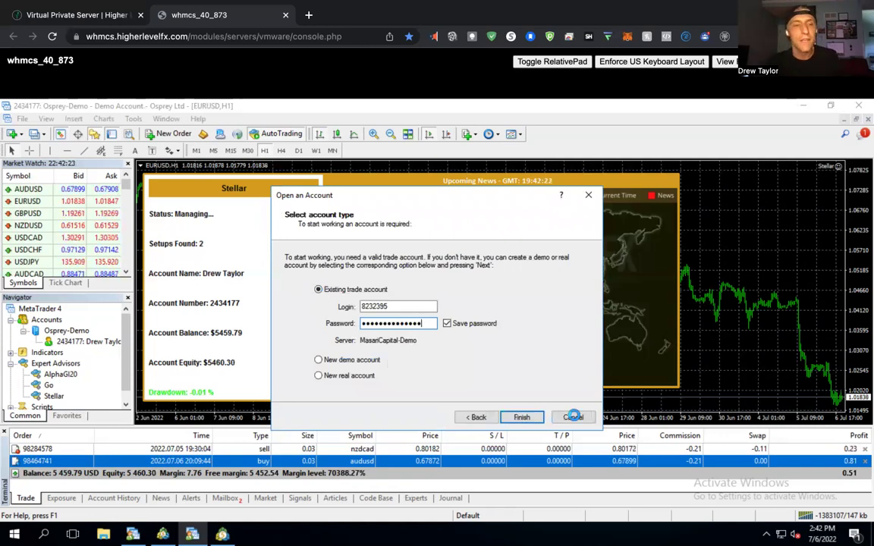
{"action": "left_click", "coordinate": [573, 417]}
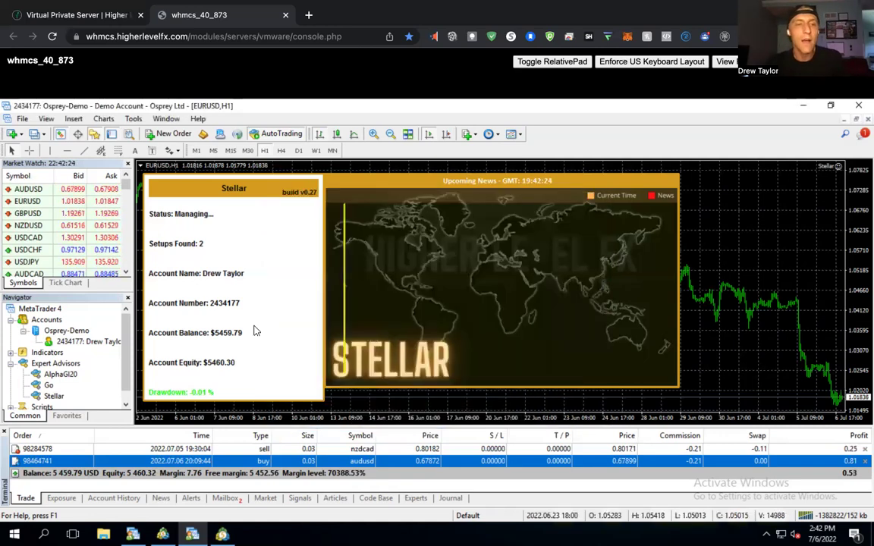
Collapse Osprey-Demo in Navigator and check the AlphaGl20 and Stellar expert advisors, ending on Stellar.
{"action": "left_click", "coordinate": [24, 330]}
{"action": "left_click", "coordinate": [53, 385]}
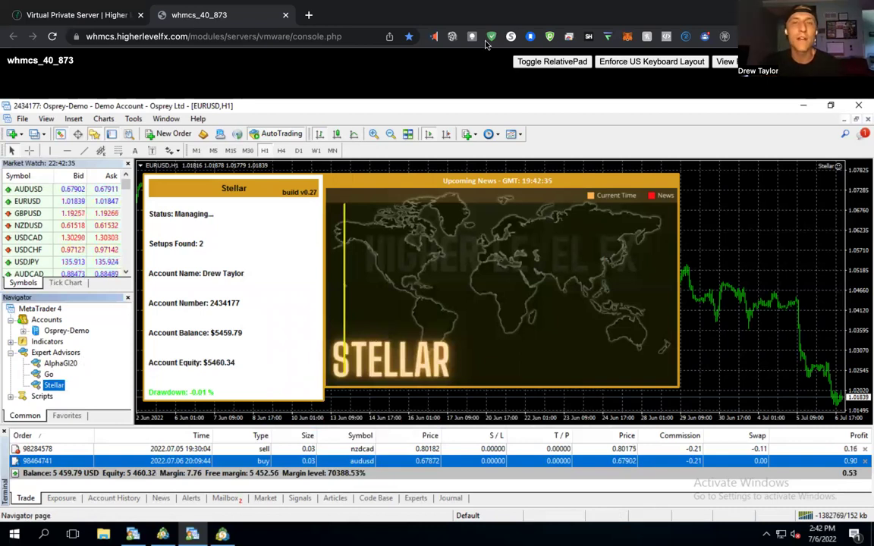
{"action": "left_click", "coordinate": [66, 365]}
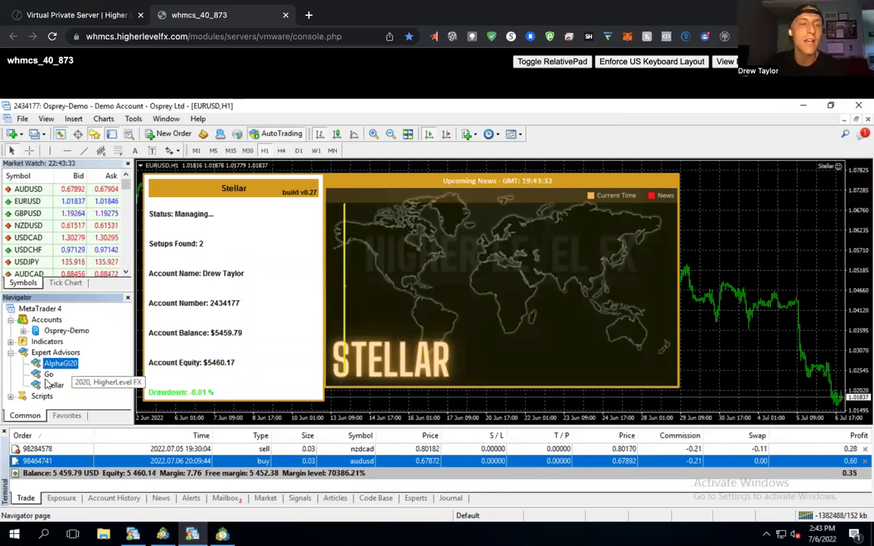
{"action": "left_click", "coordinate": [54, 387]}
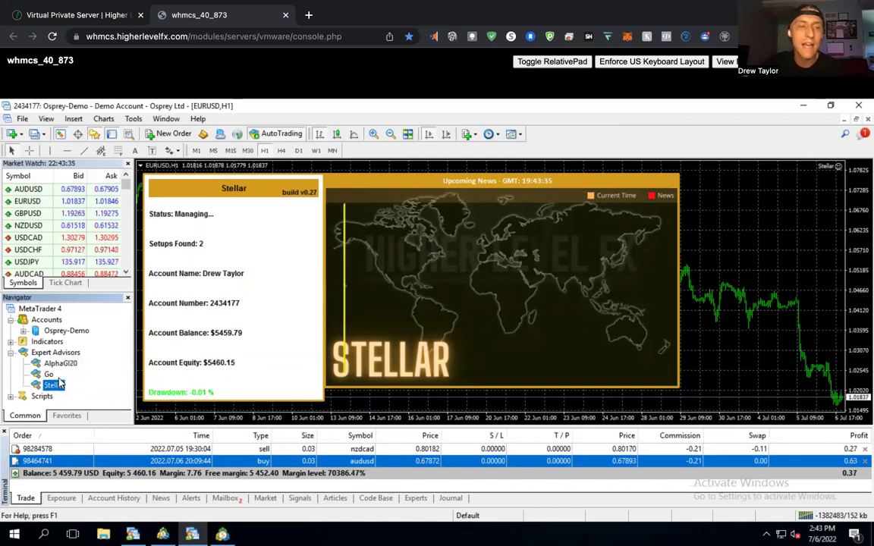
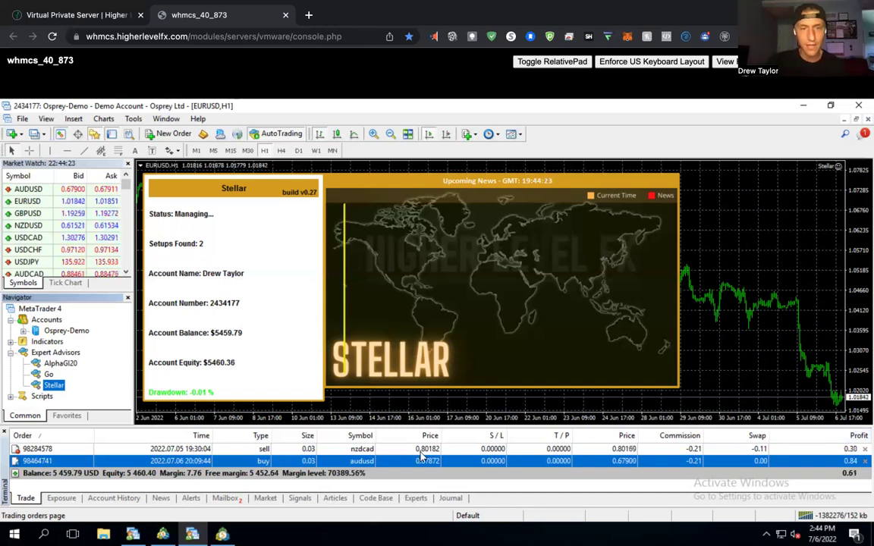
Select the nzdcad sell trade and open the Stellar expert advisor's settings from the chart.
{"action": "left_click", "coordinate": [183, 449]}
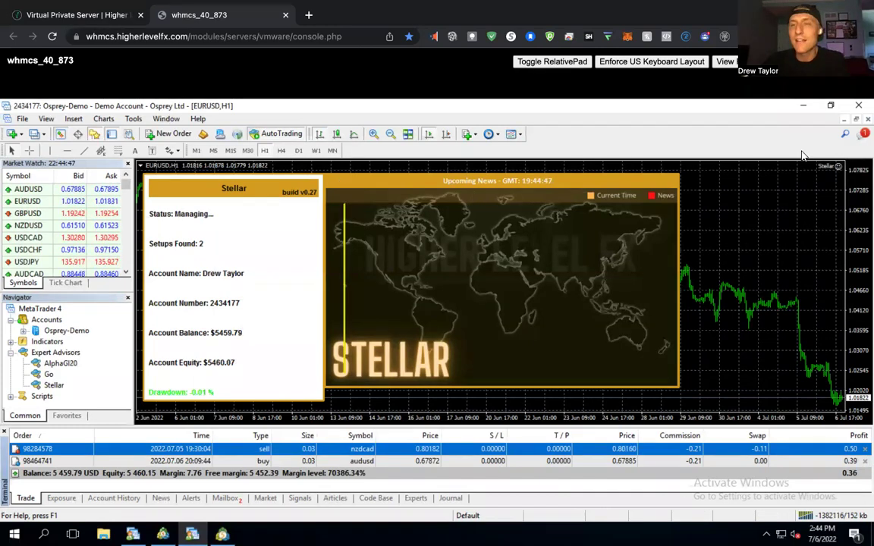
{"action": "left_click", "coordinate": [837, 167]}
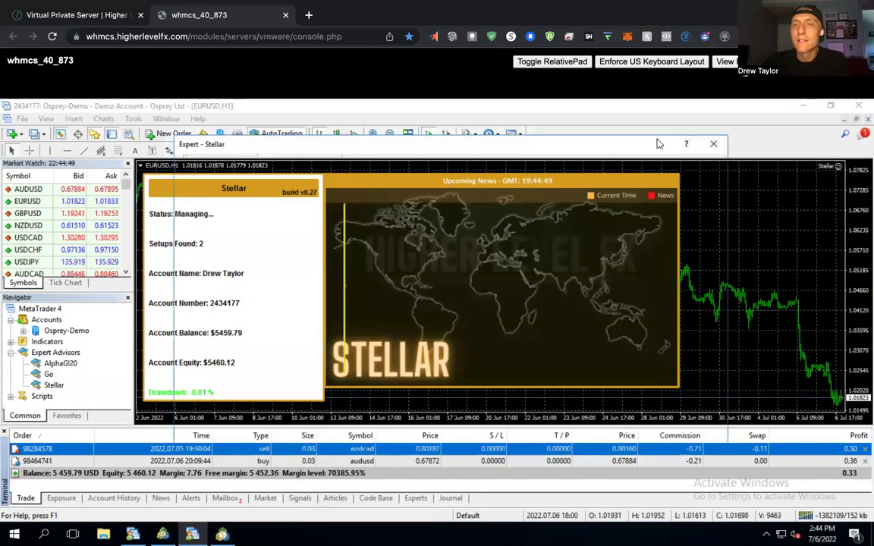
{"action": "key", "text": "Escape"}
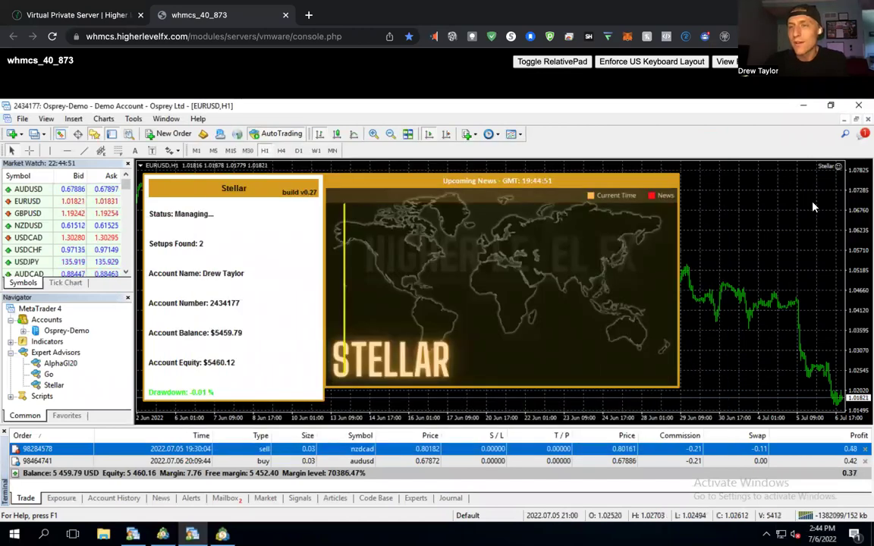
{"action": "left_click", "coordinate": [837, 167]}
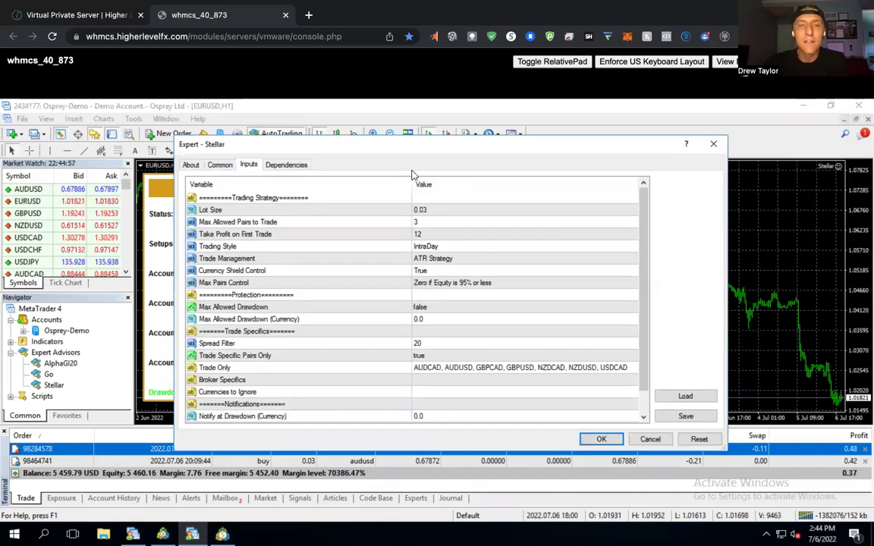
Check the Common tab, then return to Stellar's Inputs showing lot size 0.03 and ATR Strategy.
{"action": "left_click", "coordinate": [220, 166]}
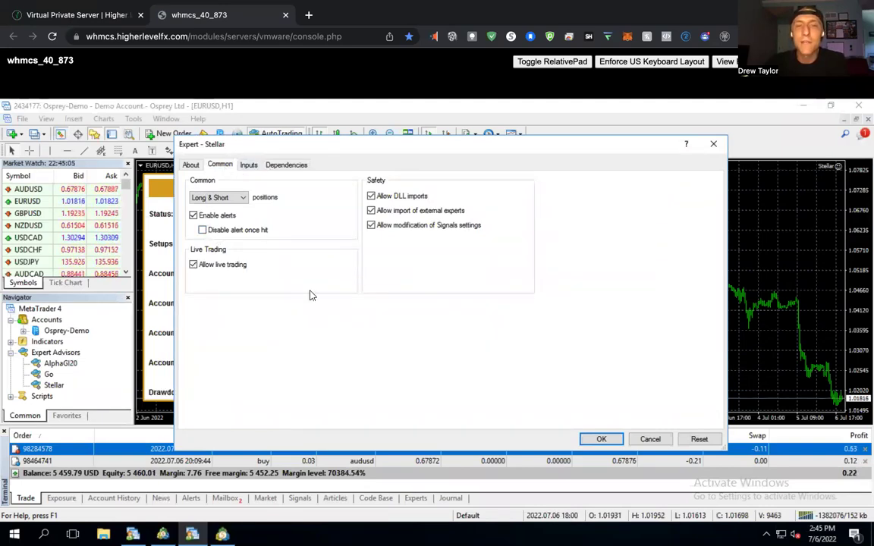
{"action": "left_click", "coordinate": [250, 165]}
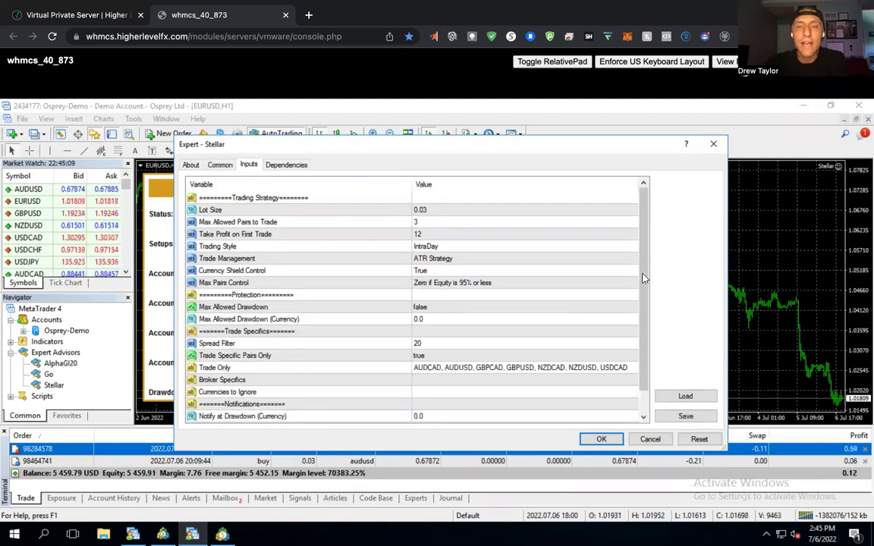
{"action": "scroll", "coordinate": [644, 306], "scroll_direction": "down", "scroll_amount": 1}
{"action": "scroll", "coordinate": [571, 190], "scroll_direction": "up", "scroll_amount": 1}
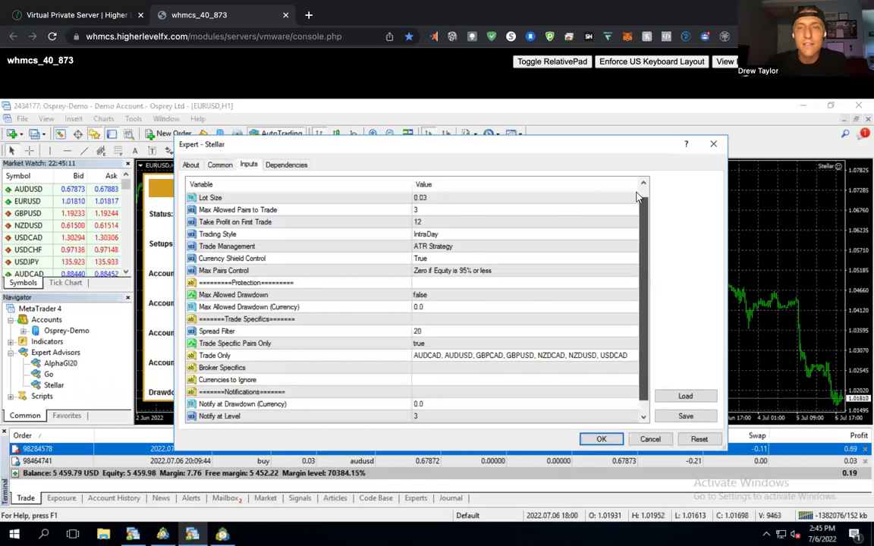
{"action": "scroll", "coordinate": [513, 137], "scroll_direction": "up", "scroll_amount": 1}
{"action": "left_click_drag", "start_coordinate": [512, 138], "coordinate": [455, 132]}
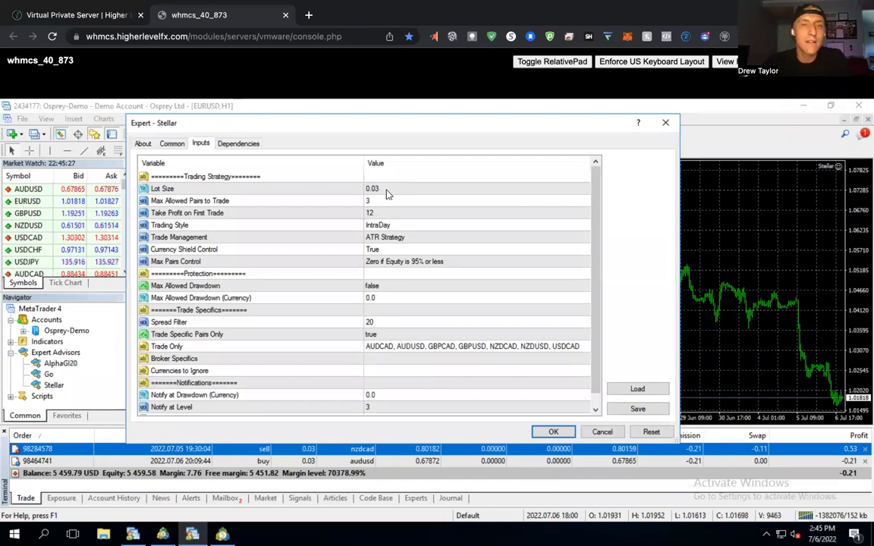
{"action": "left_click", "coordinate": [418, 194]}
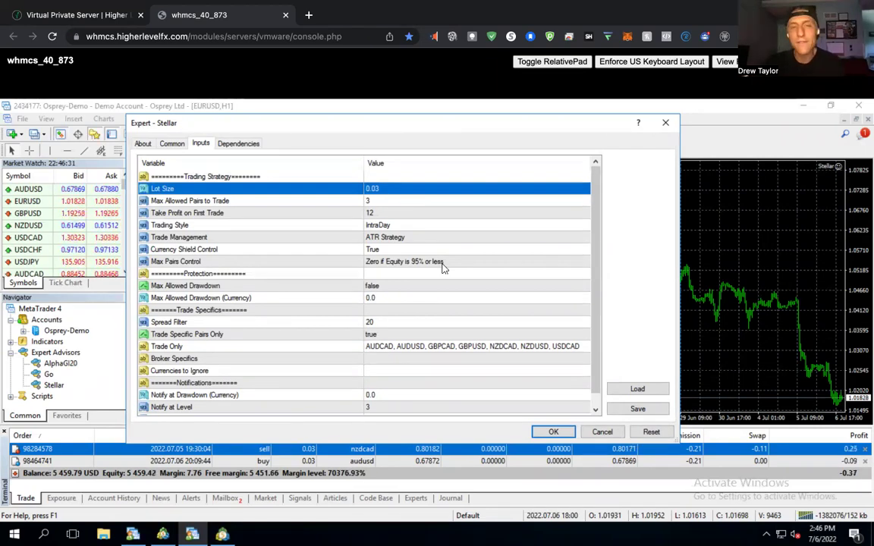
{"action": "left_click", "coordinate": [222, 201]}
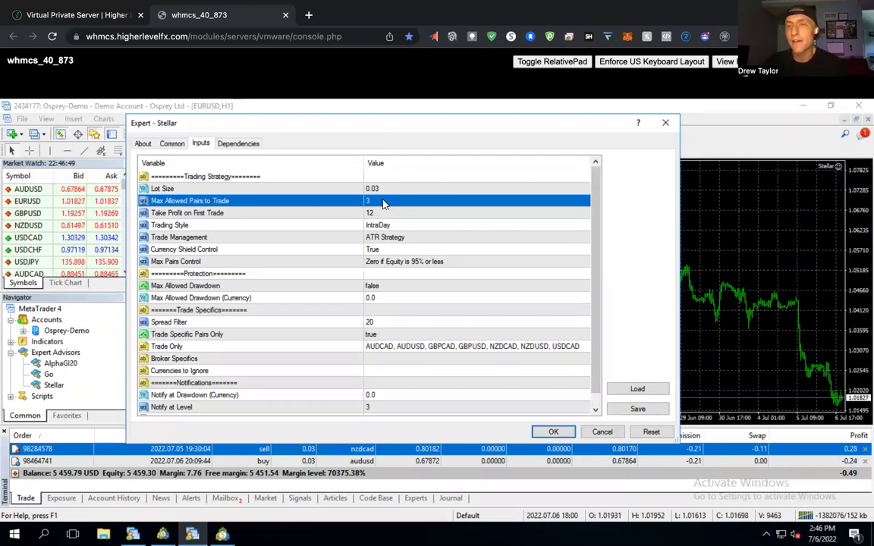
{"action": "left_click", "coordinate": [383, 347]}
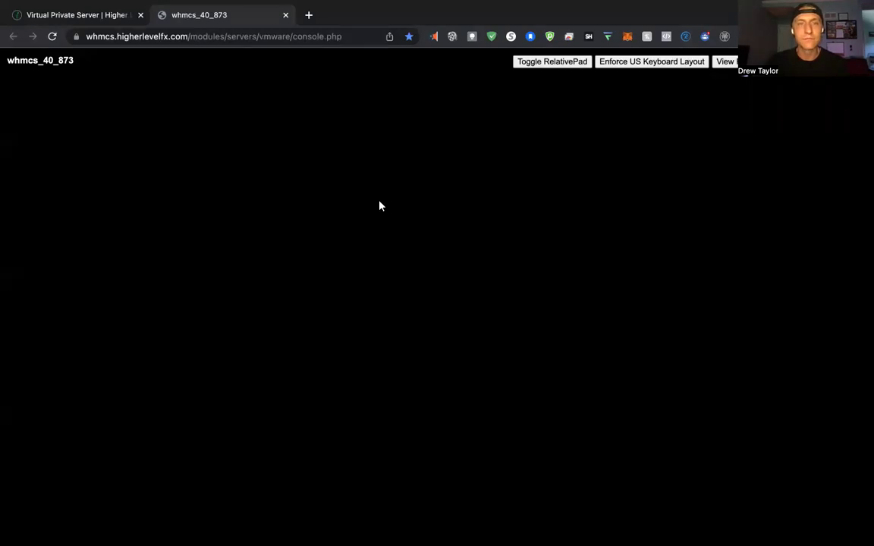
{"action": "left_click", "coordinate": [470, 216]}
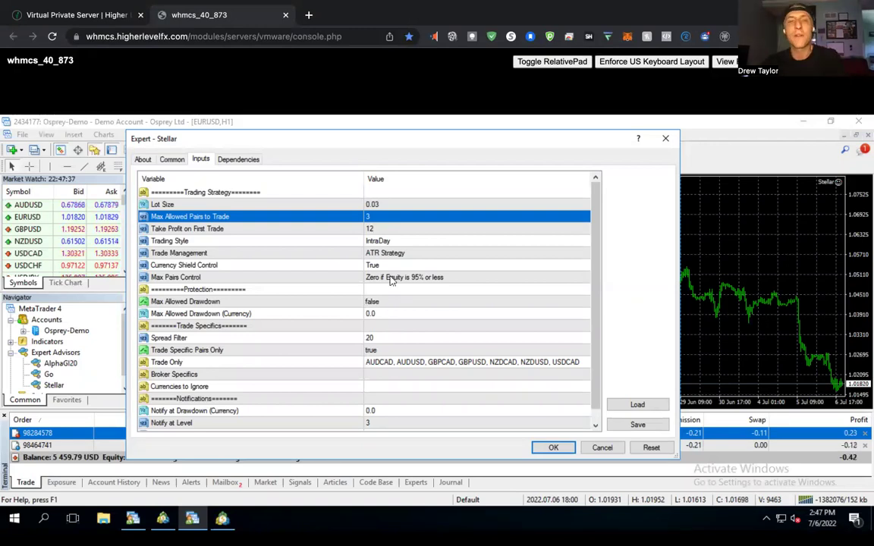
{"action": "left_click", "coordinate": [233, 229]}
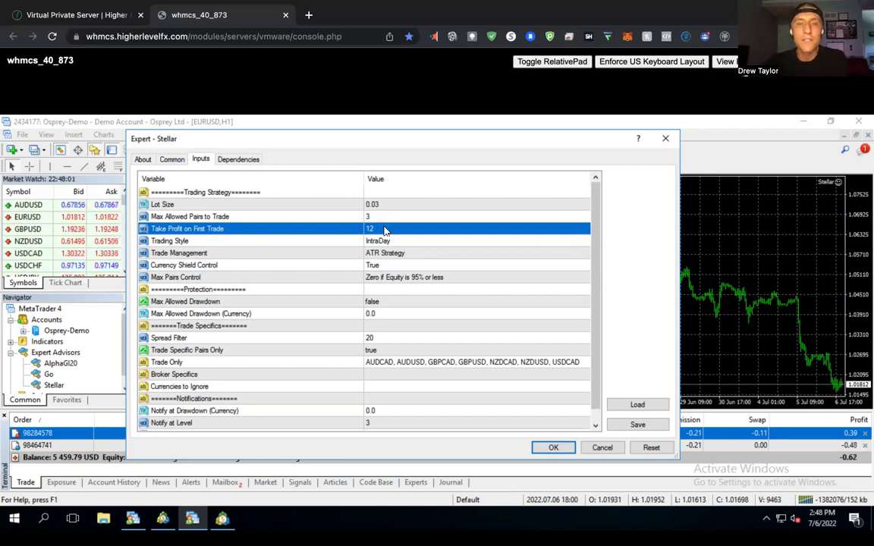
{"action": "double_click", "coordinate": [385, 229]}
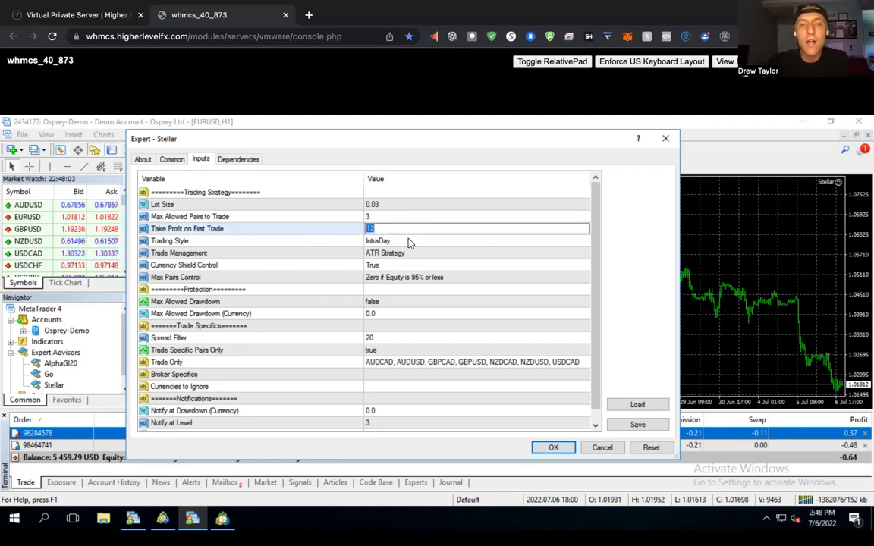
{"action": "left_click", "coordinate": [410, 242]}
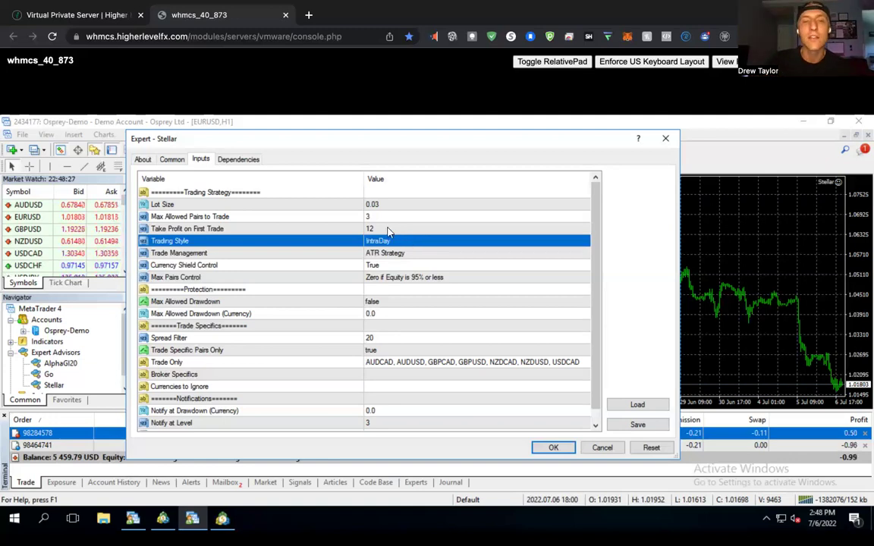
{"action": "left_click", "coordinate": [388, 229]}
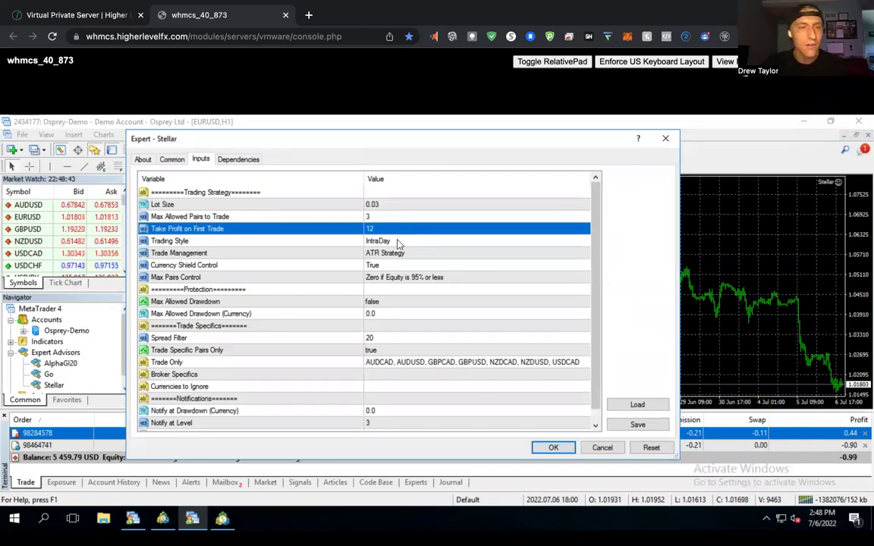
{"action": "key", "text": "Down"}
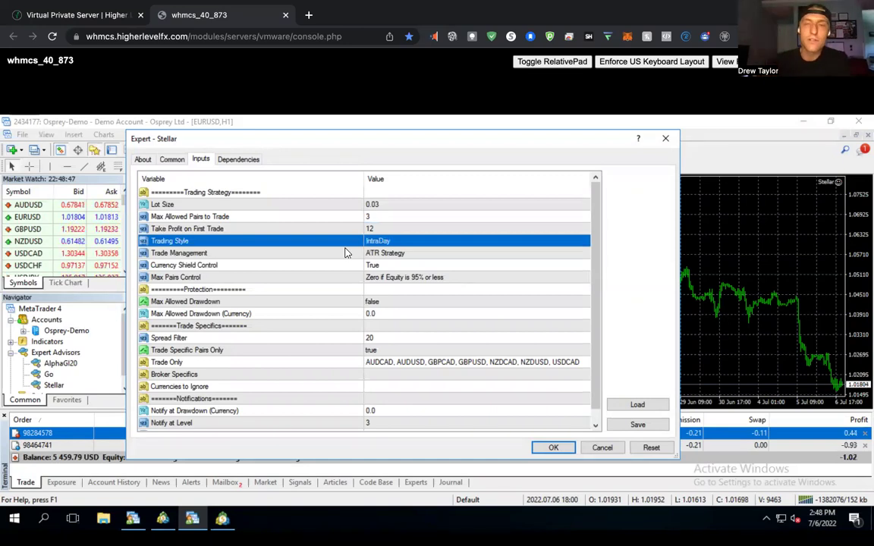
{"action": "left_click", "coordinate": [407, 242]}
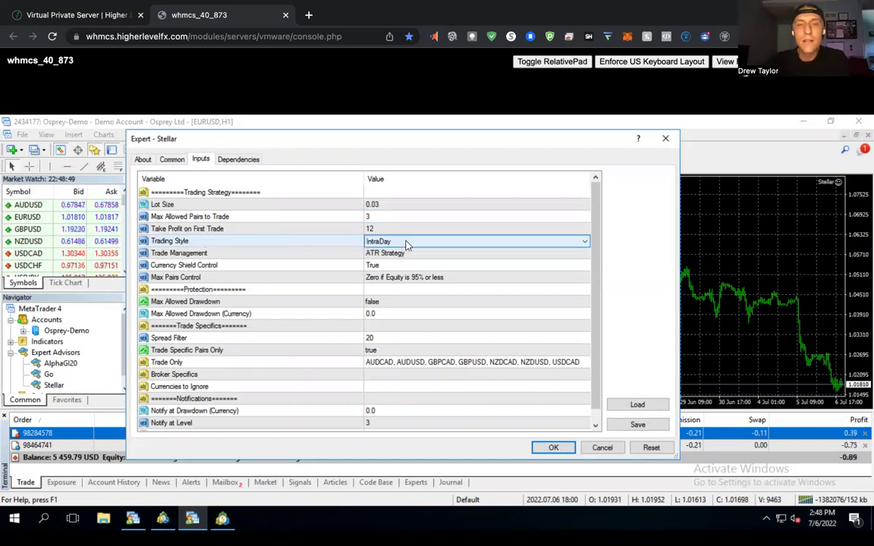
{"action": "left_click", "coordinate": [436, 244]}
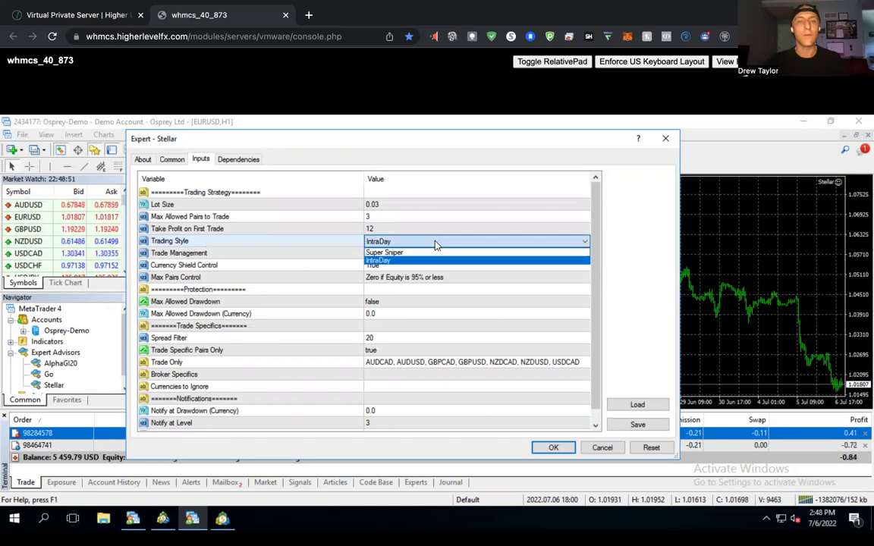
{"action": "left_click", "coordinate": [391, 242]}
{"action": "left_click", "coordinate": [390, 243]}
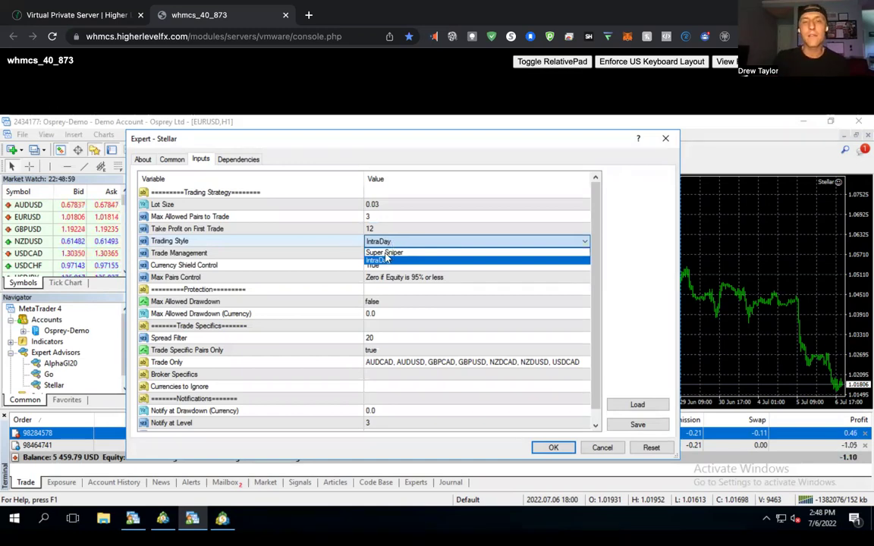
{"action": "left_click", "coordinate": [402, 262]}
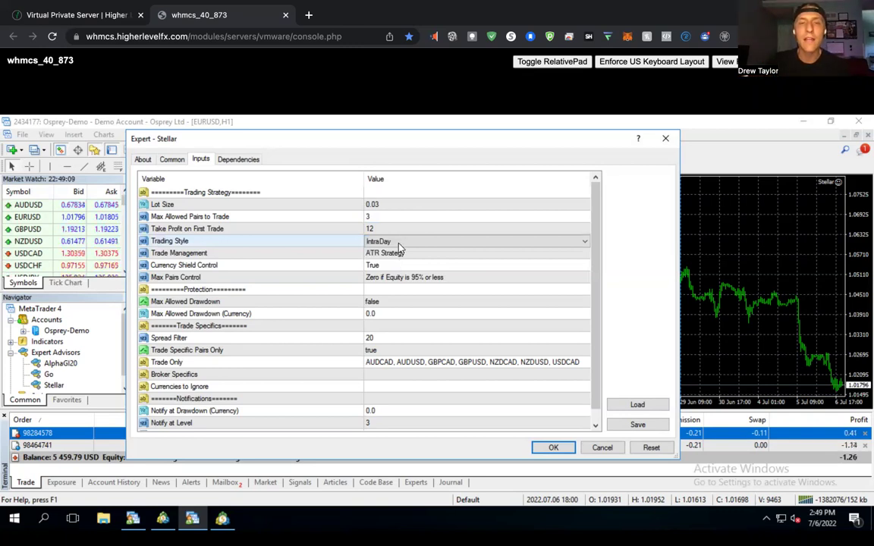
{"action": "left_click", "coordinate": [393, 242]}
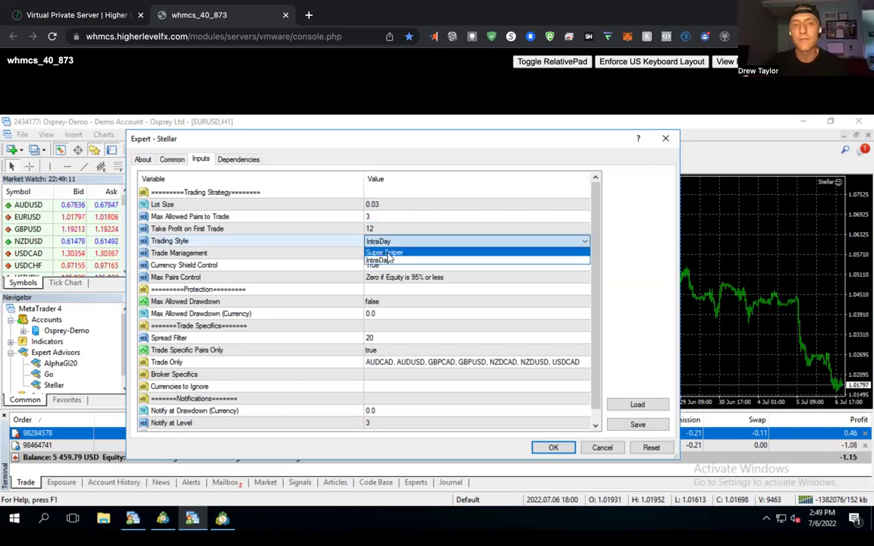
{"action": "left_click", "coordinate": [385, 252]}
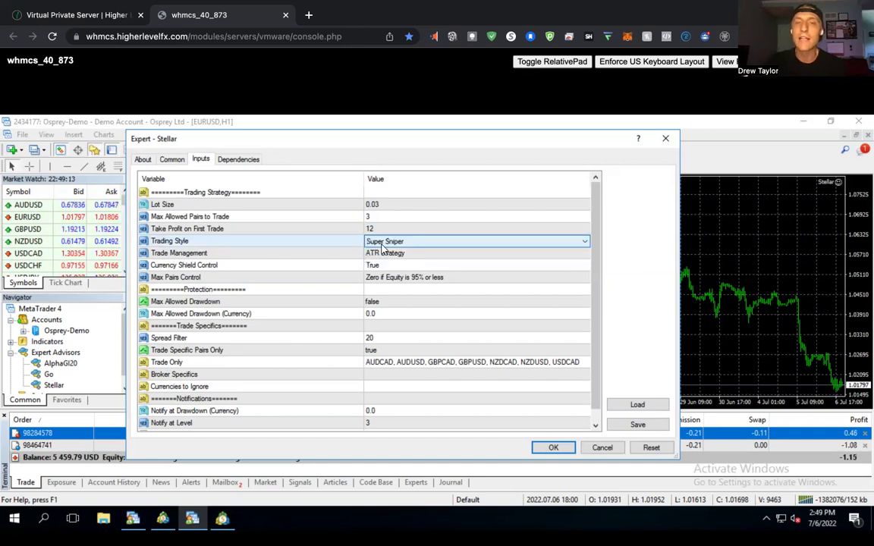
{"action": "left_click", "coordinate": [383, 244]}
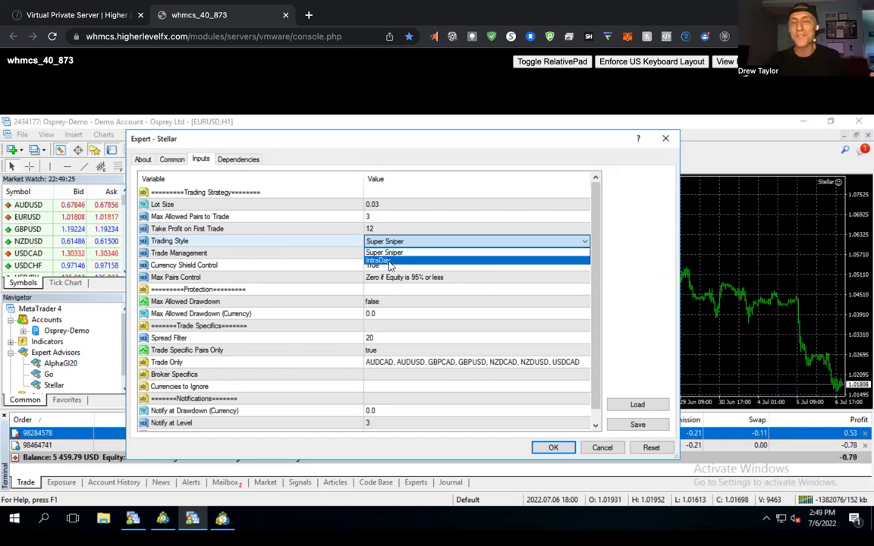
{"action": "left_click", "coordinate": [383, 260]}
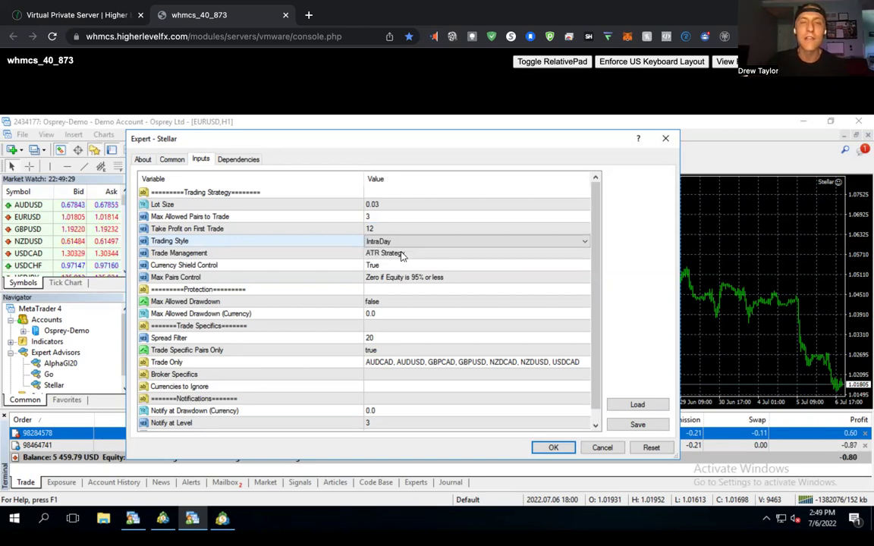
{"action": "left_click", "coordinate": [332, 256]}
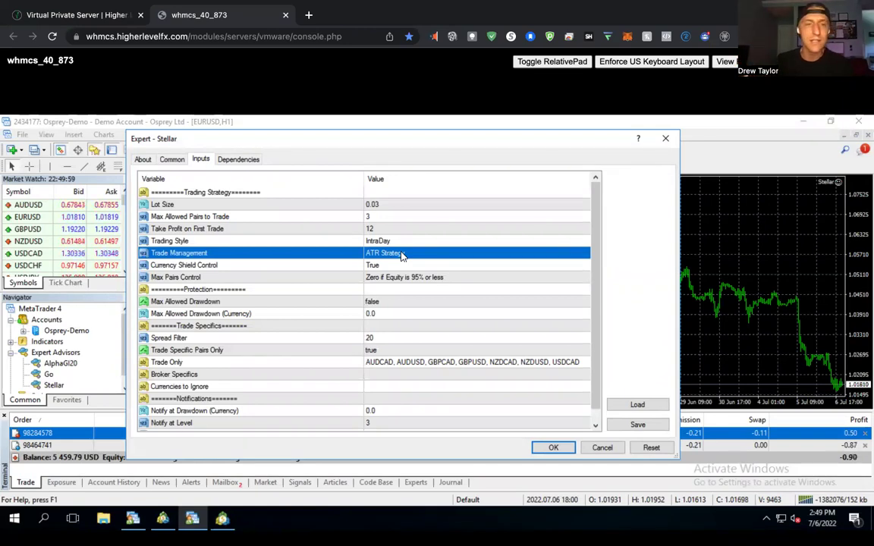
{"action": "left_click", "coordinate": [253, 265]}
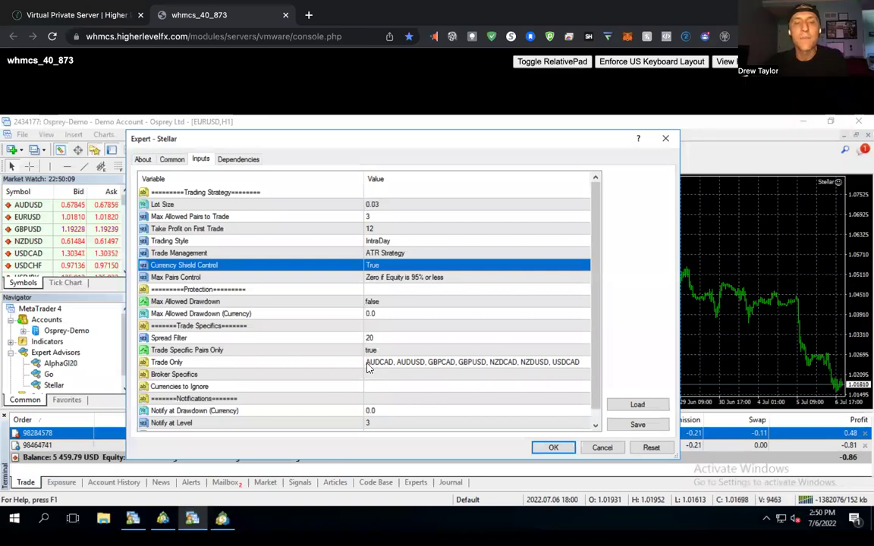
{"action": "left_click", "coordinate": [369, 365]}
{"action": "left_click", "coordinate": [382, 267]}
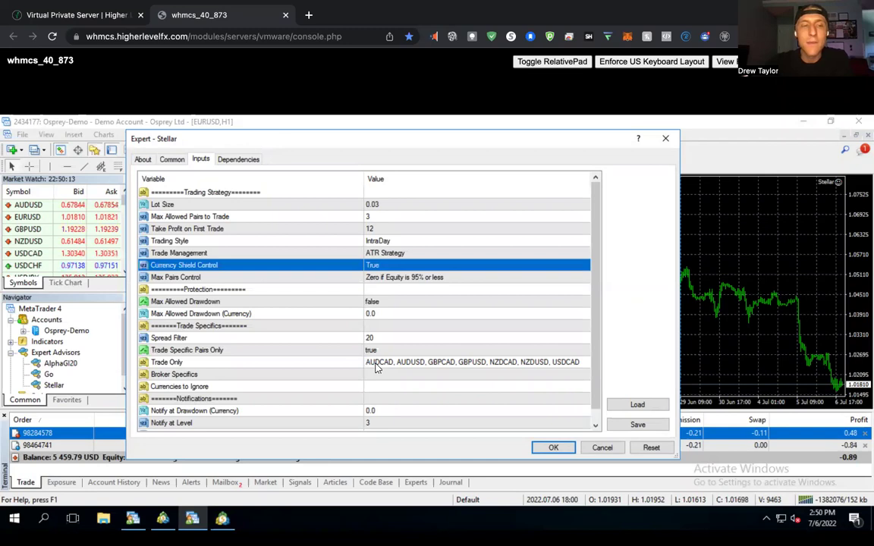
{"action": "left_click", "coordinate": [373, 368]}
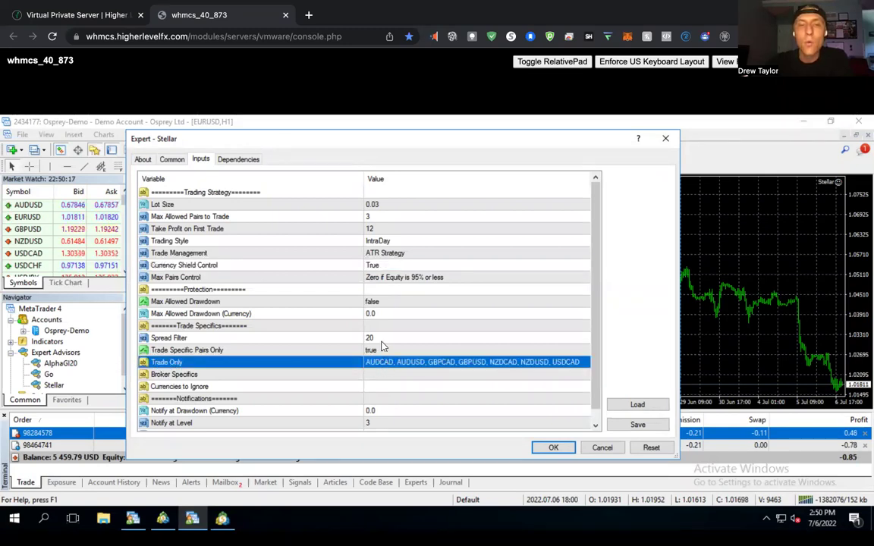
{"action": "left_click", "coordinate": [373, 267]}
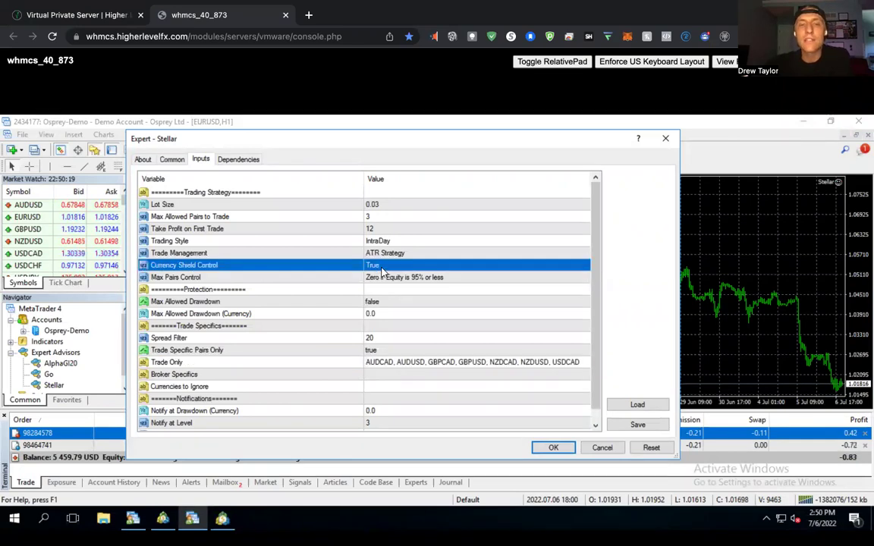
{"action": "left_click", "coordinate": [372, 364]}
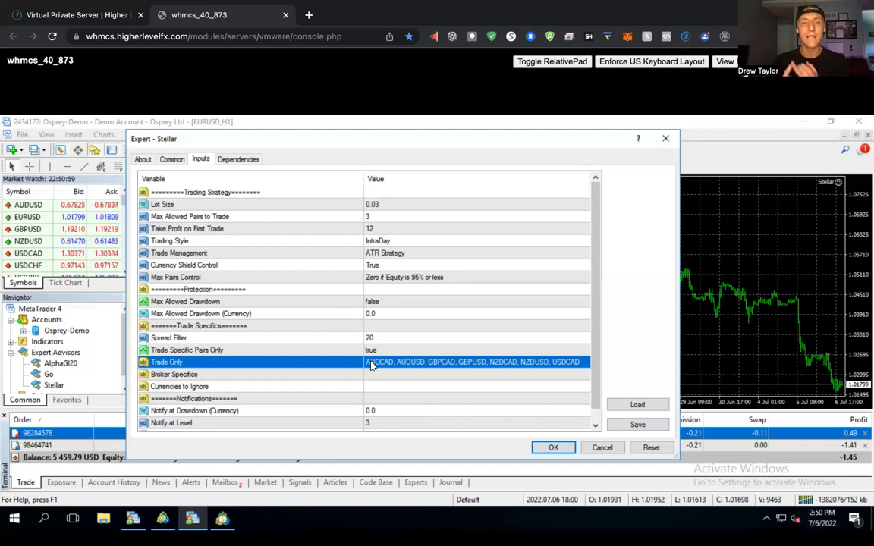
{"action": "left_click", "coordinate": [401, 267]}
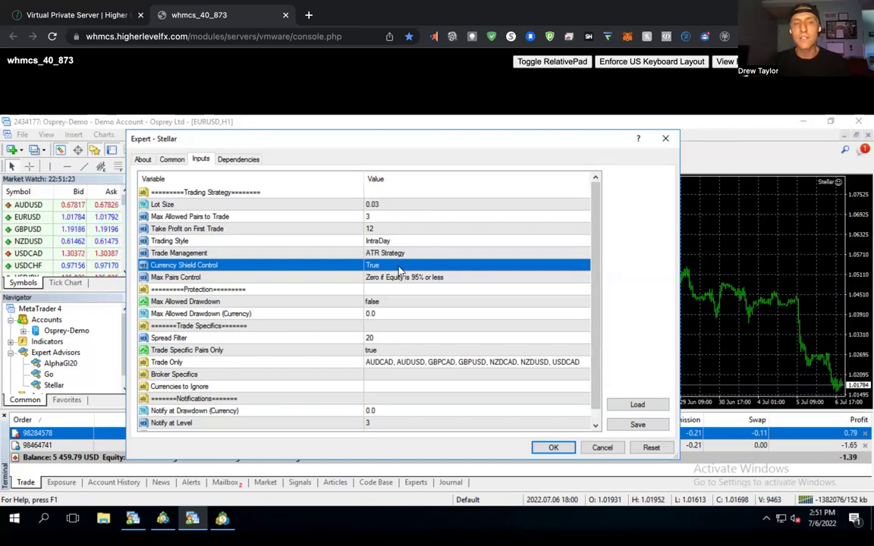
{"action": "left_click", "coordinate": [398, 267]}
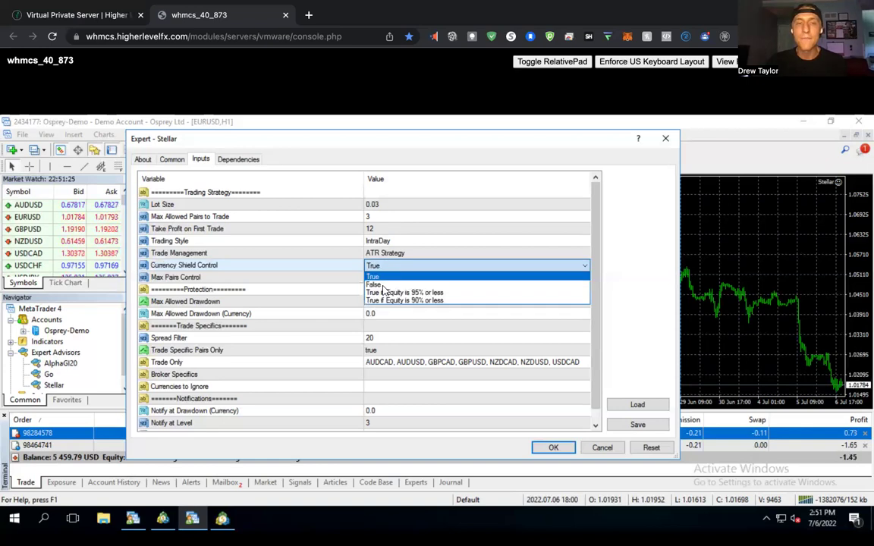
{"action": "left_click", "coordinate": [383, 286]}
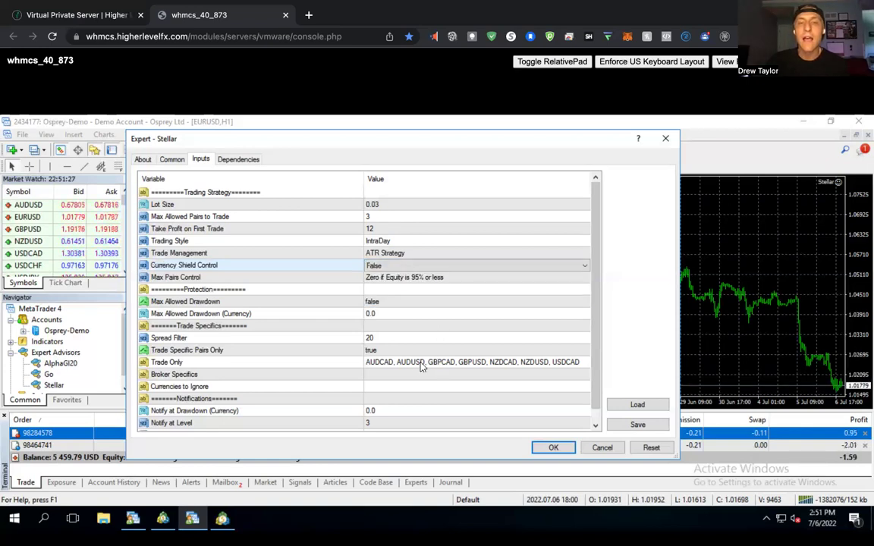
{"action": "left_click", "coordinate": [463, 363]}
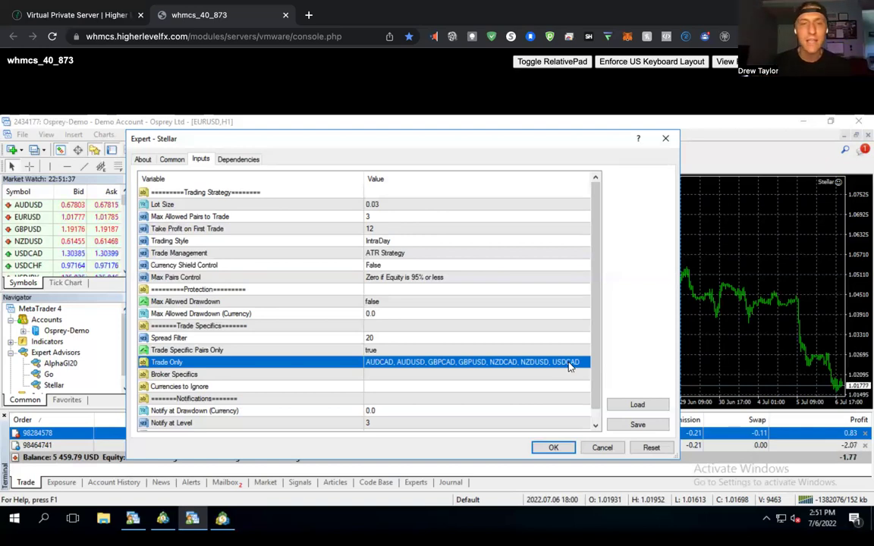
{"action": "left_click", "coordinate": [388, 267]}
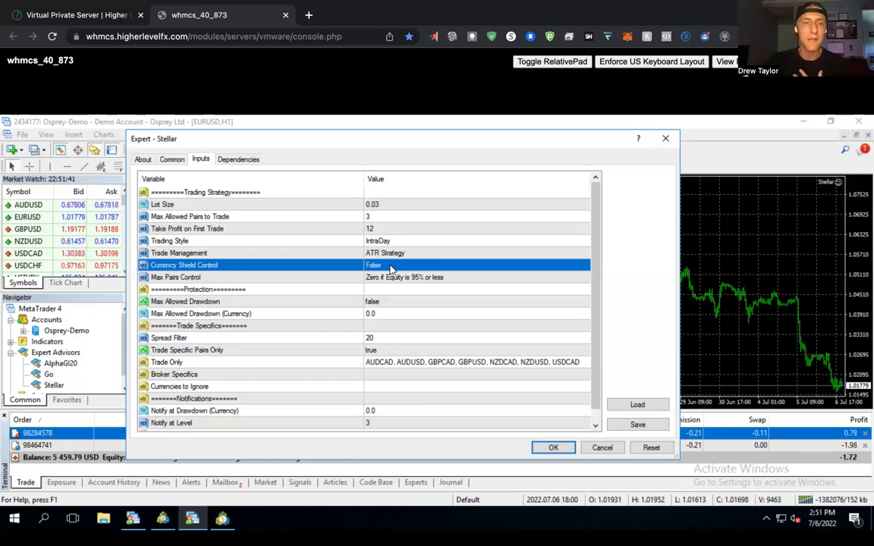
{"action": "left_click", "coordinate": [391, 268]}
{"action": "left_click", "coordinate": [390, 267]}
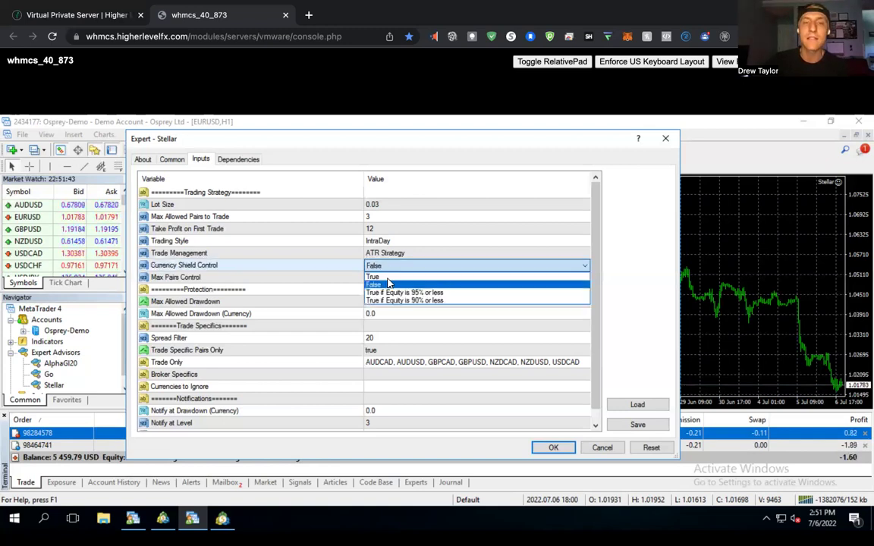
{"action": "left_click", "coordinate": [386, 277]}
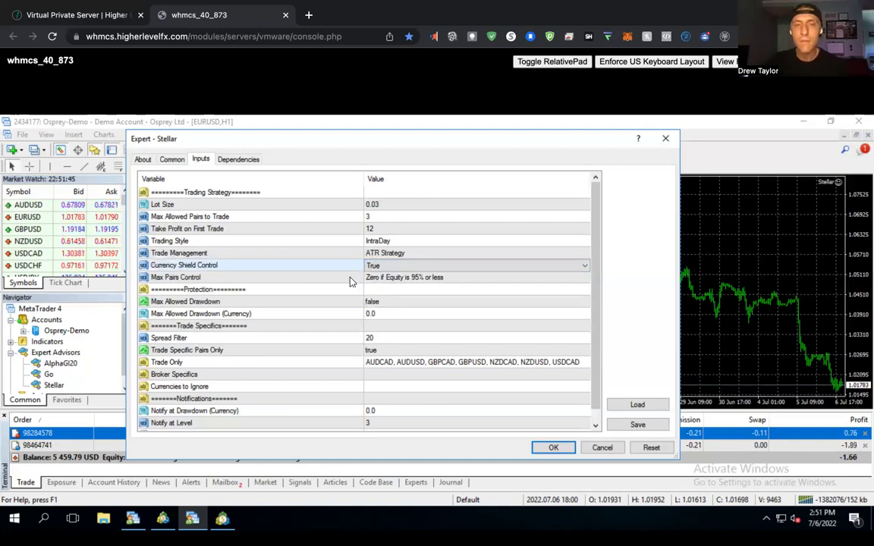
{"action": "left_click", "coordinate": [409, 278]}
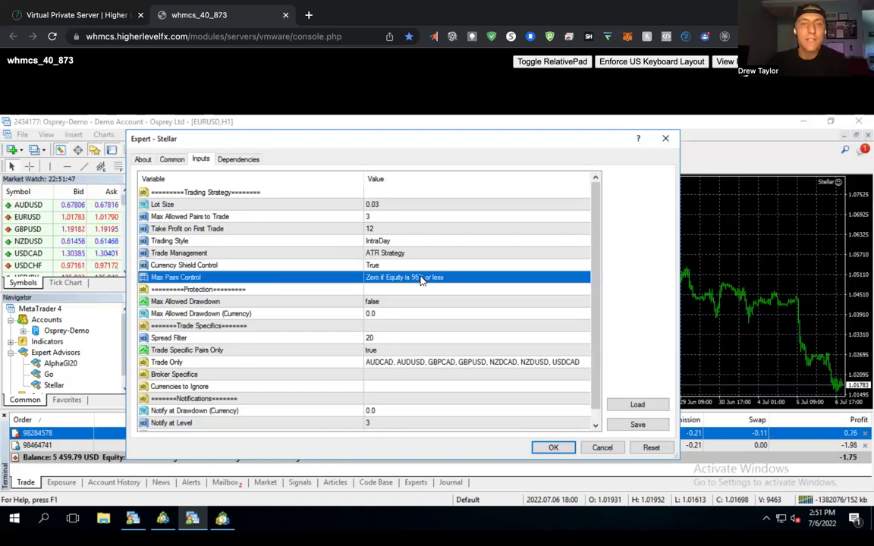
{"action": "left_click", "coordinate": [395, 277]}
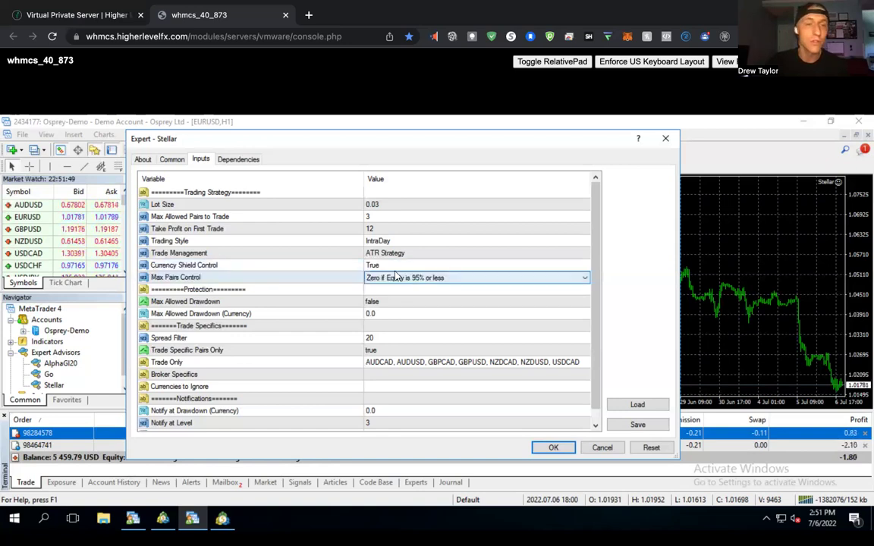
{"action": "left_click", "coordinate": [370, 277]}
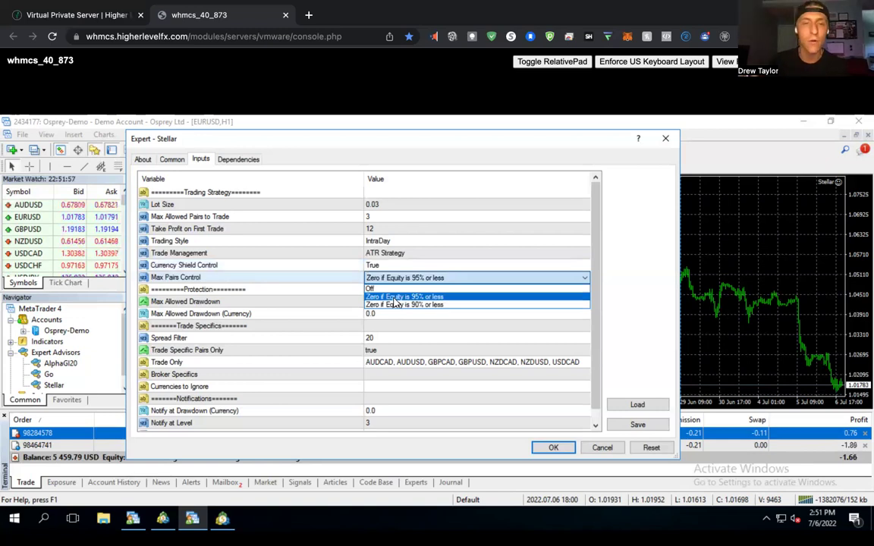
{"action": "left_click", "coordinate": [349, 281]}
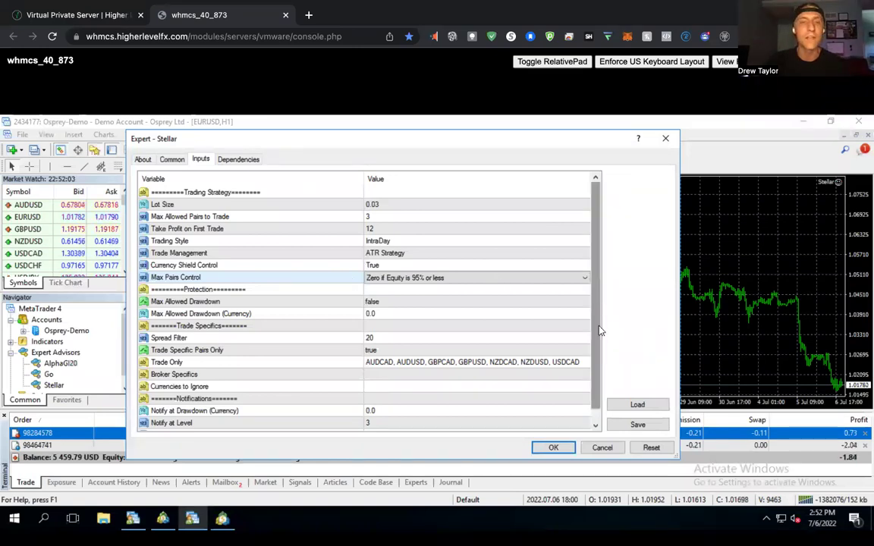
{"action": "scroll", "coordinate": [388, 336], "scroll_direction": "down", "scroll_amount": 1}
{"action": "left_click", "coordinate": [292, 291]}
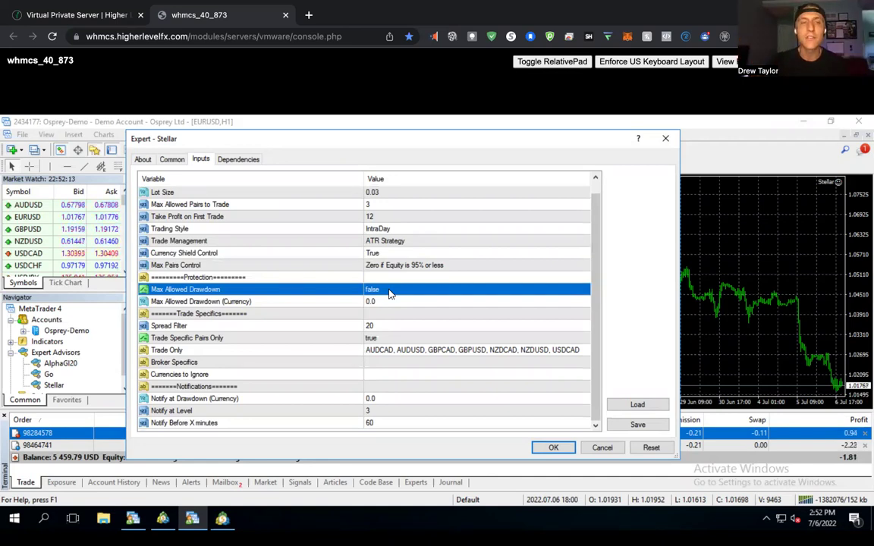
{"action": "left_click", "coordinate": [389, 294]}
{"action": "left_click", "coordinate": [386, 293]}
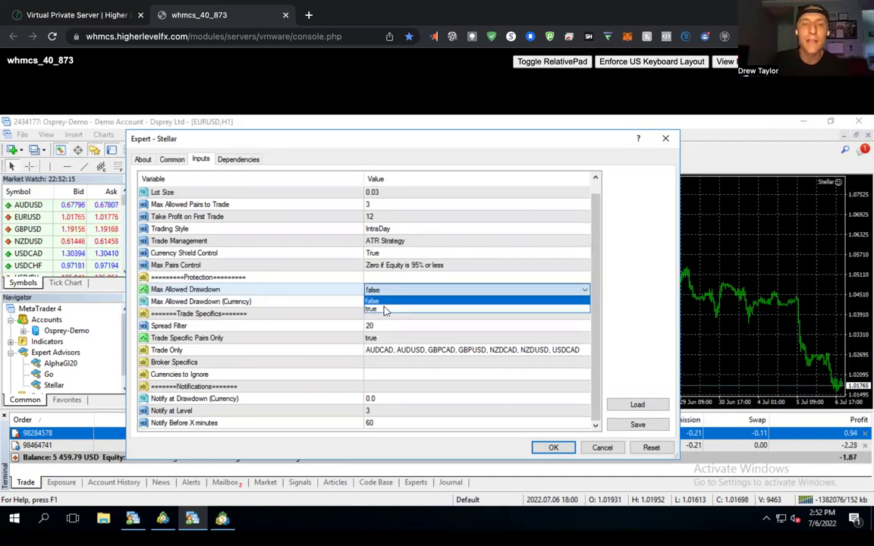
{"action": "left_click", "coordinate": [384, 309]}
{"action": "double_click", "coordinate": [294, 299]}
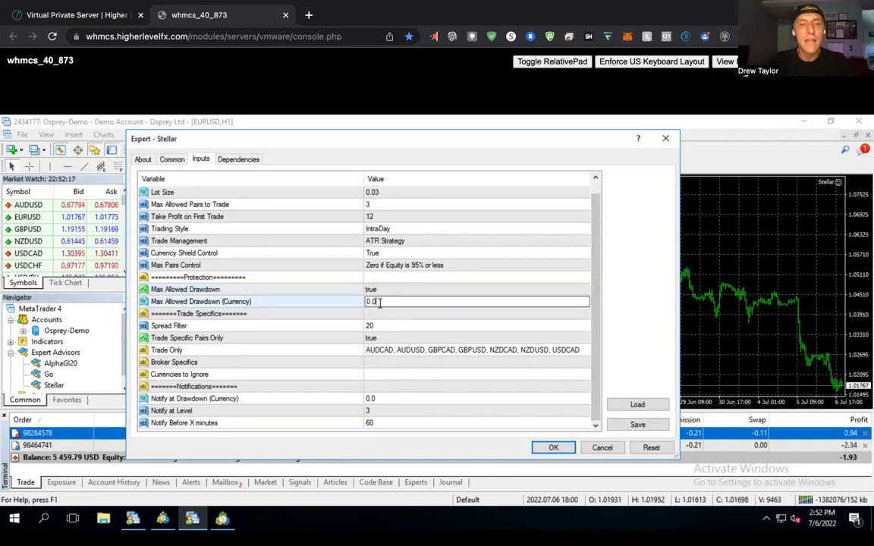
{"action": "key", "text": "ctrl+a"}
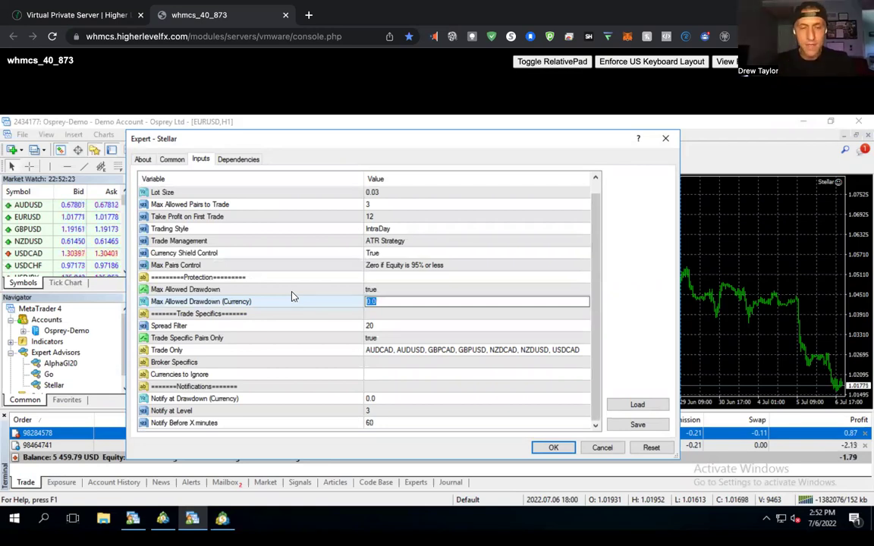
{"action": "type", "text": "1000"}
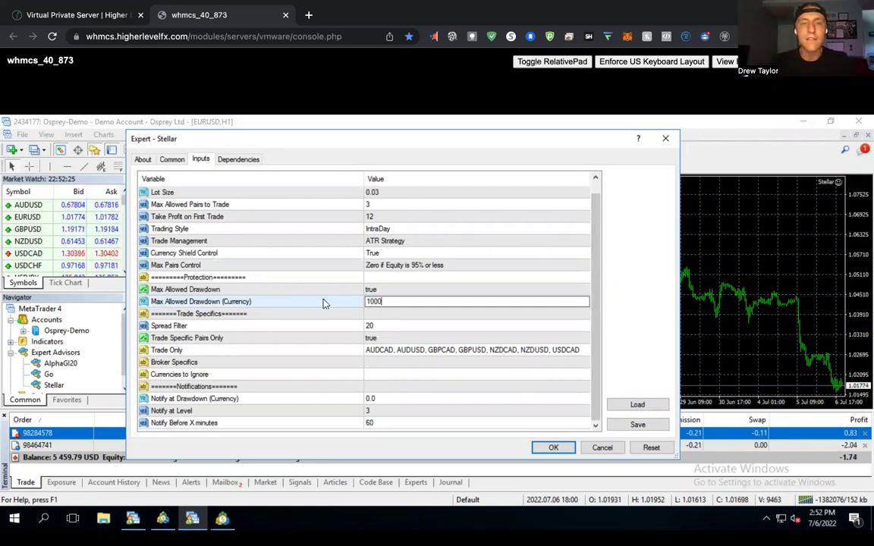
{"action": "key", "text": "Return"}
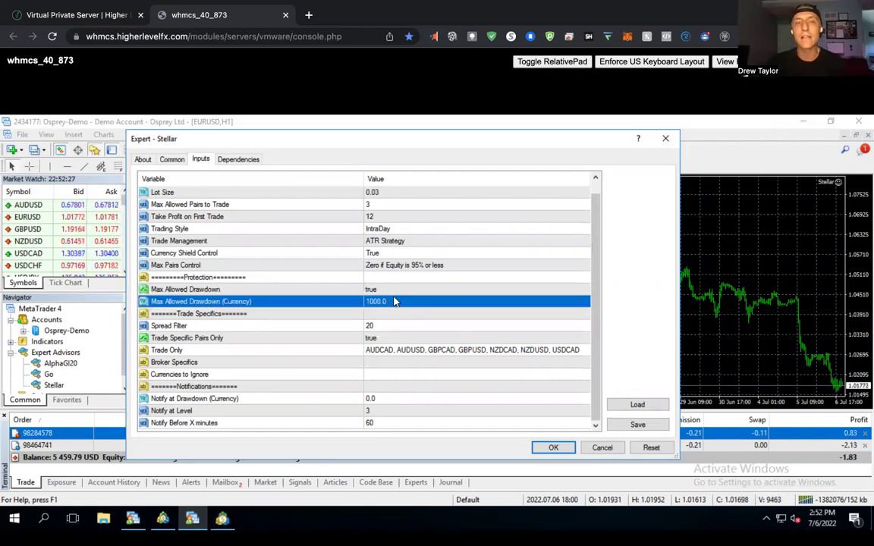
{"action": "double_click", "coordinate": [393, 302]}
{"action": "type", "text": "0"}
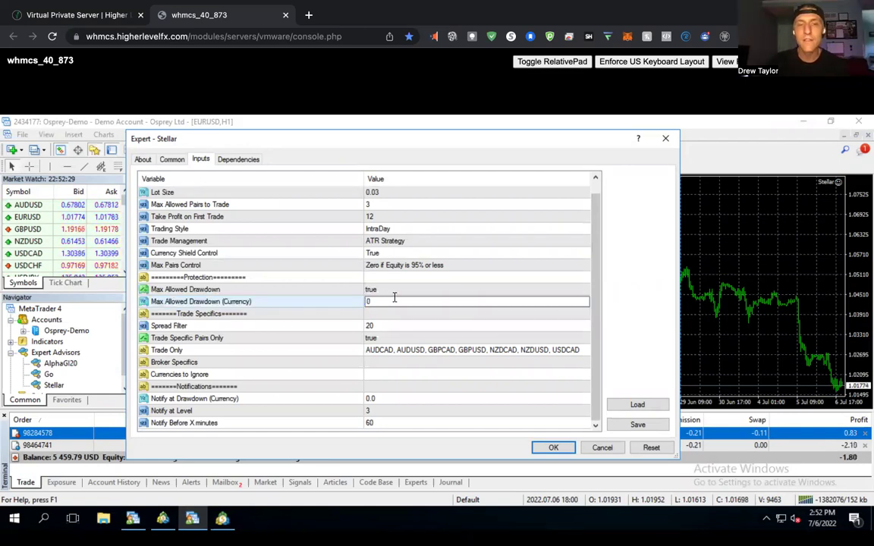
{"action": "left_click", "coordinate": [387, 293]}
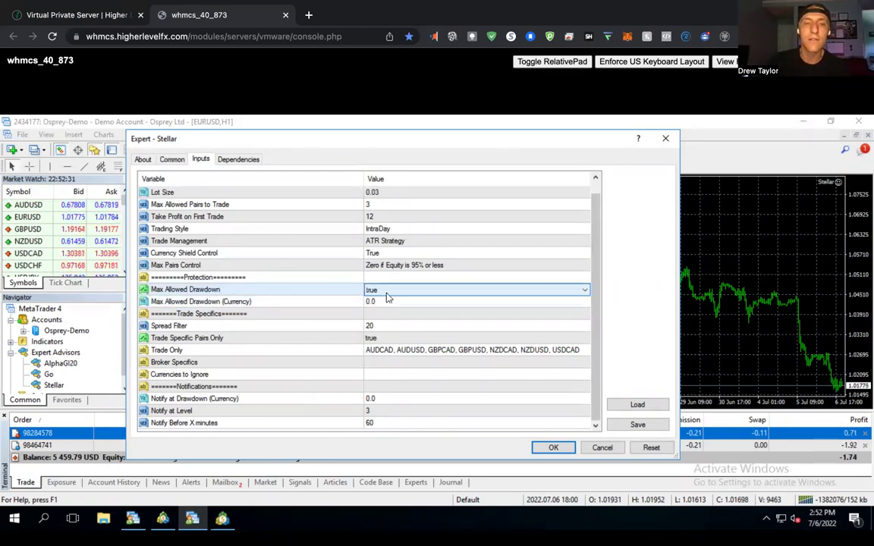
{"action": "left_click", "coordinate": [382, 291]}
{"action": "left_click", "coordinate": [380, 311]}
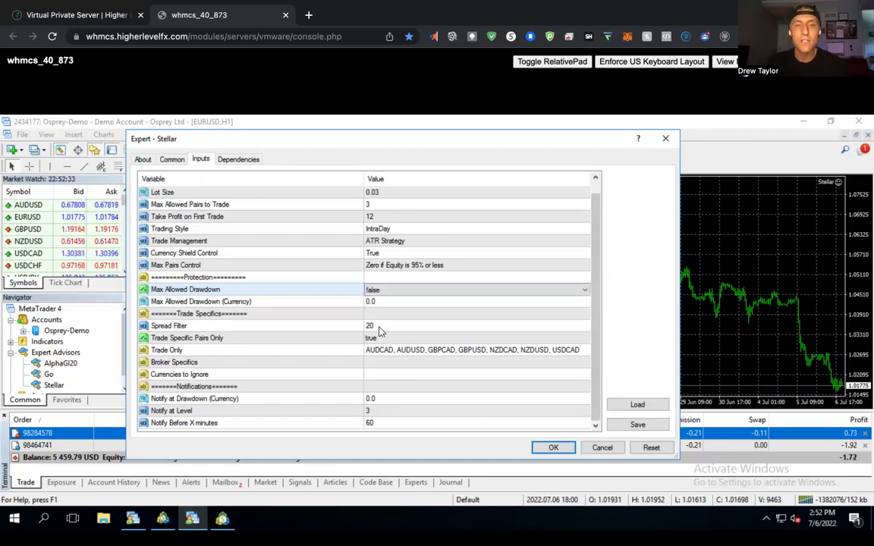
{"action": "left_click", "coordinate": [380, 328]}
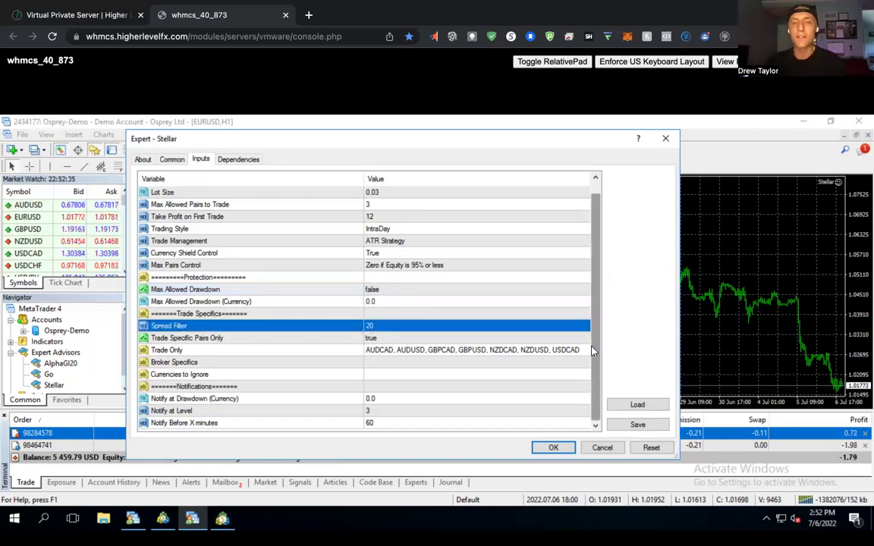
Switch Trade Specific Pairs Only to false, then clear and restore the Trade Only pair list.
{"action": "left_click", "coordinate": [354, 339]}
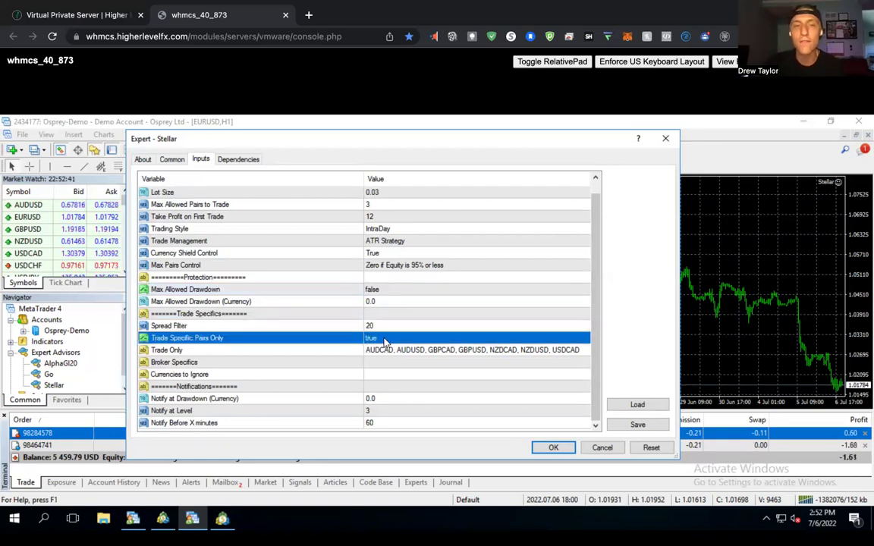
{"action": "left_click", "coordinate": [384, 339]}
{"action": "left_click", "coordinate": [379, 339]}
{"action": "left_click", "coordinate": [371, 353]}
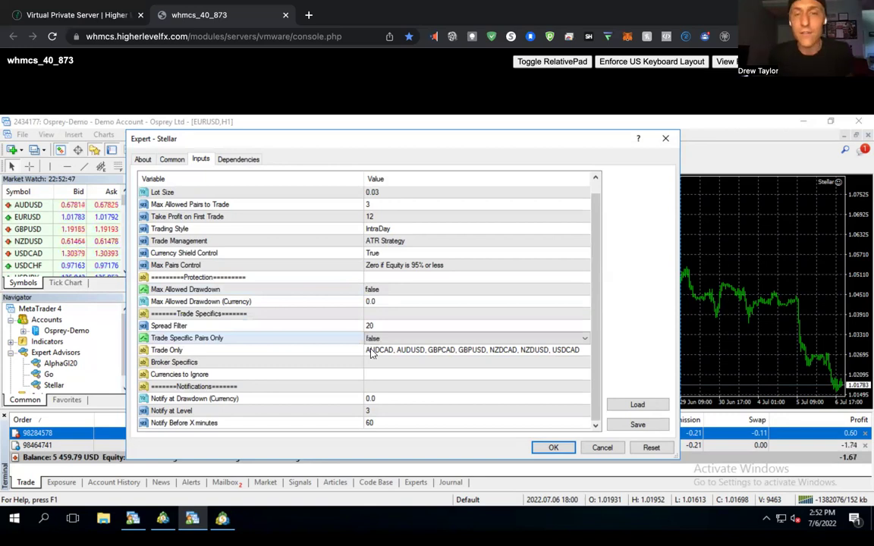
{"action": "left_click", "coordinate": [370, 349]}
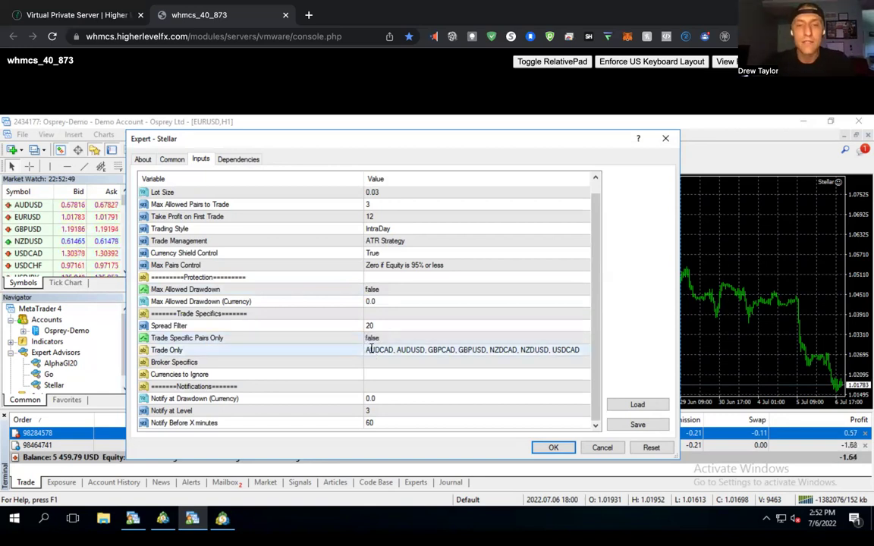
{"action": "left_click", "coordinate": [370, 350]}
{"action": "key", "text": "ctrl+c"}
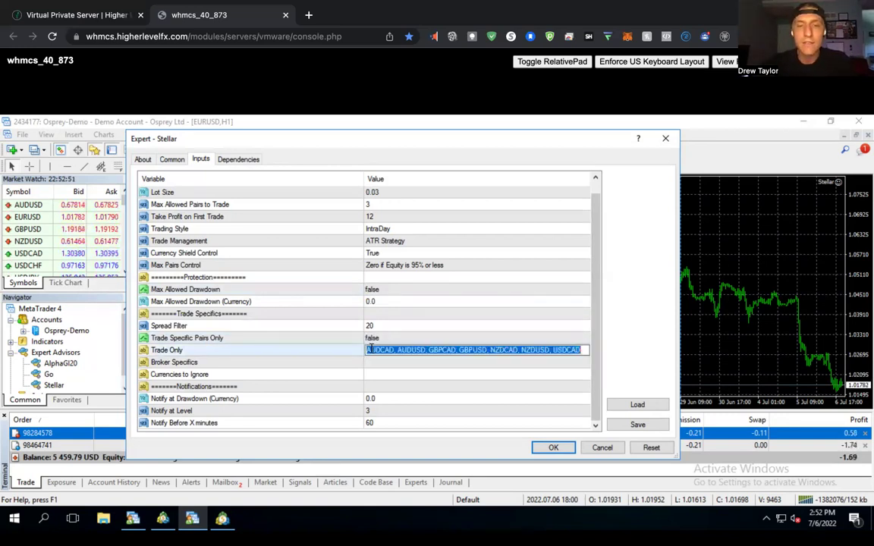
{"action": "key", "text": "BackSpace"}
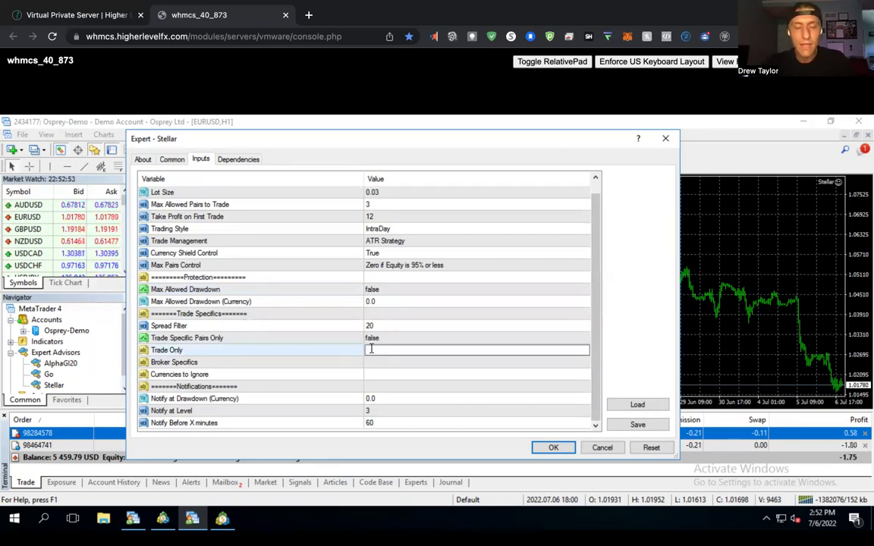
{"action": "key", "text": "ctrl+v"}
Set Trade Specific Pairs Only back to true and select the Broker Specifics input.
{"action": "left_click", "coordinate": [401, 341]}
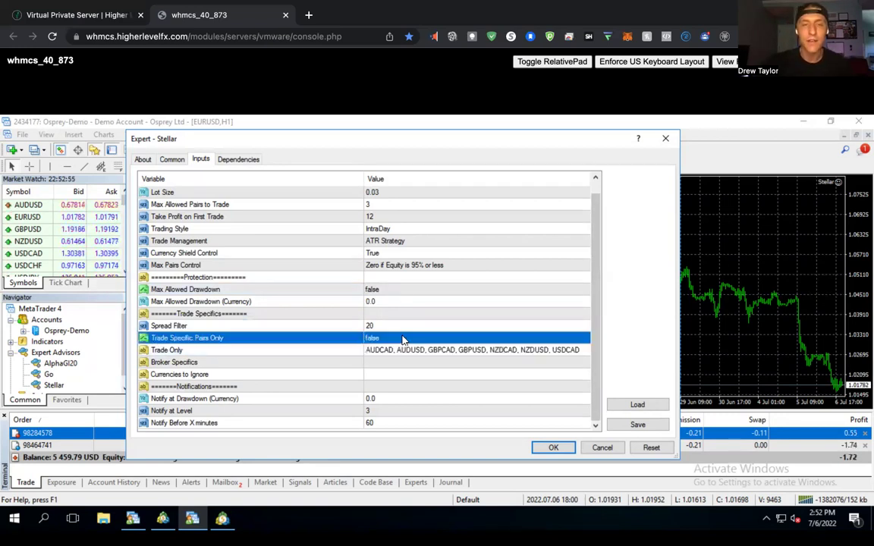
{"action": "left_click", "coordinate": [400, 343]}
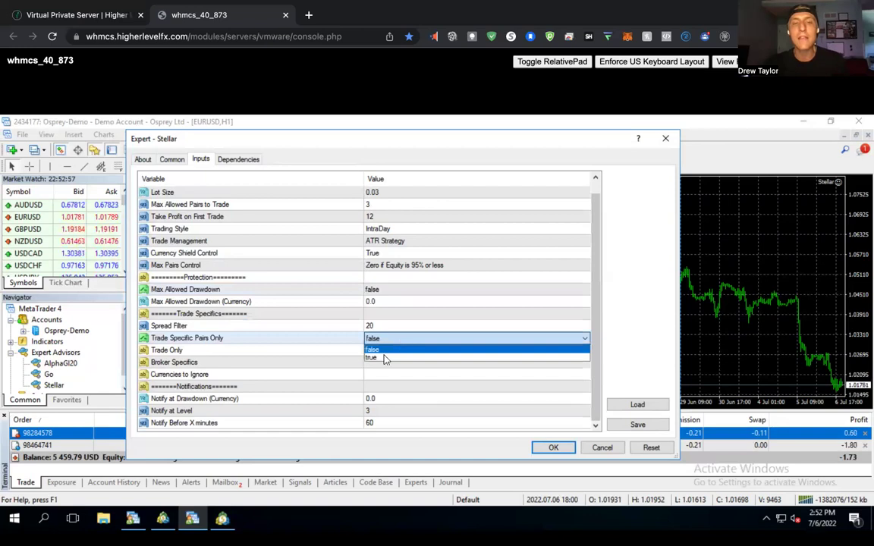
{"action": "left_click", "coordinate": [384, 358]}
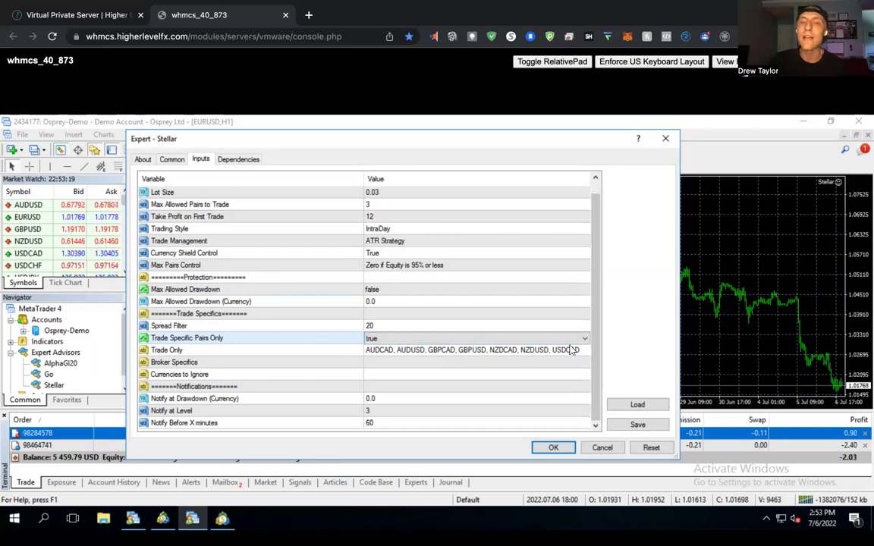
{"action": "left_click", "coordinate": [596, 337]}
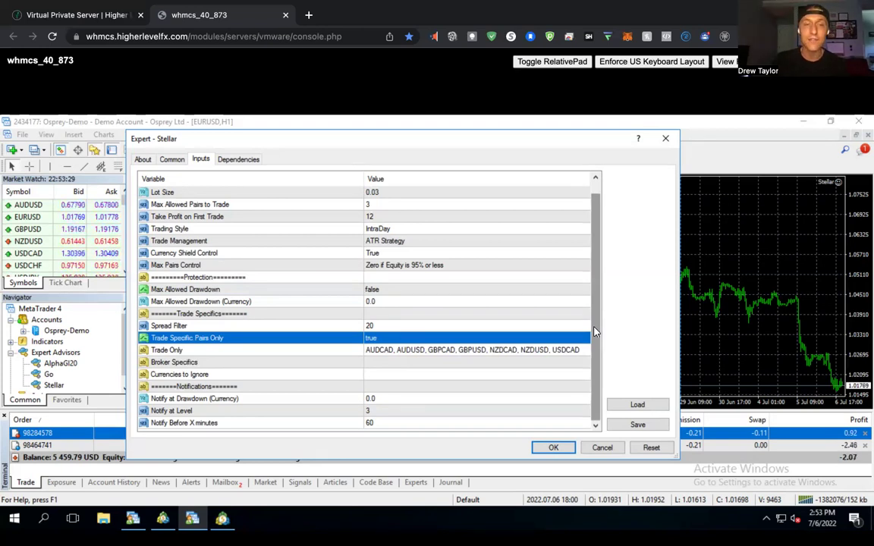
{"action": "left_click", "coordinate": [333, 363]}
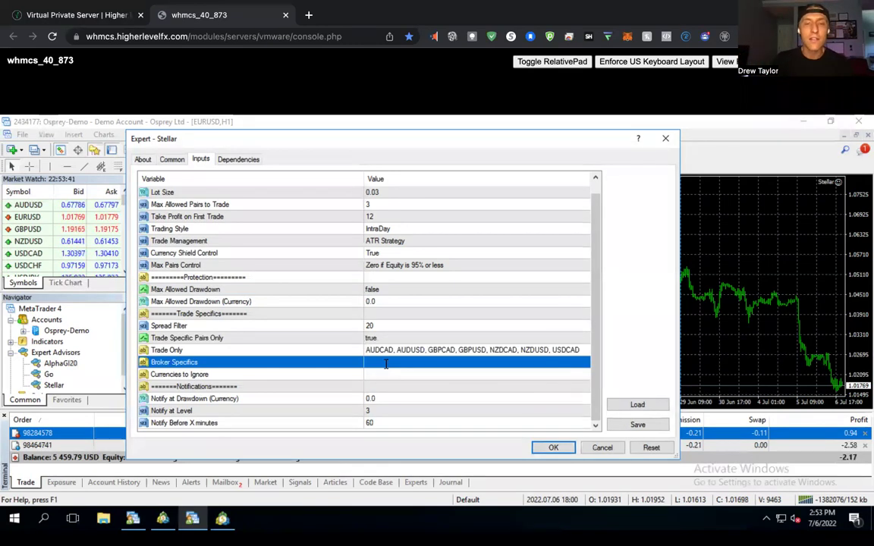
{"action": "left_click", "coordinate": [386, 364]}
{"action": "type", "text": ".pro"}
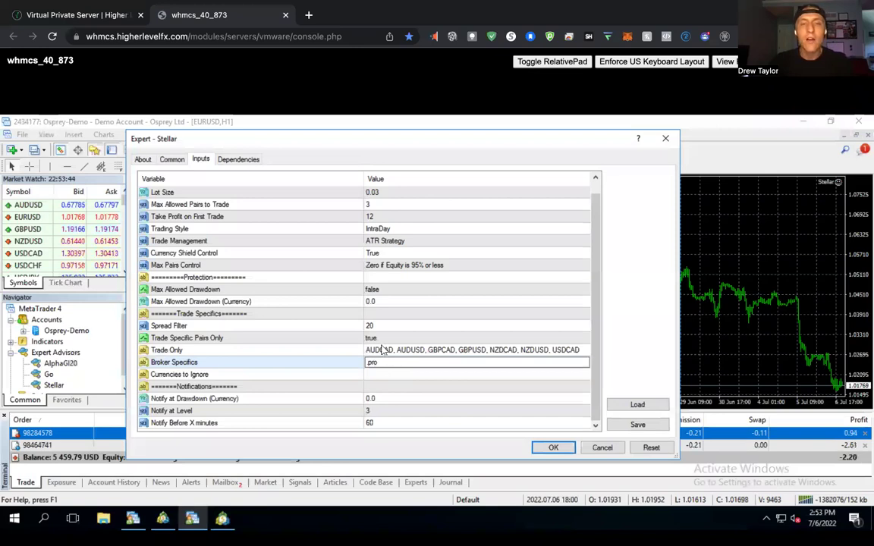
{"action": "key", "text": "Return"}
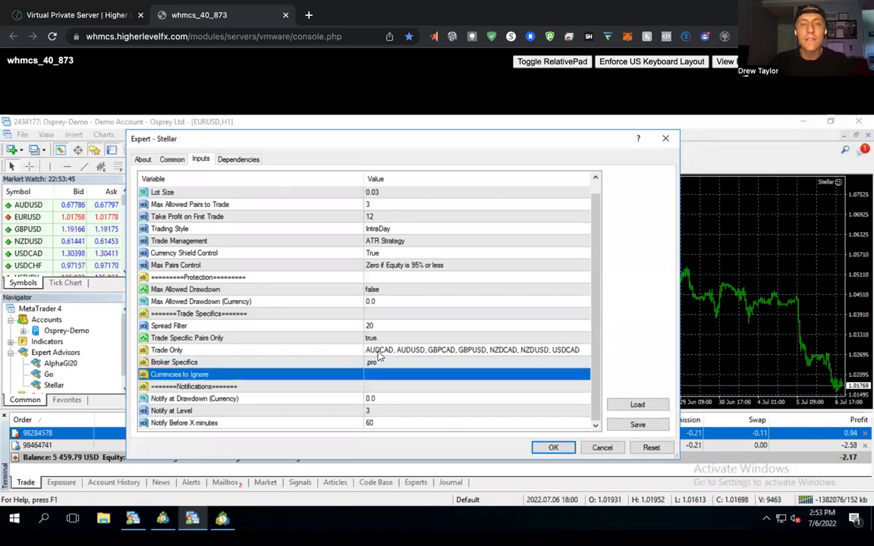
{"action": "left_click", "coordinate": [384, 351]}
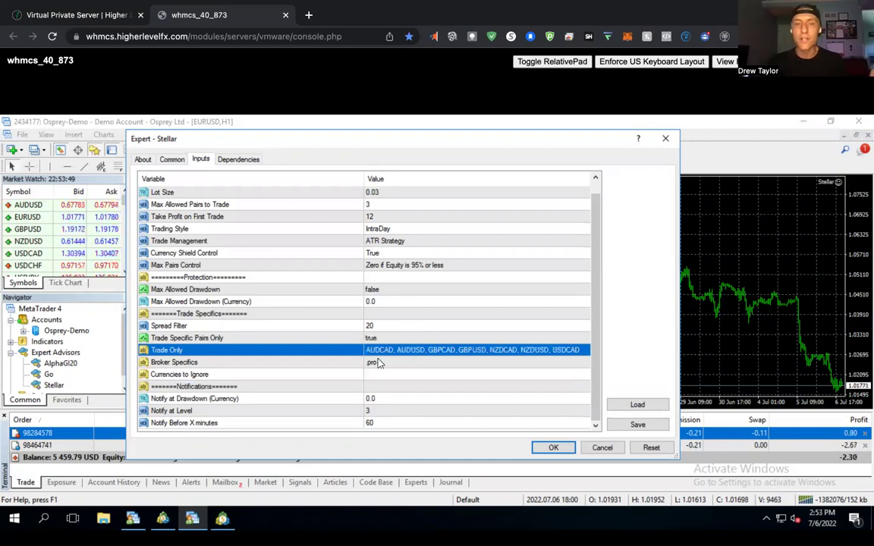
{"action": "double_click", "coordinate": [373, 362]}
{"action": "key", "text": "BackSpace"}
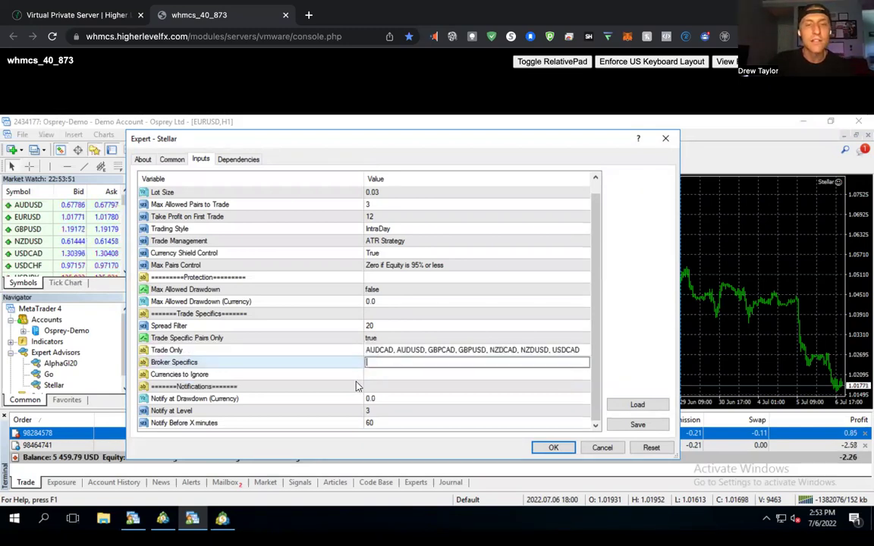
{"action": "left_click", "coordinate": [381, 374]}
{"action": "left_click", "coordinate": [381, 374]}
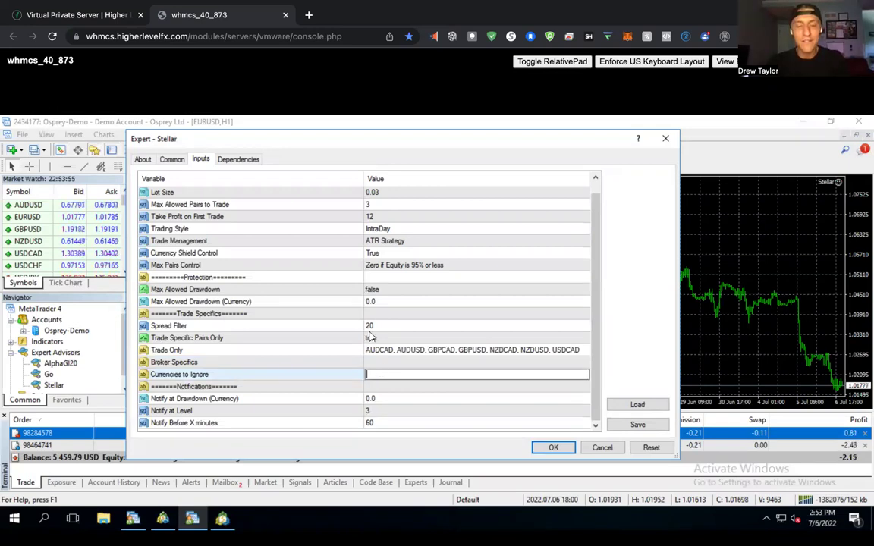
{"action": "type", "text": "CHF"}
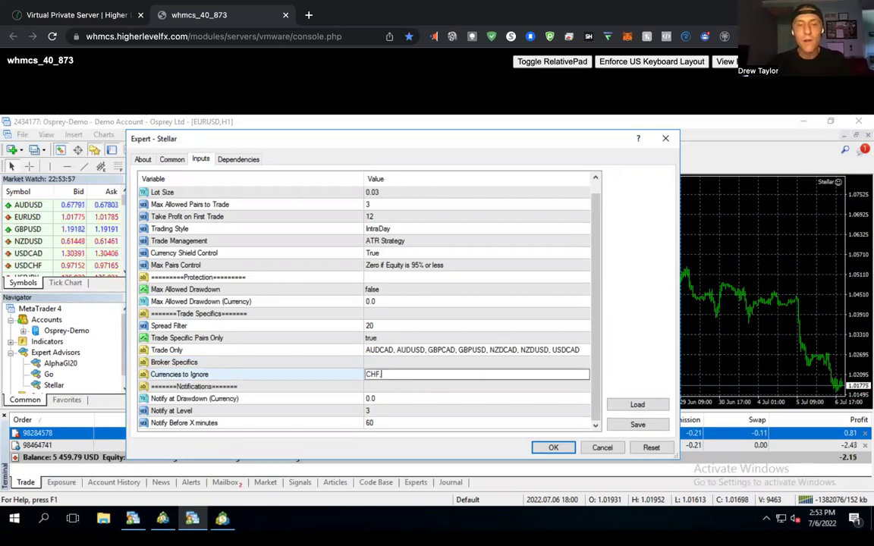
{"action": "type", "text": ", JPY"}
{"action": "left_click", "coordinate": [341, 363]}
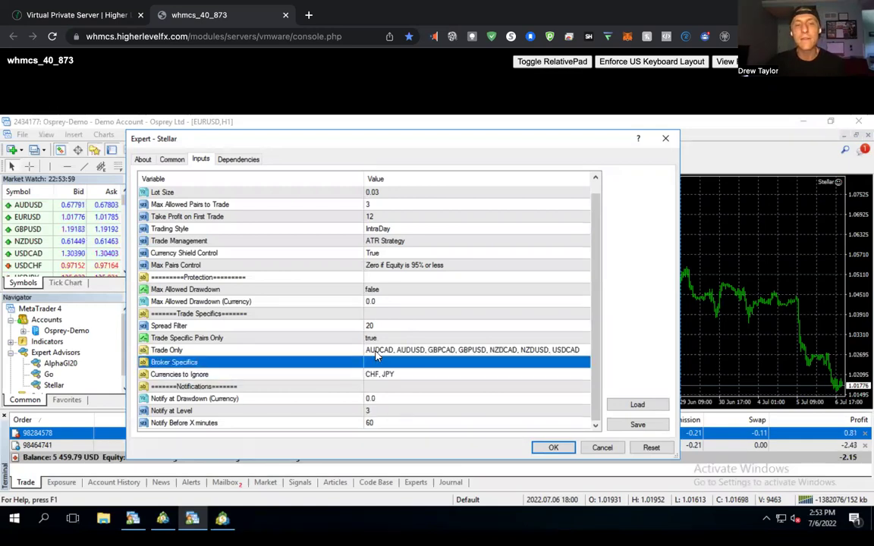
{"action": "left_click", "coordinate": [410, 352]}
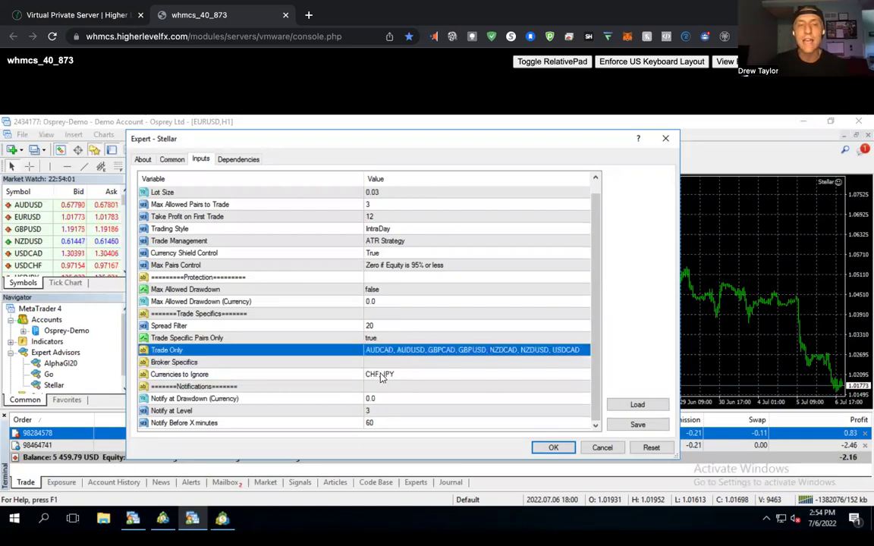
{"action": "left_click", "coordinate": [384, 375]}
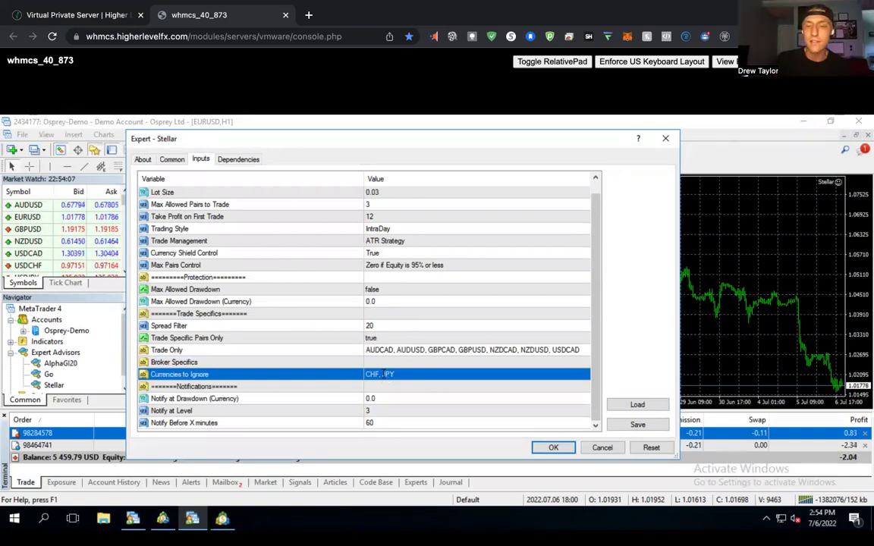
{"action": "double_click", "coordinate": [385, 374]}
{"action": "key", "text": "BackSpace"}
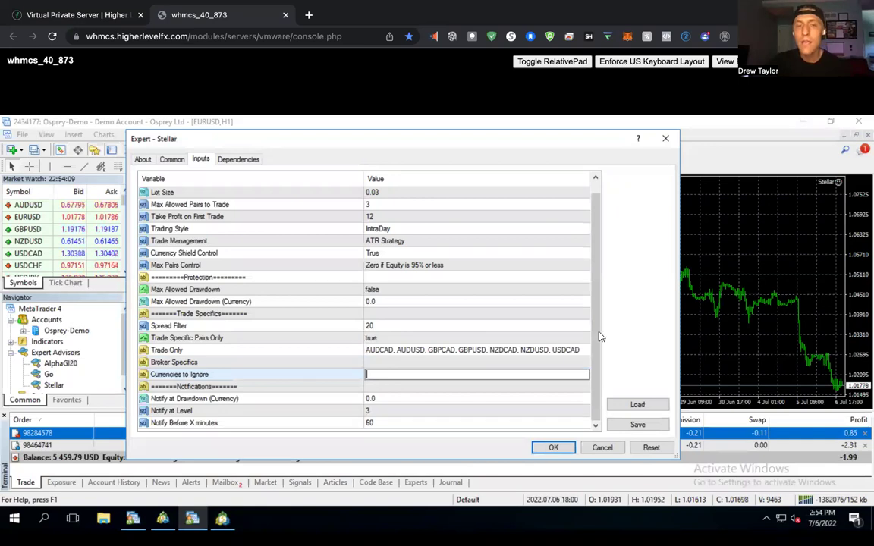
{"action": "key", "text": "Return"}
{"action": "left_click", "coordinate": [304, 400]}
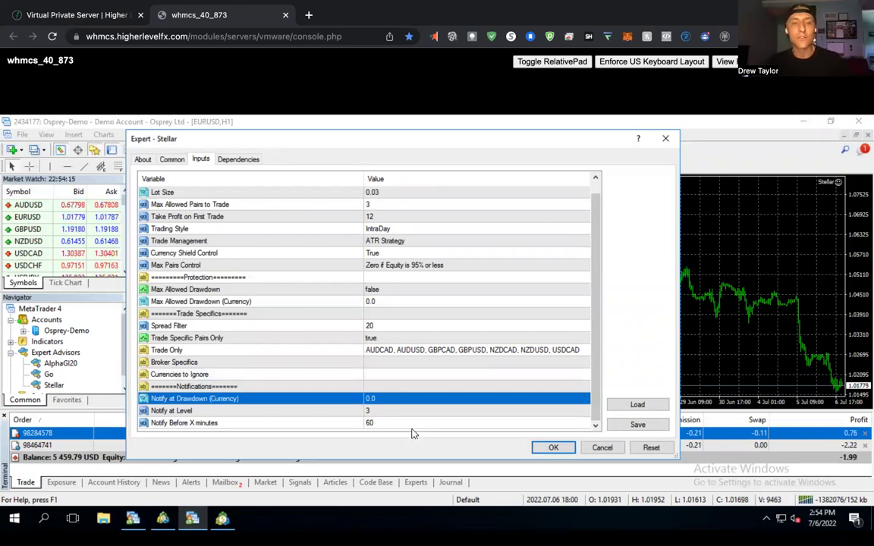
{"action": "left_click", "coordinate": [371, 412]}
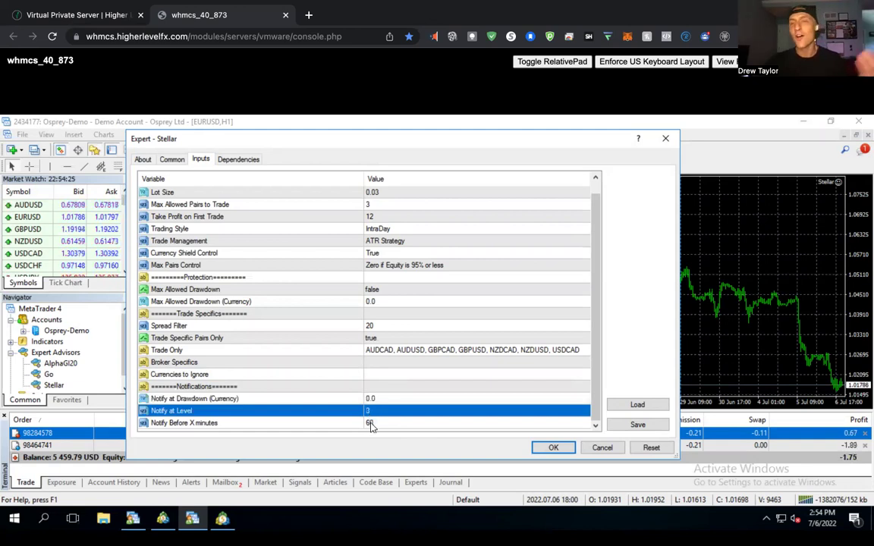
{"action": "left_click", "coordinate": [373, 425]}
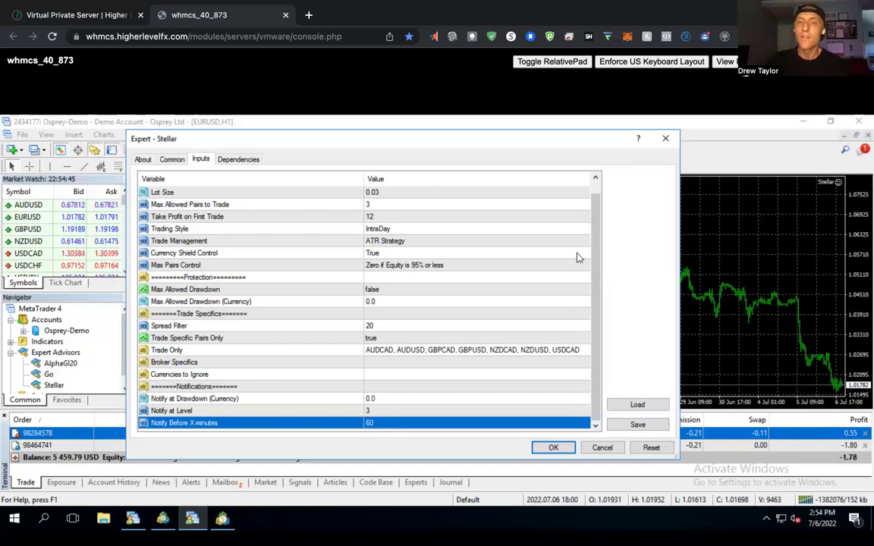
{"action": "scroll", "coordinate": [600, 192], "scroll_direction": "up", "scroll_amount": 1}
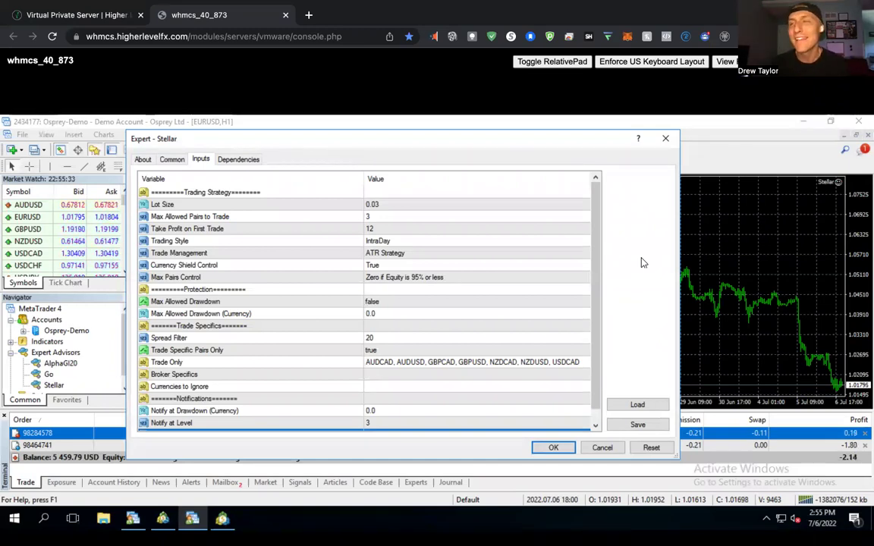
{"action": "left_click", "coordinate": [404, 265]}
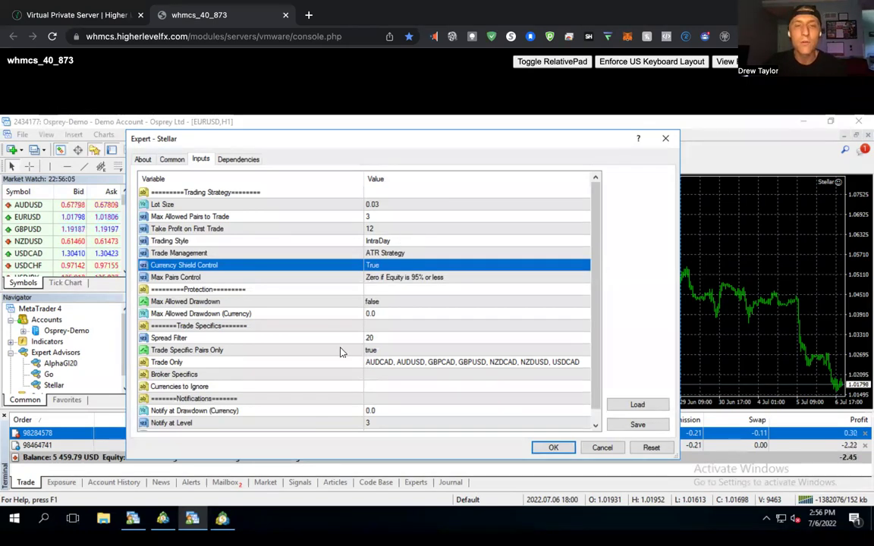
{"action": "left_click", "coordinate": [370, 366]}
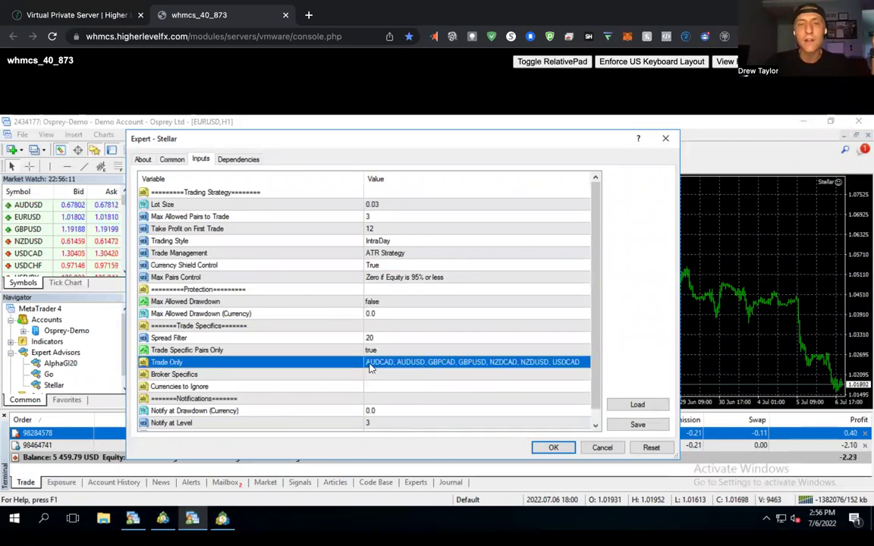
{"action": "left_click", "coordinate": [383, 229]}
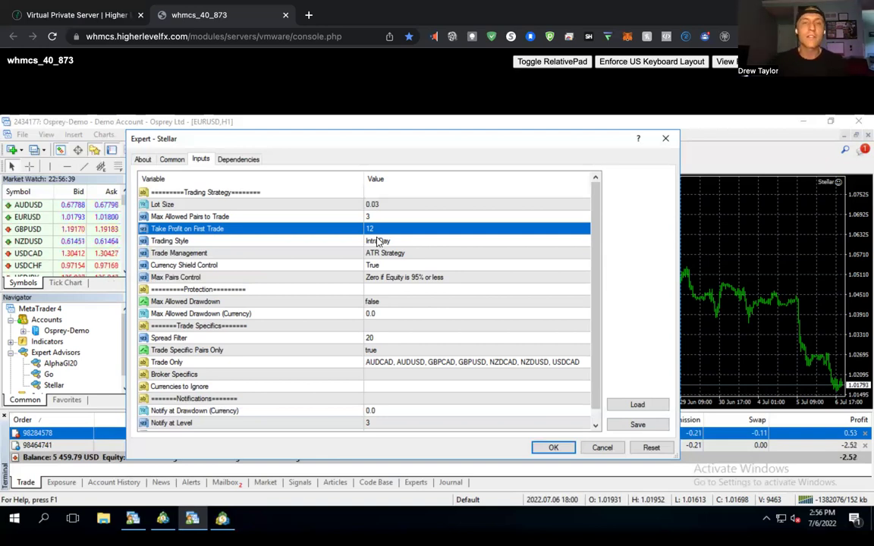
Select Trade Management, scroll the inputs list, and close the Expert - Stellar dialog.
{"action": "left_click", "coordinate": [387, 255]}
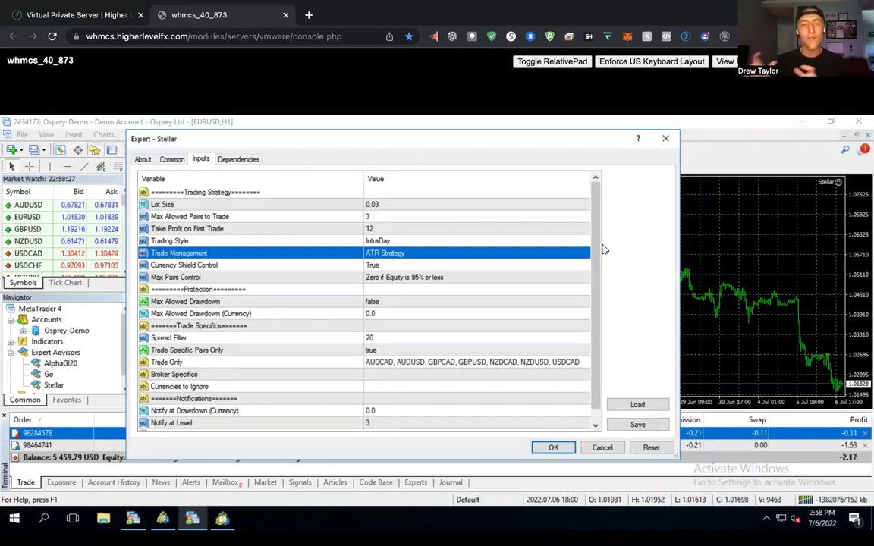
{"action": "scroll", "coordinate": [596, 262], "scroll_direction": "down", "scroll_amount": 1}
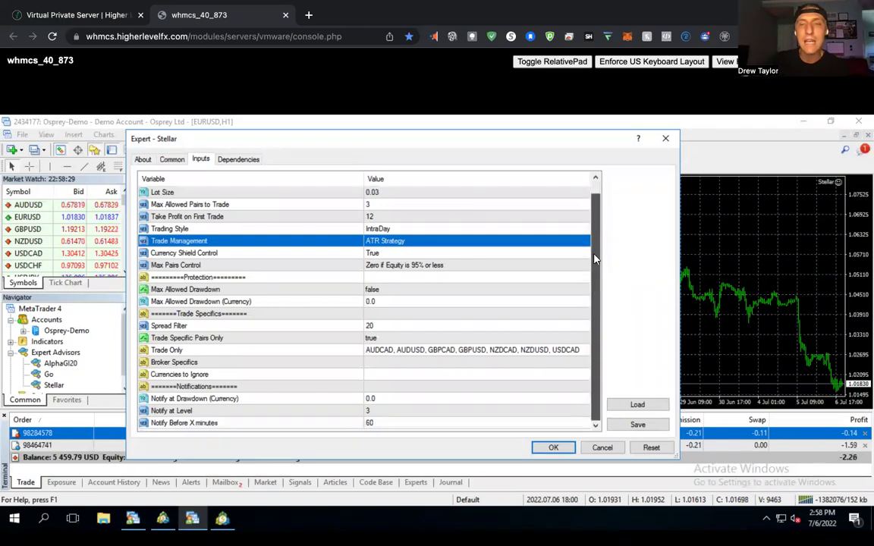
{"action": "scroll", "coordinate": [599, 220], "scroll_direction": "up", "scroll_amount": 1}
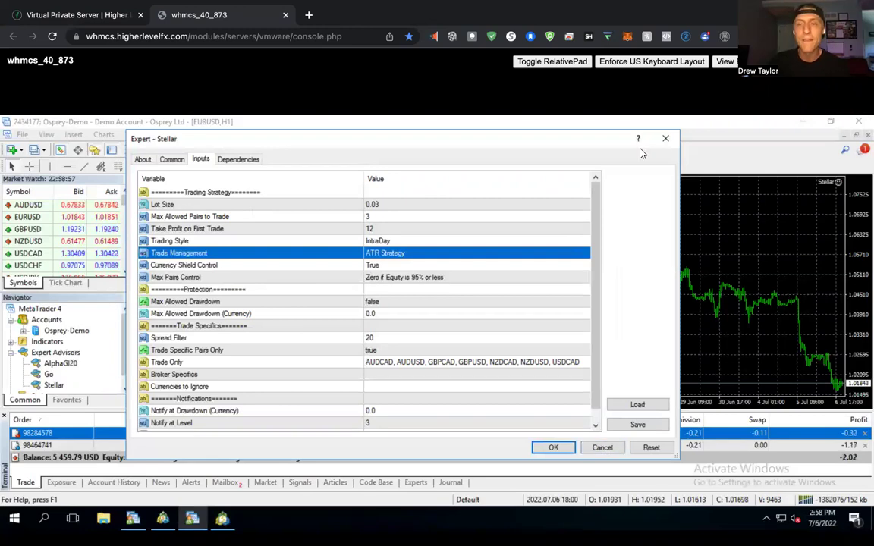
{"action": "left_click", "coordinate": [665, 141]}
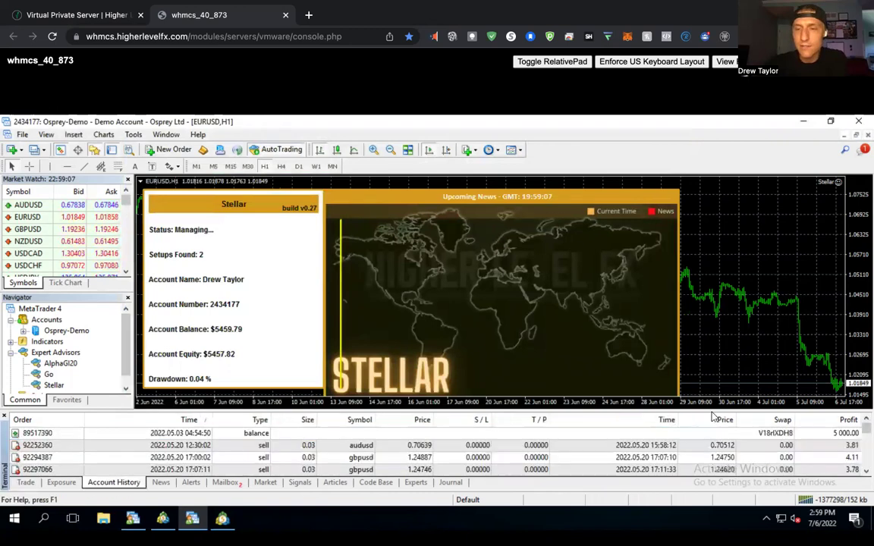
Review the MT4 history's deposit and audusd entries, then enter 459.79/5000 in Spotlight.
{"action": "left_click_drag", "start_coordinate": [712, 389], "coordinate": [709, 369]}
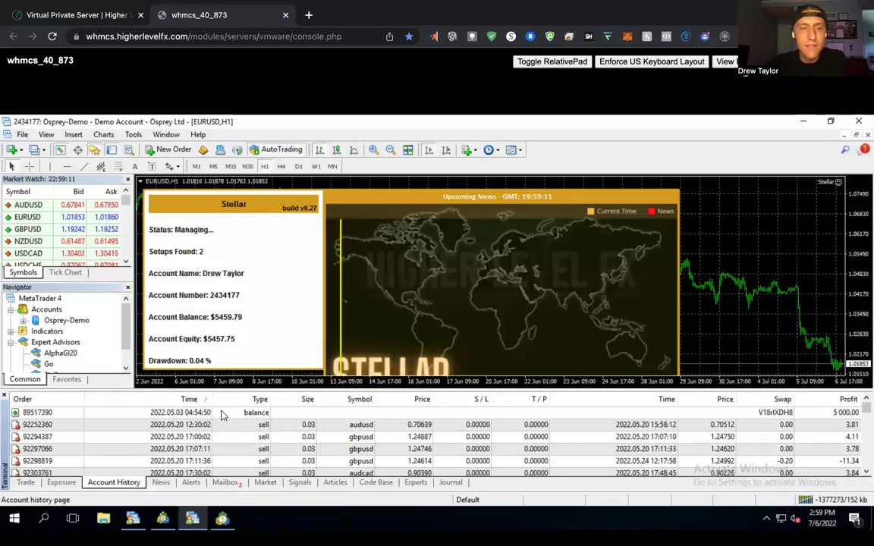
{"action": "left_click", "coordinate": [182, 414]}
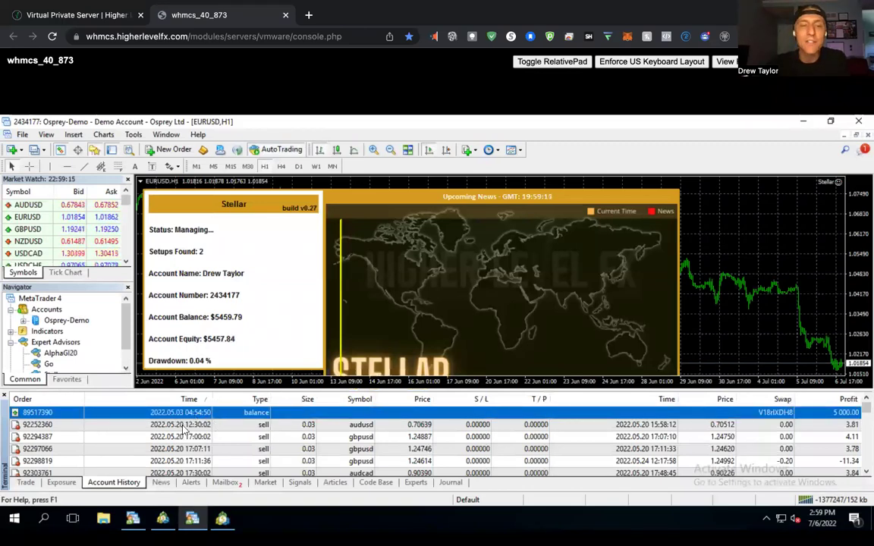
{"action": "left_click", "coordinate": [180, 426]}
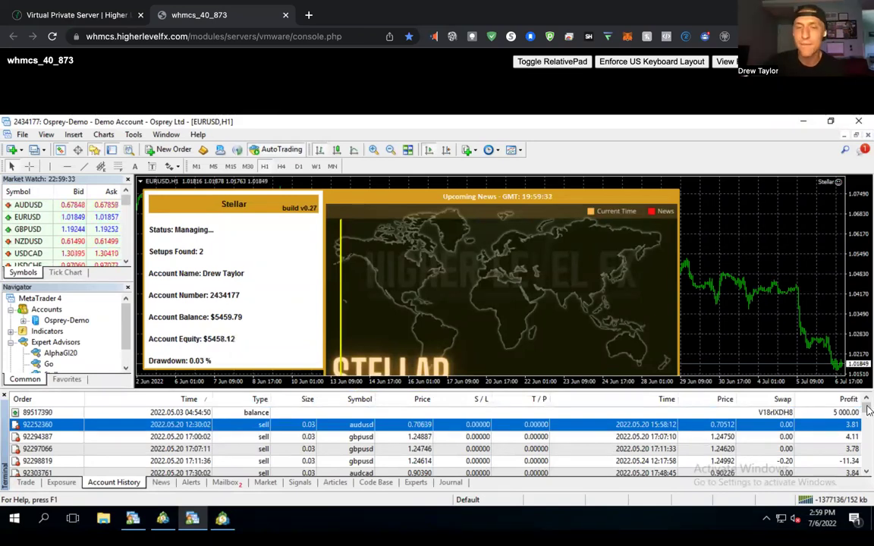
{"action": "scroll", "coordinate": [868, 425], "scroll_direction": "down", "scroll_amount": 5}
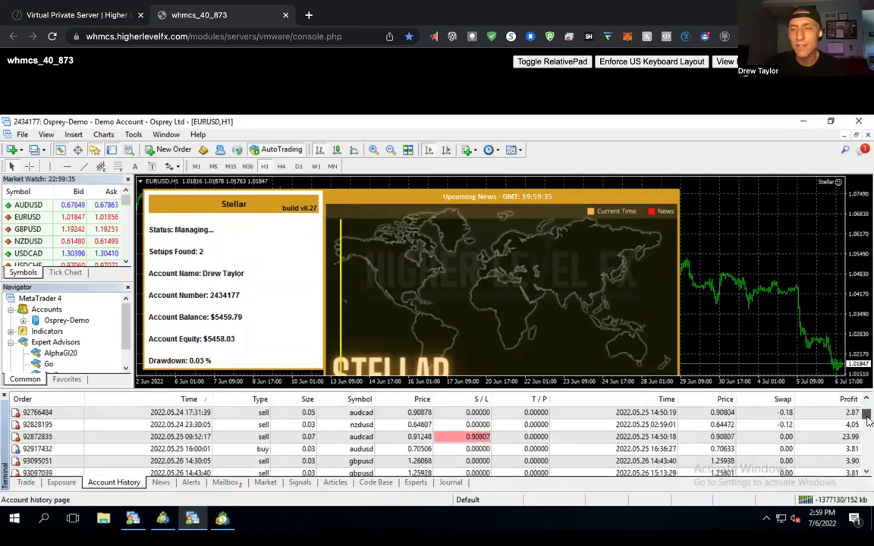
{"action": "scroll", "coordinate": [866, 433], "scroll_direction": "down", "scroll_amount": 10}
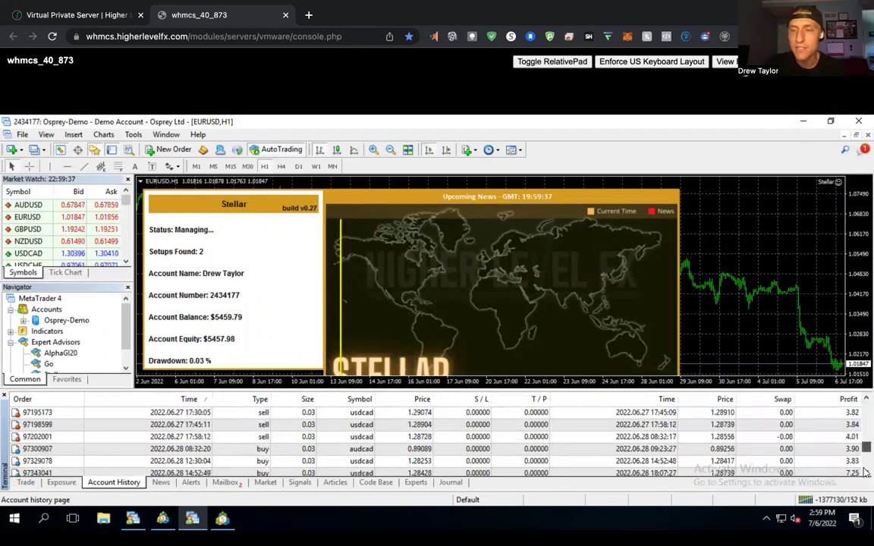
{"action": "scroll", "coordinate": [866, 476], "scroll_direction": "down", "scroll_amount": 10}
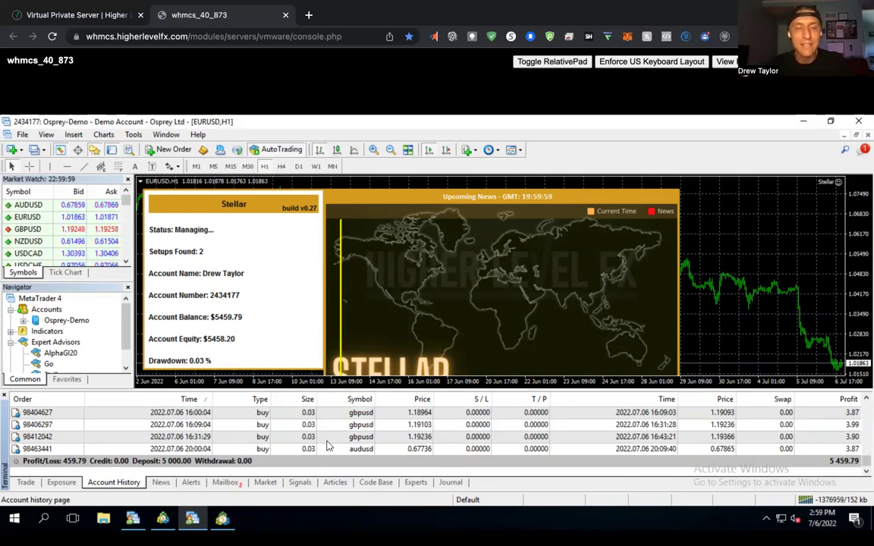
{"action": "key", "text": "super+space"}
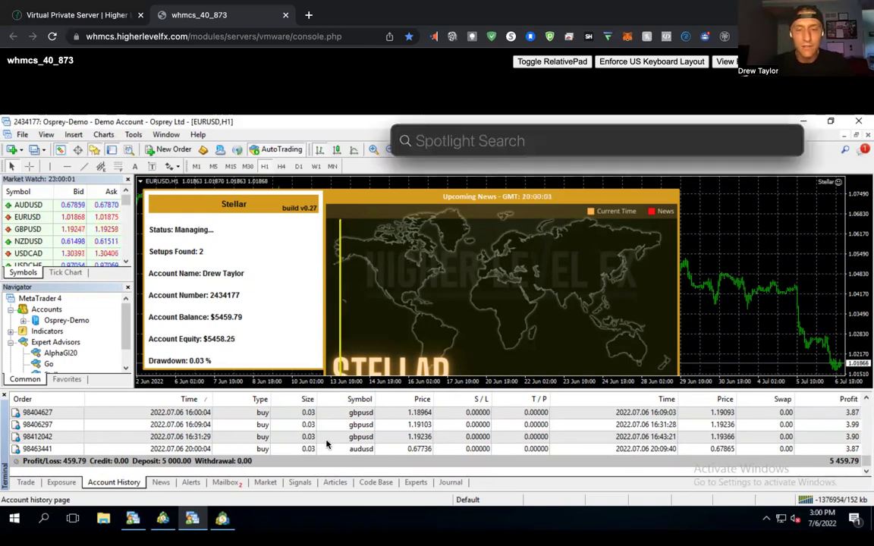
{"action": "type", "text": "459"}
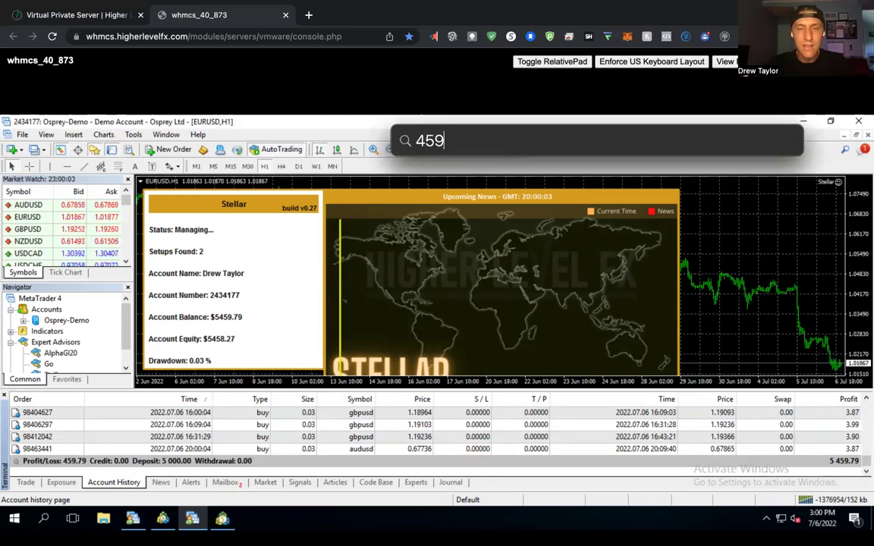
{"action": "type", "text": ".79/5000"}
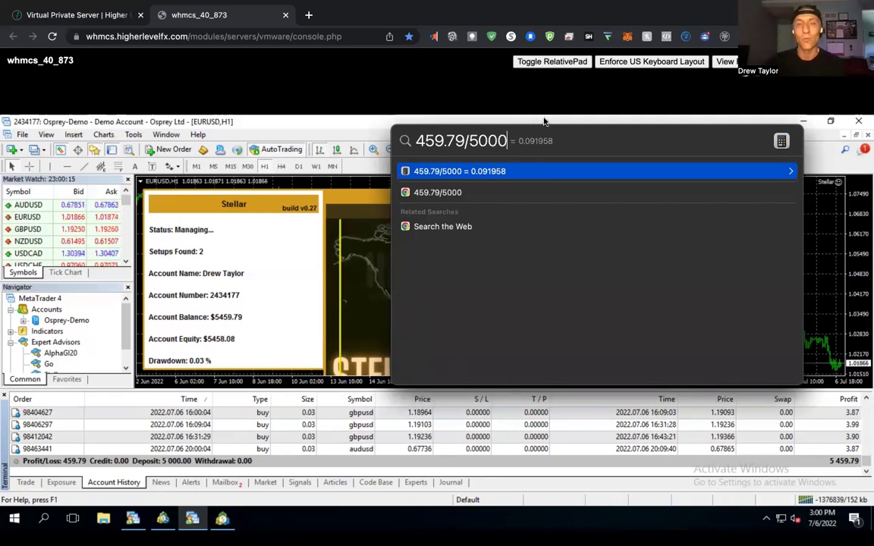
Close the Spotlight result 0.091958 and show MT4's open nzdcad and audusd trades.
{"action": "key", "text": "Escape"}
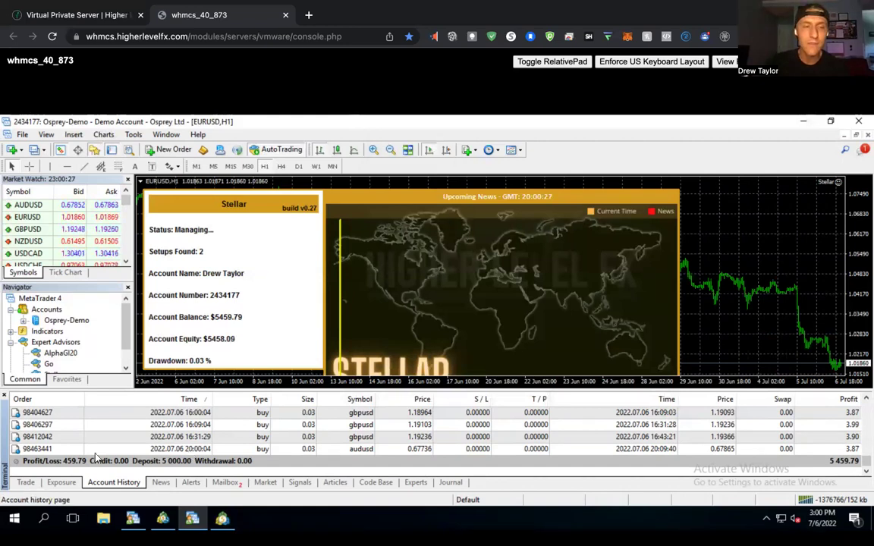
{"action": "left_click", "coordinate": [26, 482]}
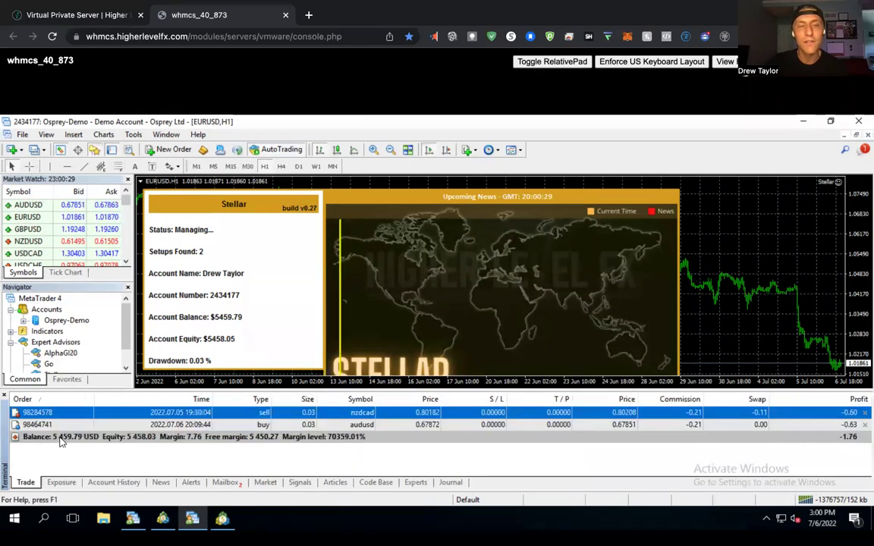
Switch to MetaTrader 5, show the Nova account's closed trade history, and reopen Spotlight.
{"action": "left_click", "coordinate": [222, 522]}
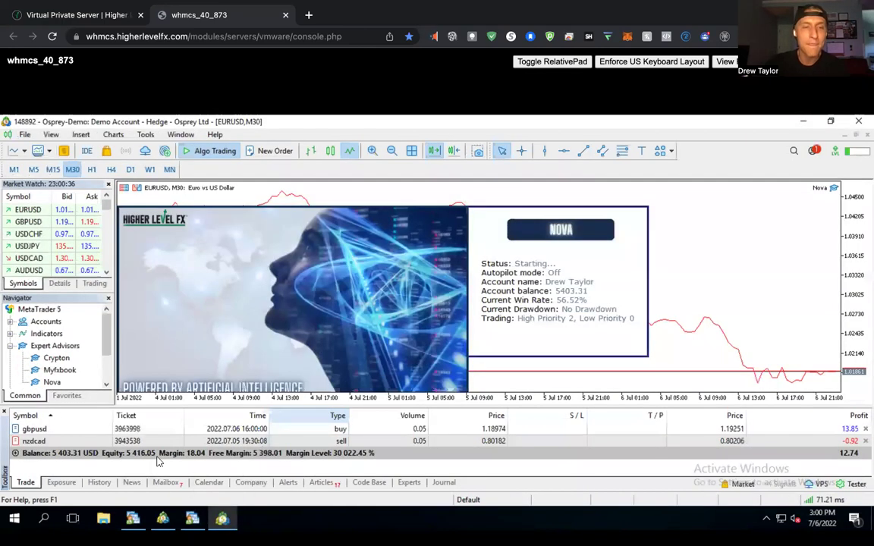
{"action": "left_click", "coordinate": [173, 484]}
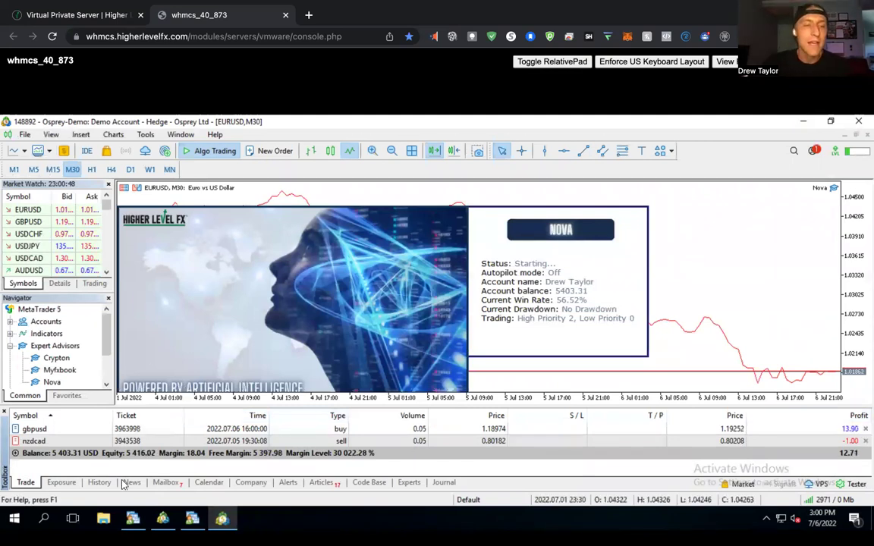
{"action": "left_click", "coordinate": [99, 482]}
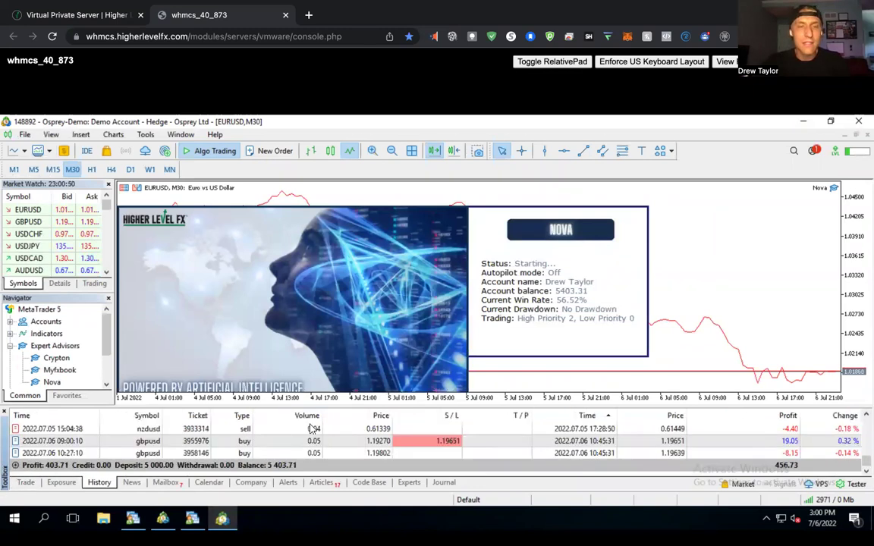
{"action": "key", "text": "super+space"}
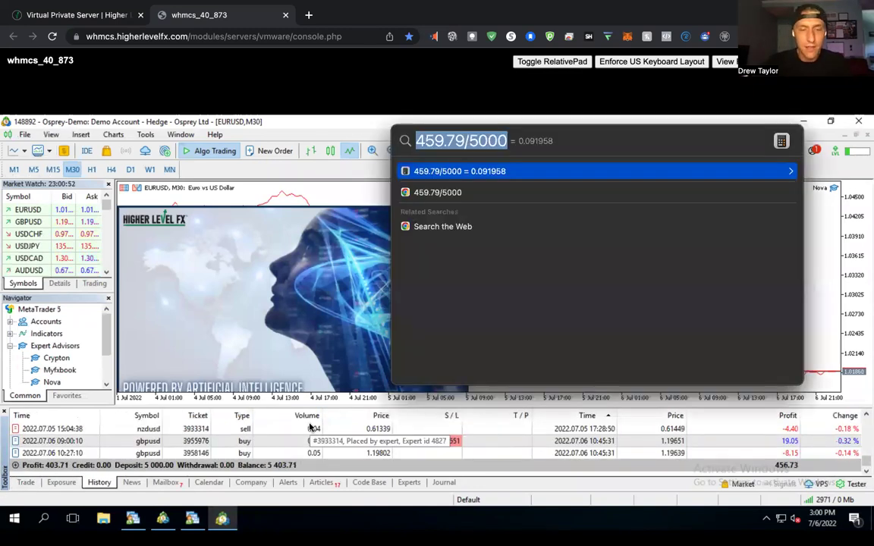
Calculate 403/5000 in Spotlight, dismiss it, and show the open positions list.
{"action": "type", "text": "403/5"}
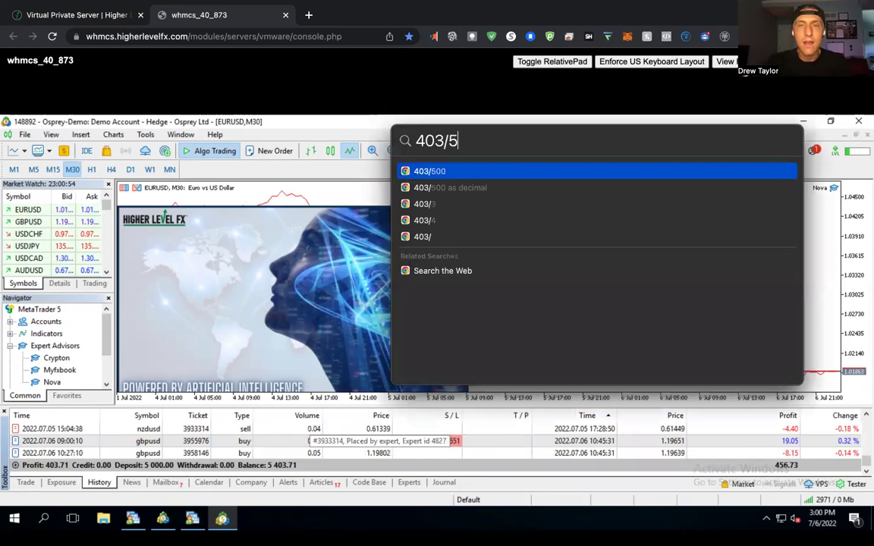
{"action": "type", "text": "000"}
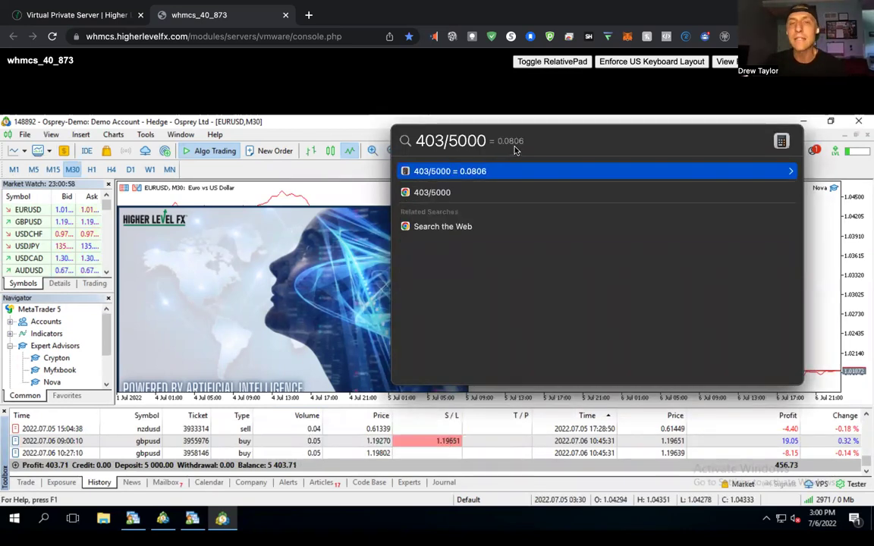
{"action": "left_click", "coordinate": [373, 132]}
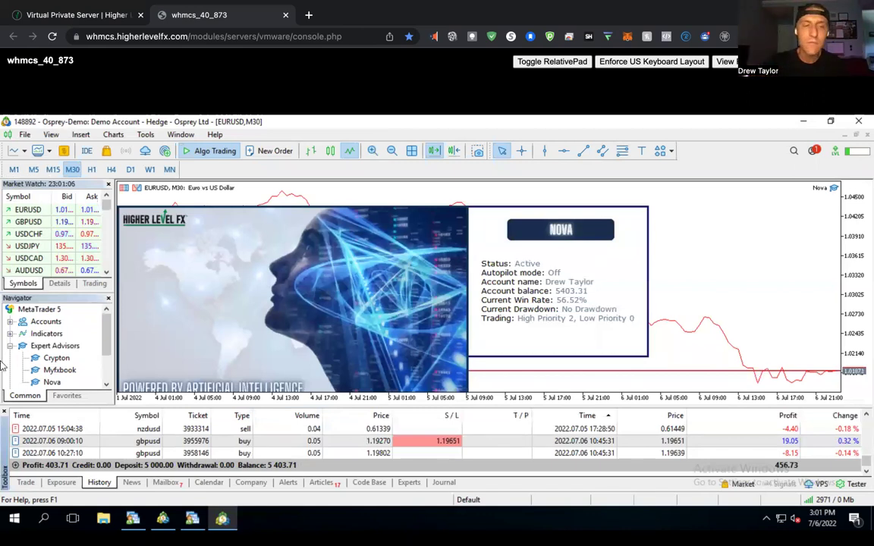
{"action": "left_click", "coordinate": [54, 486]}
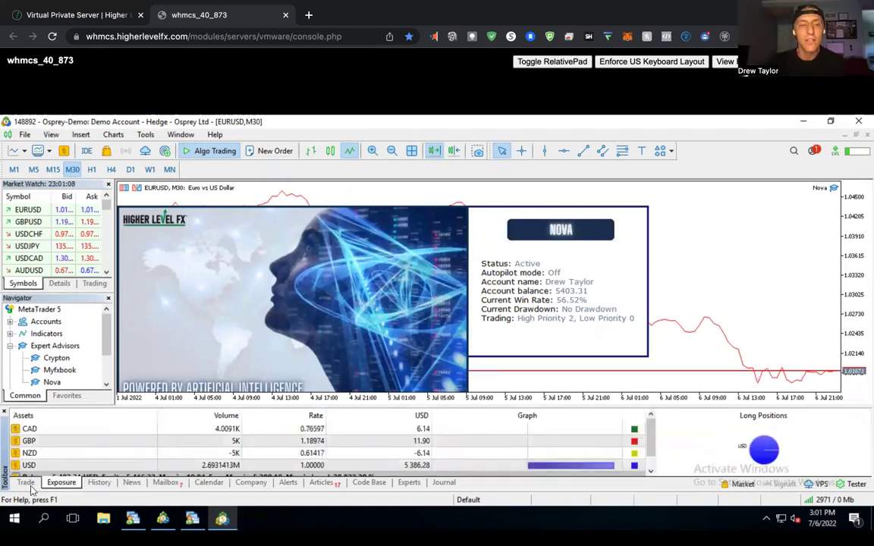
{"action": "left_click", "coordinate": [25, 482]}
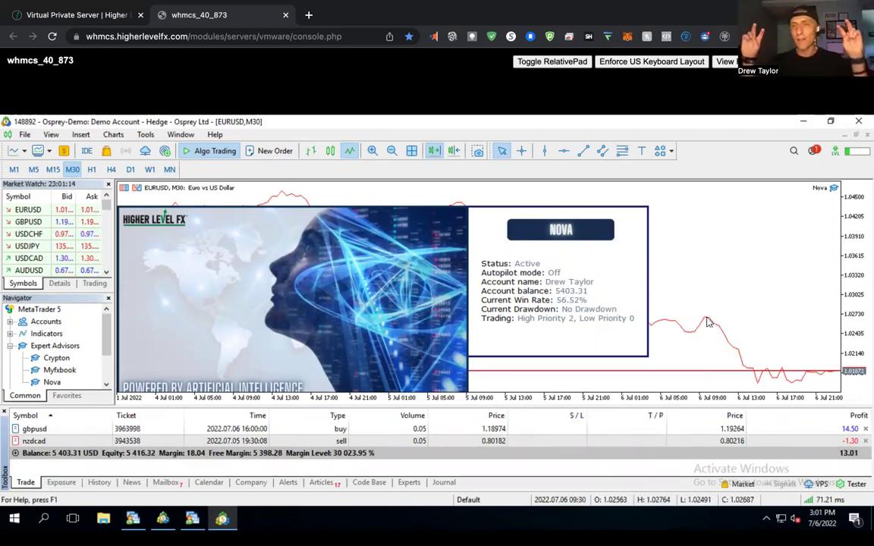
Select the open gbpusd position in the Trade list.
{"action": "mouse_move", "coordinate": [707, 322]}
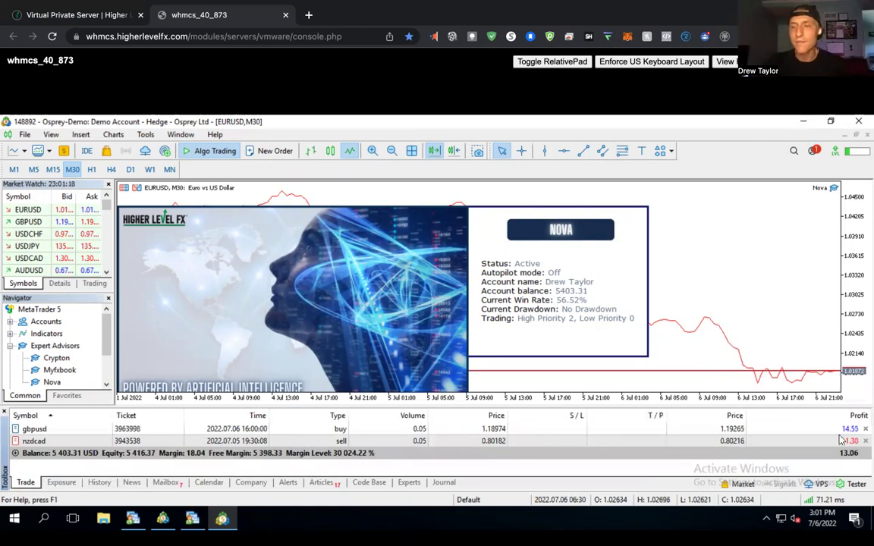
{"action": "left_click", "coordinate": [683, 428]}
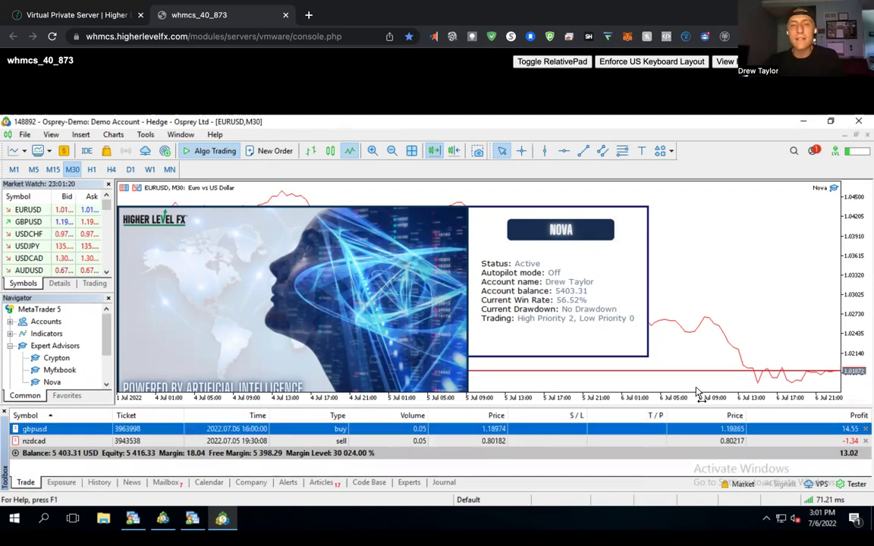
{"action": "left_click", "coordinate": [686, 400]}
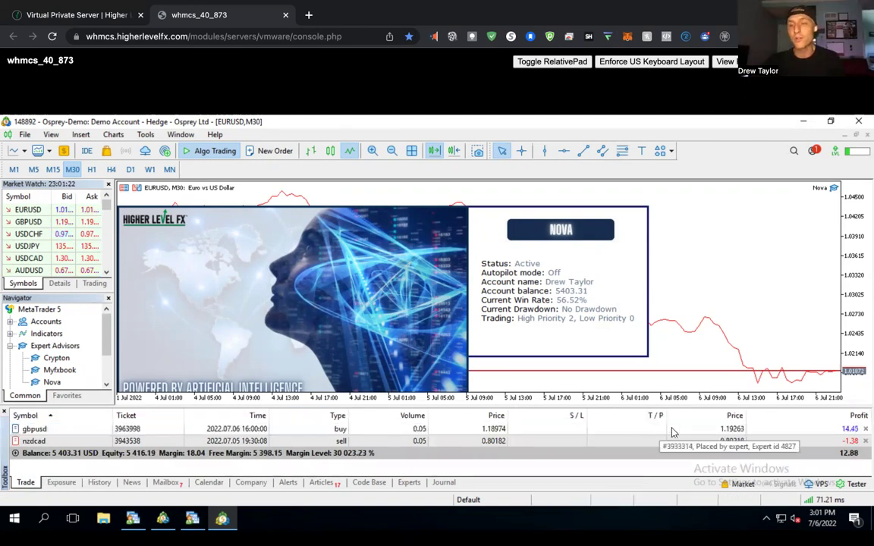
{"action": "left_click", "coordinate": [764, 431]}
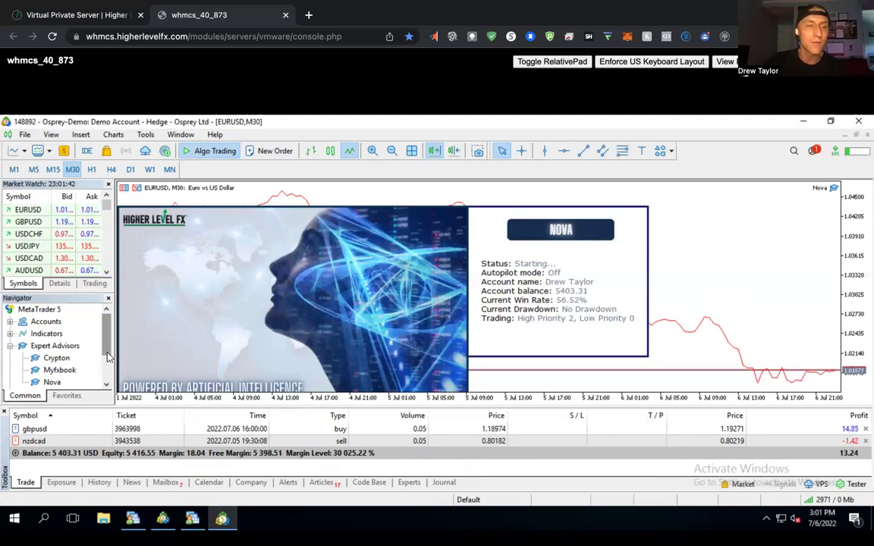
{"action": "scroll", "coordinate": [108, 357], "scroll_direction": "down", "scroll_amount": 1}
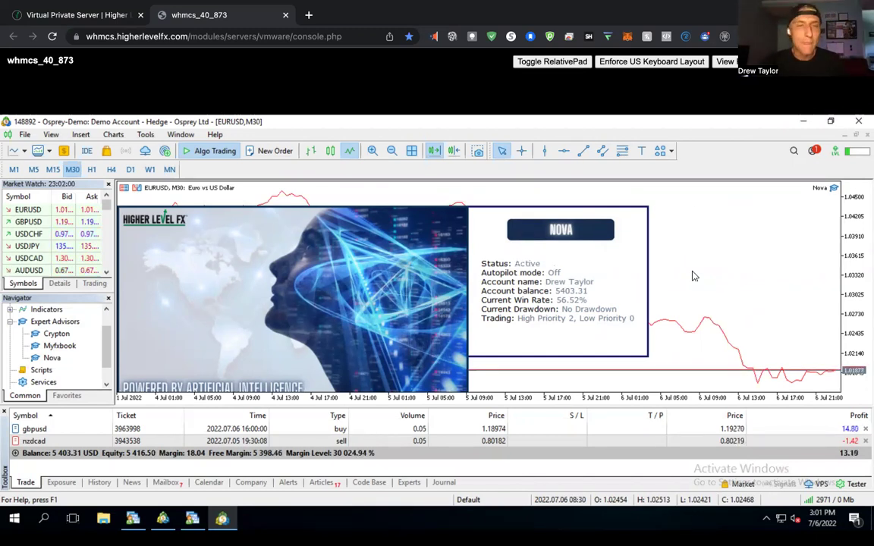
Open the Nova 1.0 settings on the EURUSD chart, move the dialog left, and view its Common page.
{"action": "left_click", "coordinate": [834, 188]}
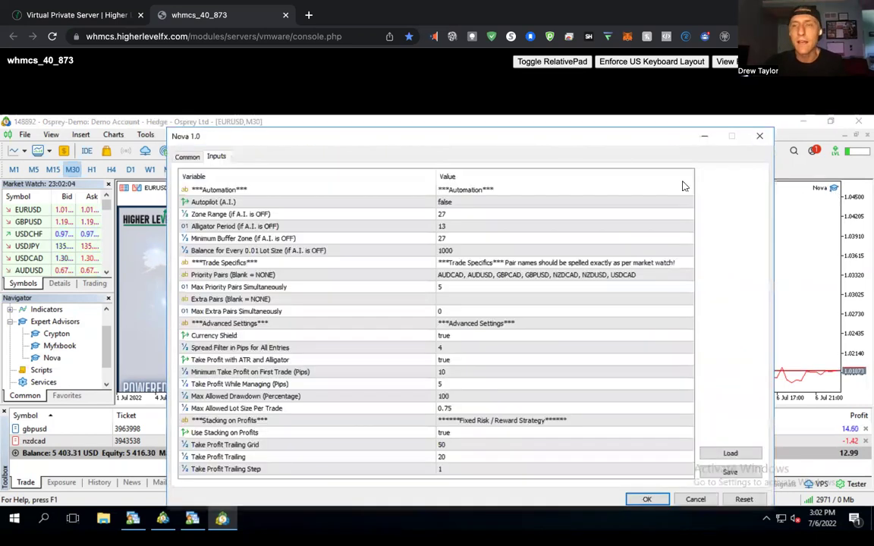
{"action": "left_click_drag", "start_coordinate": [585, 140], "coordinate": [519, 131]}
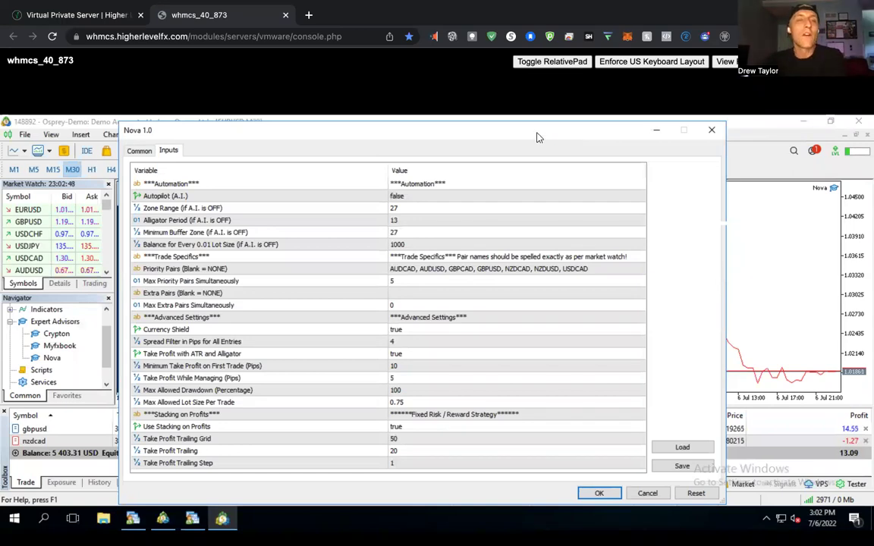
{"action": "left_click", "coordinate": [130, 149]}
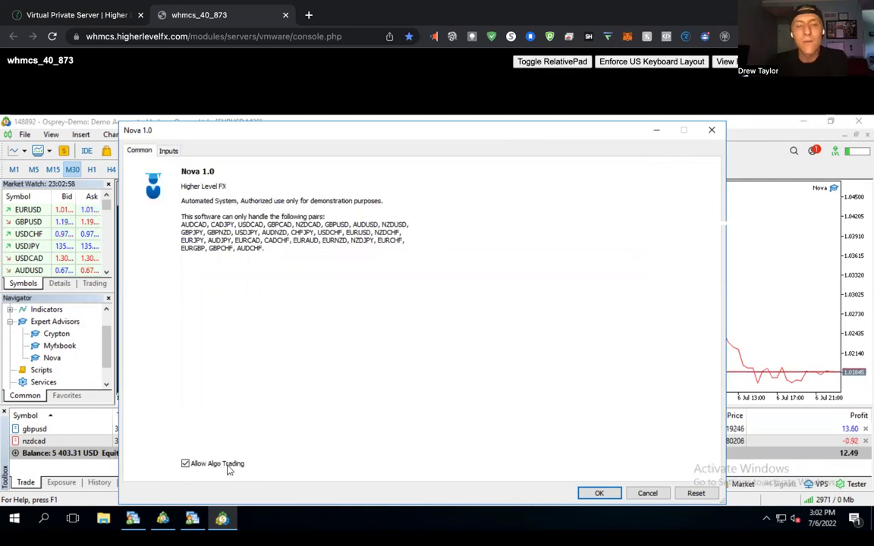
Turn on AutoTrading in MetaTrader 4, then show Nova's Inputs tab back in MetaTrader 5.
{"action": "left_click", "coordinate": [193, 522]}
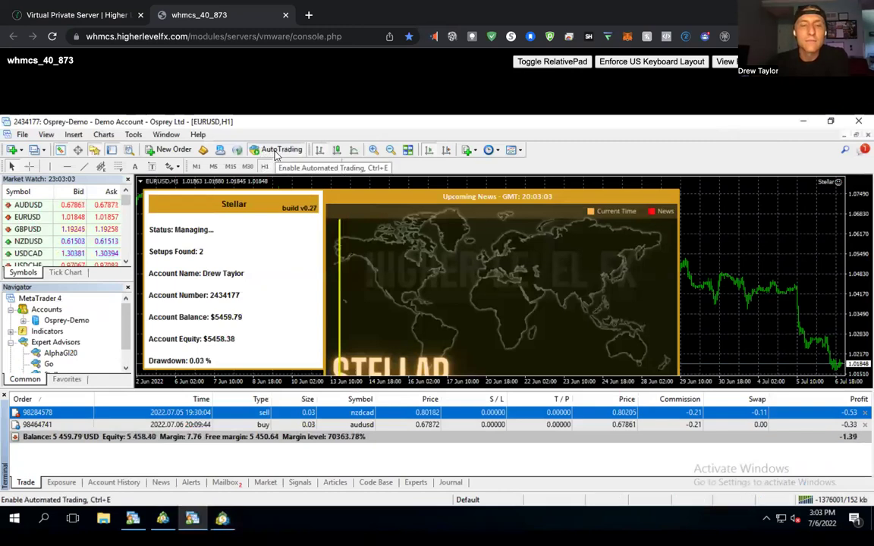
{"action": "left_click", "coordinate": [277, 152]}
{"action": "key", "text": "alt+Tab"}
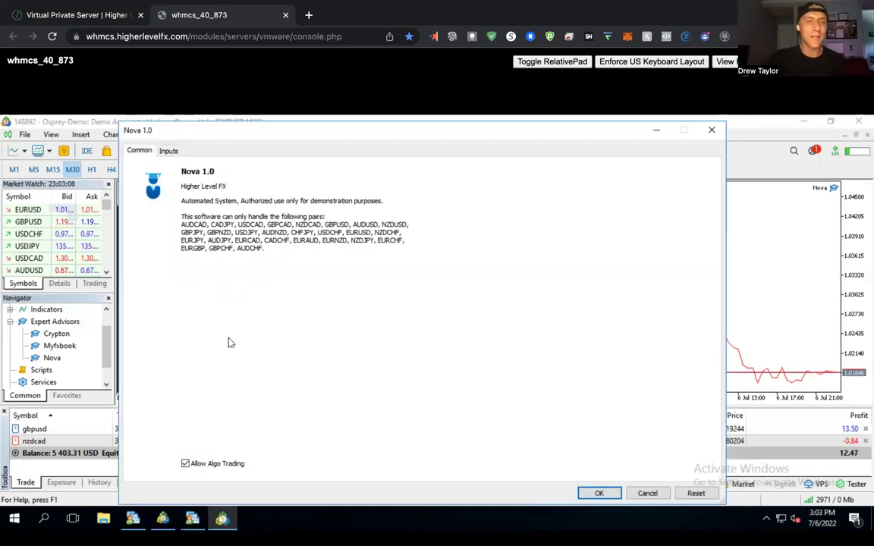
{"action": "left_click", "coordinate": [170, 151]}
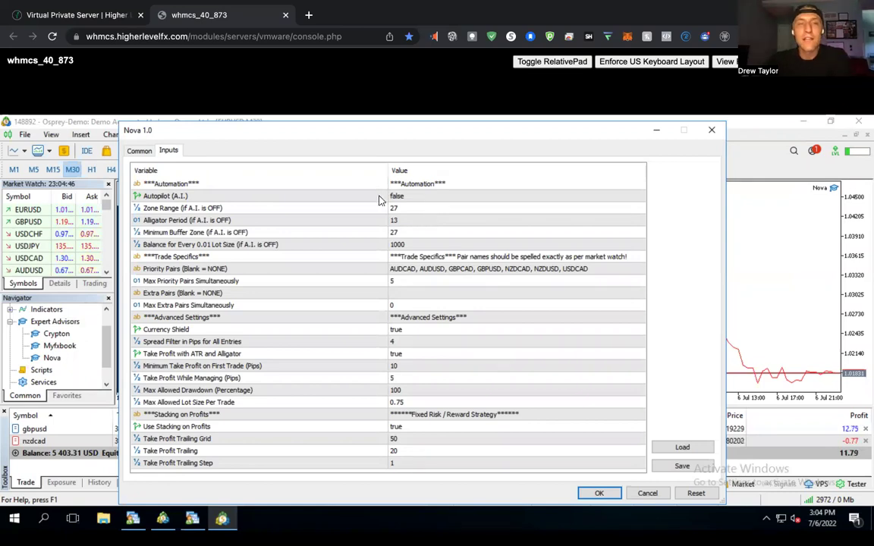
{"action": "left_click", "coordinate": [177, 198]}
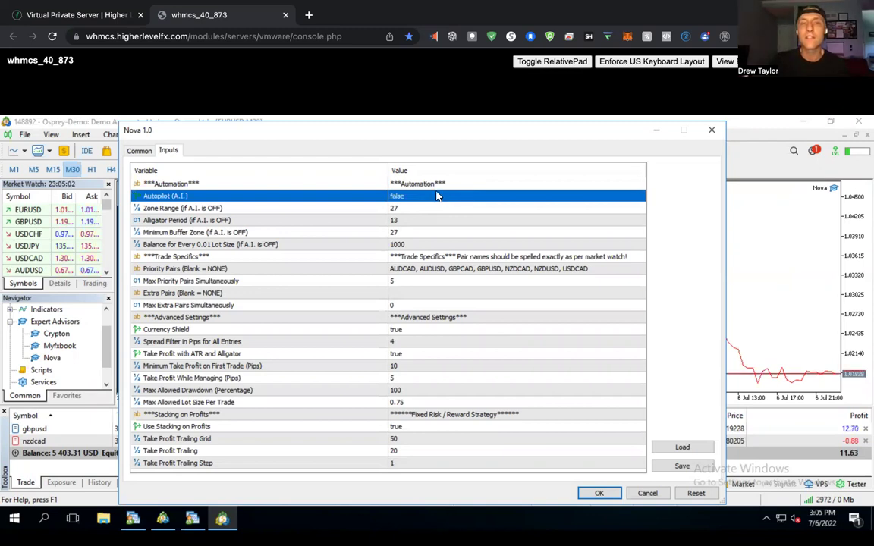
{"action": "left_click", "coordinate": [396, 196]}
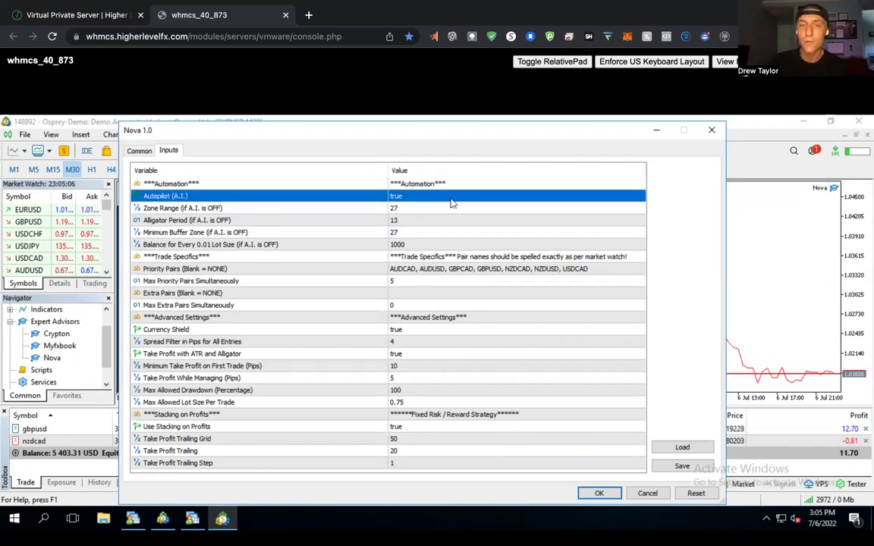
{"action": "left_click", "coordinate": [423, 198]}
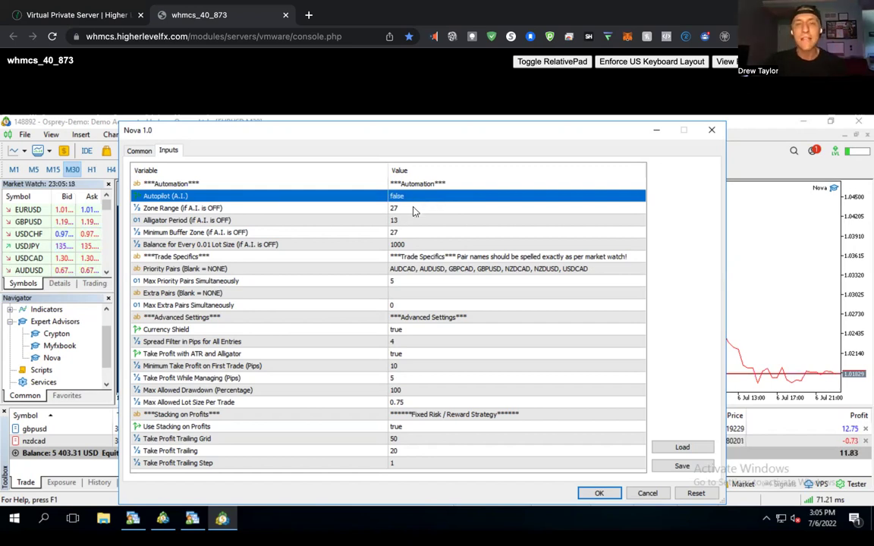
{"action": "left_click", "coordinate": [414, 209]}
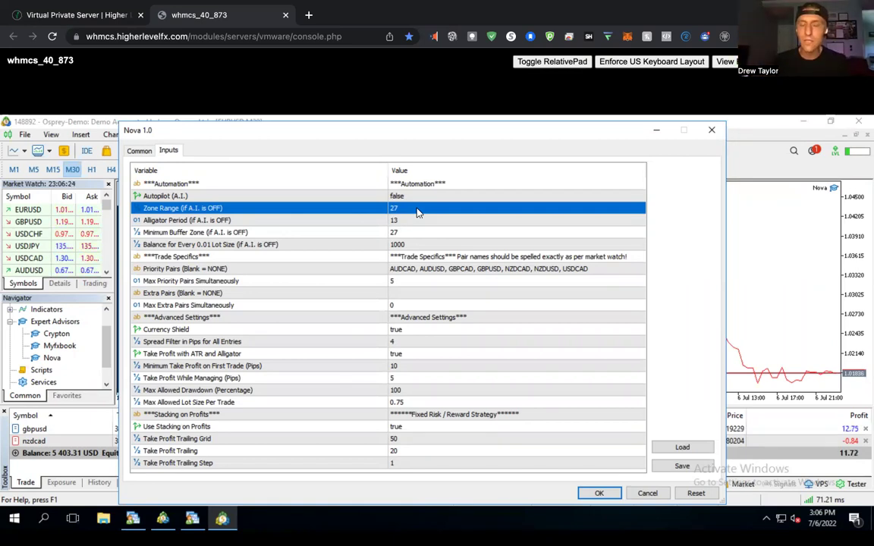
Try other Zone Range (if A.I. is OFF) values, commit 27, then select Alligator Period.
{"action": "left_click", "coordinate": [417, 208]}
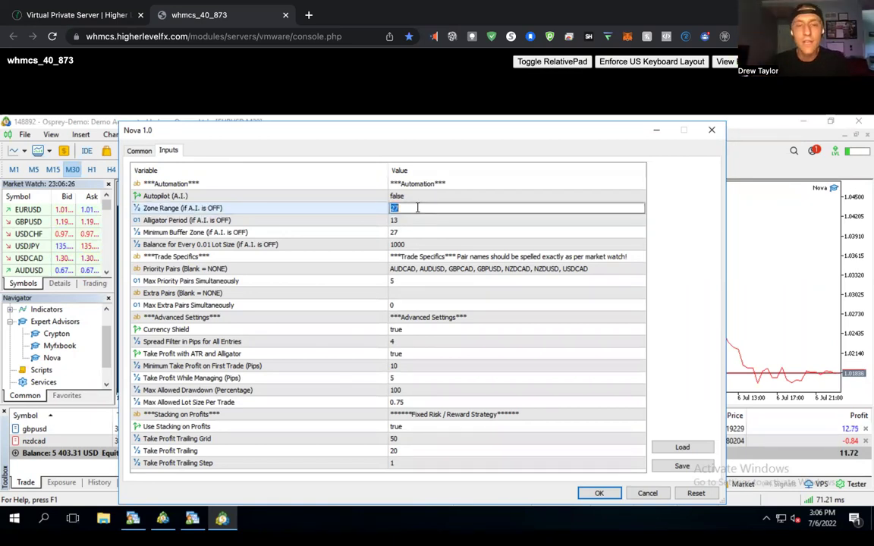
{"action": "type", "text": "509"}
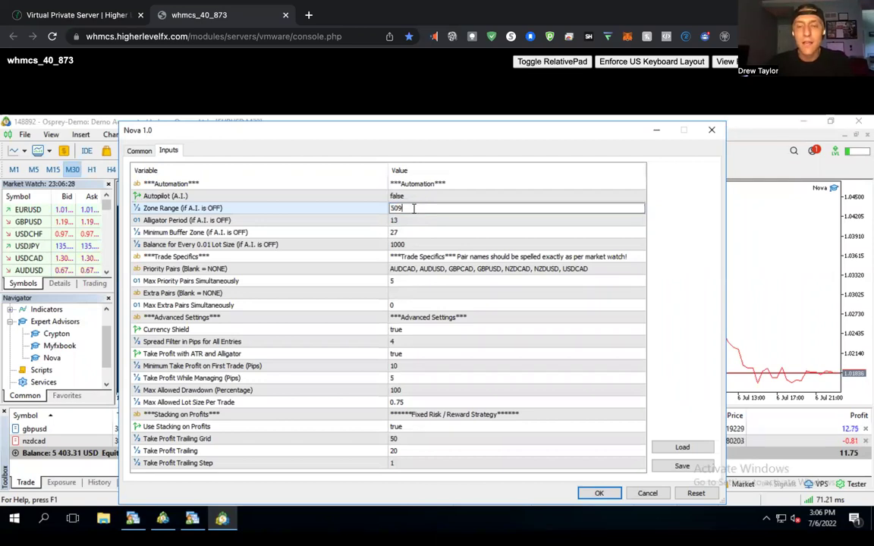
{"action": "key", "text": "BackSpace"}
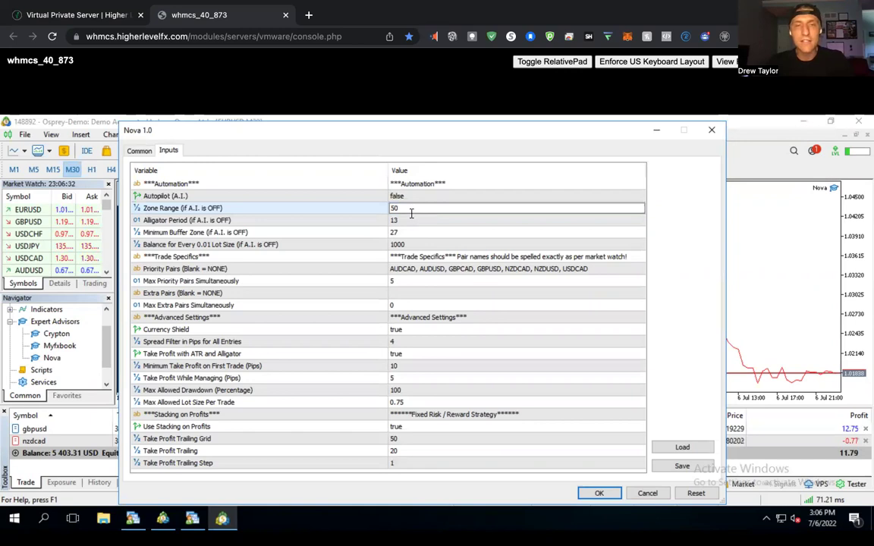
{"action": "key", "text": "BackSpace"}
{"action": "key", "text": "BackSpace"}
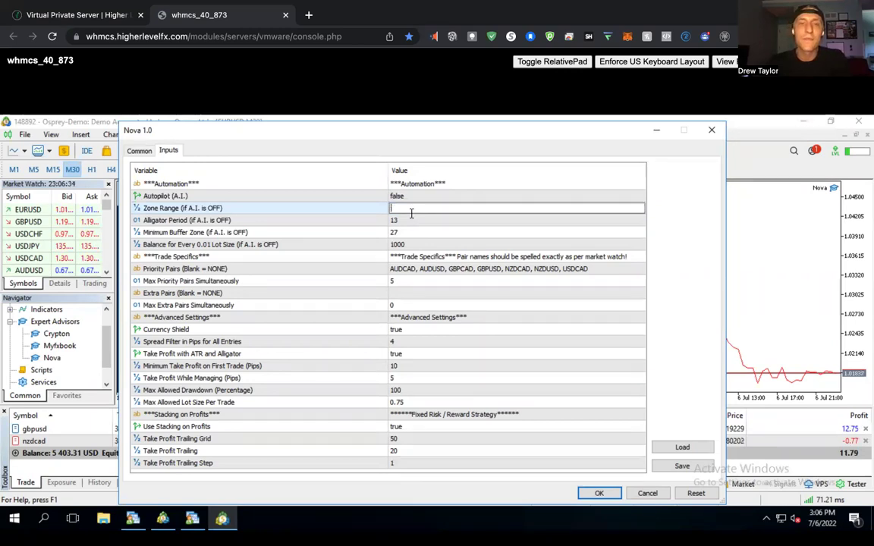
{"action": "key", "text": "ctrl+z"}
{"action": "key", "text": "BackSpace"}
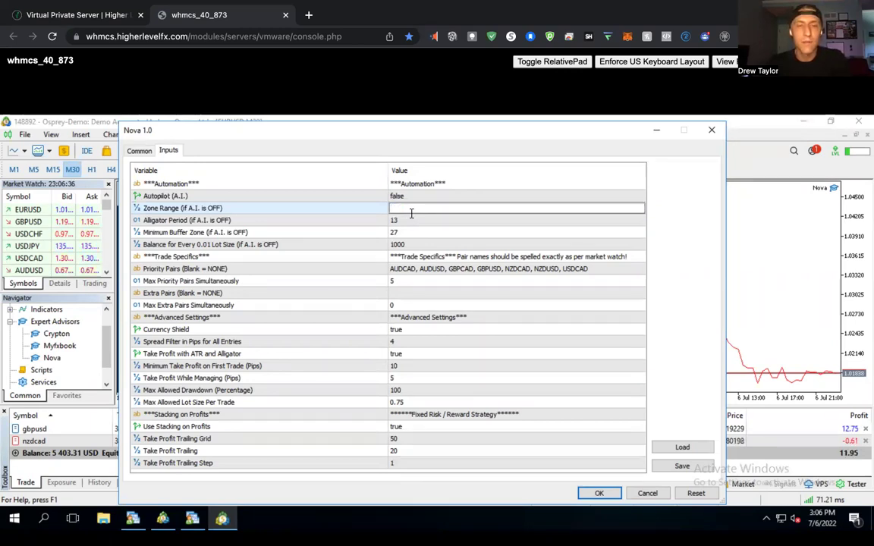
{"action": "key", "text": "ctrl+z"}
{"action": "type", "text": "2"}
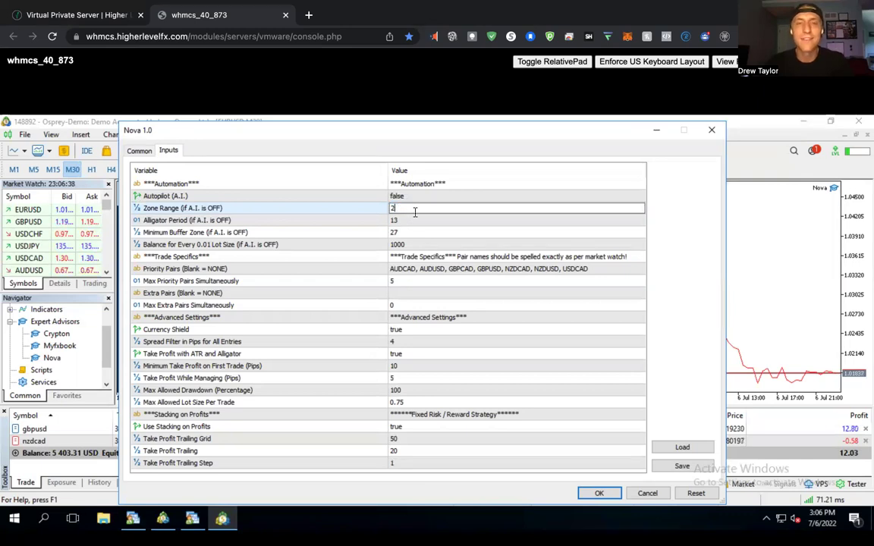
{"action": "type", "text": "7"}
{"action": "key", "text": "Return"}
{"action": "left_click", "coordinate": [417, 220]}
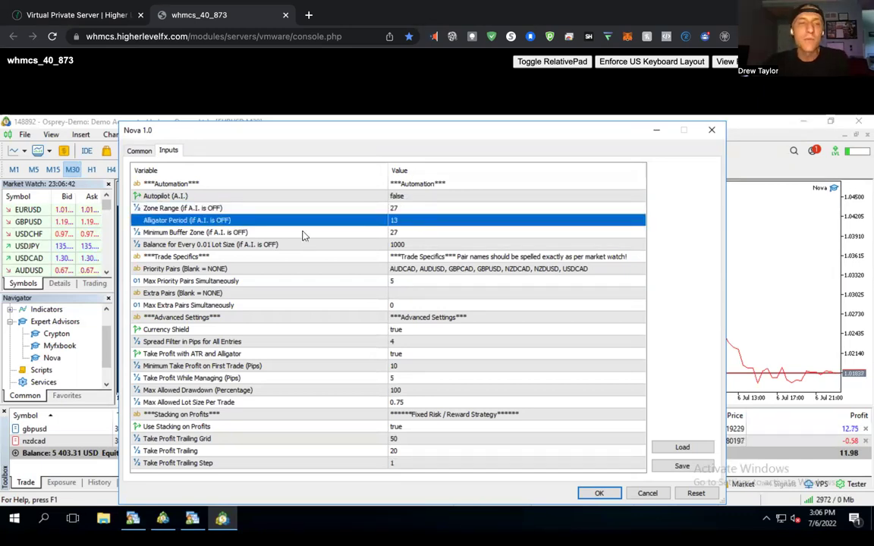
{"action": "left_click", "coordinate": [302, 236]}
{"action": "left_click", "coordinate": [392, 221]}
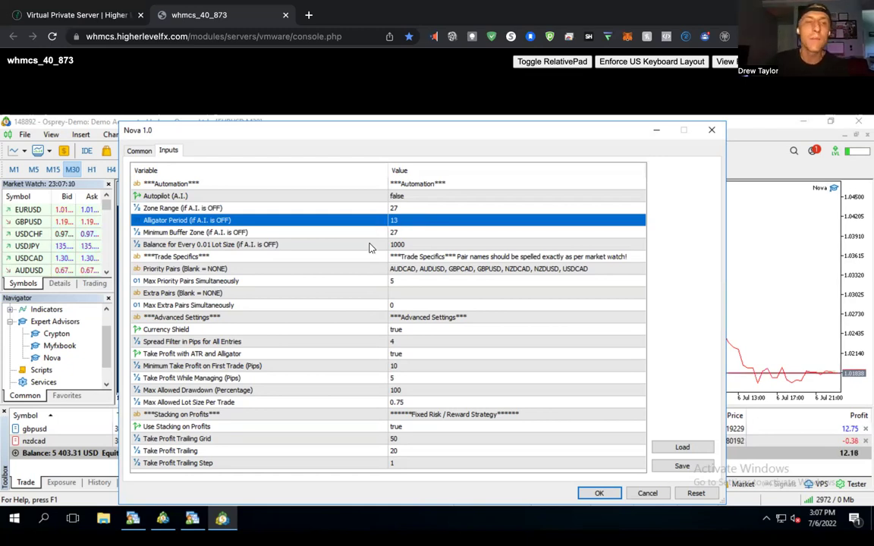
{"action": "left_click", "coordinate": [404, 236]}
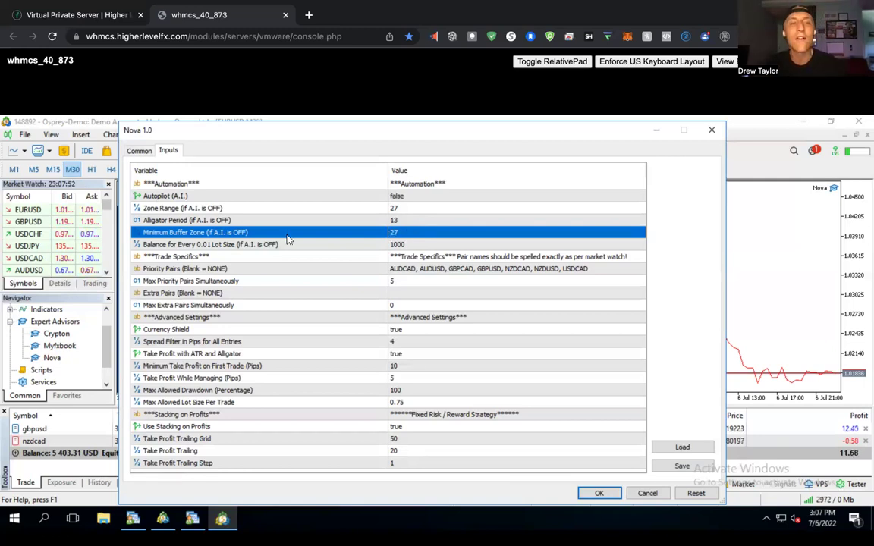
{"action": "left_click", "coordinate": [247, 246]}
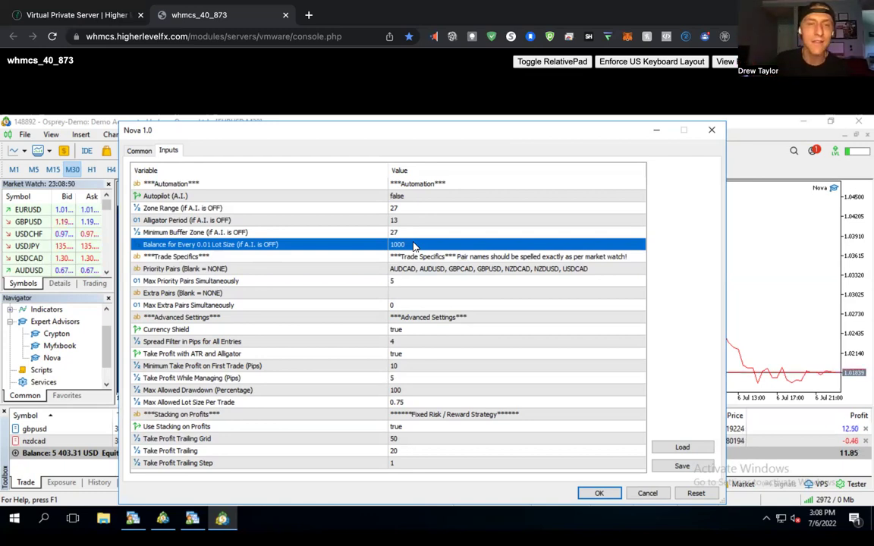
{"action": "left_click", "coordinate": [318, 271]}
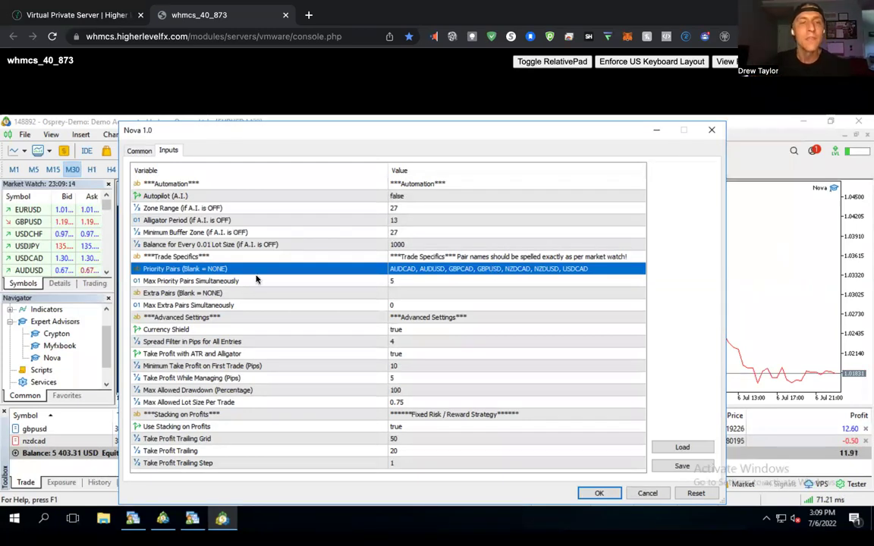
{"action": "left_click", "coordinate": [214, 284]}
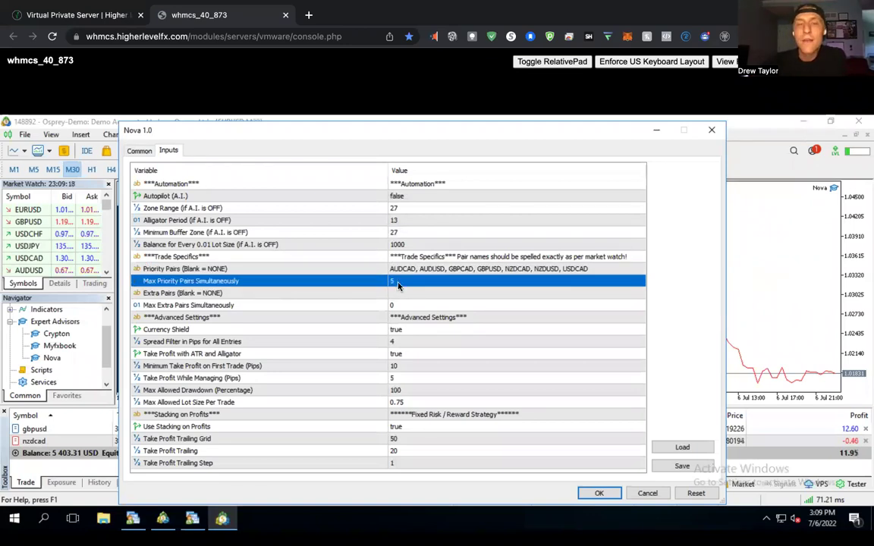
{"action": "left_click", "coordinate": [428, 270]}
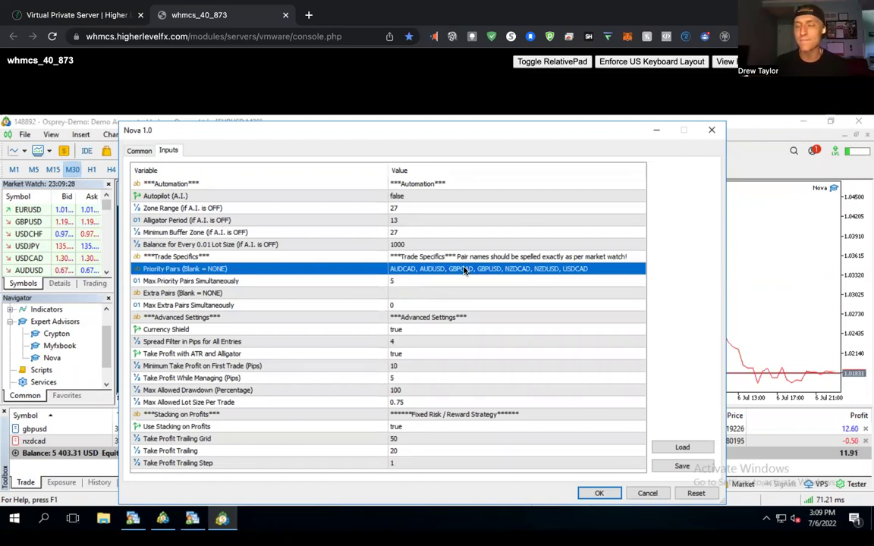
{"action": "left_click", "coordinate": [264, 297]}
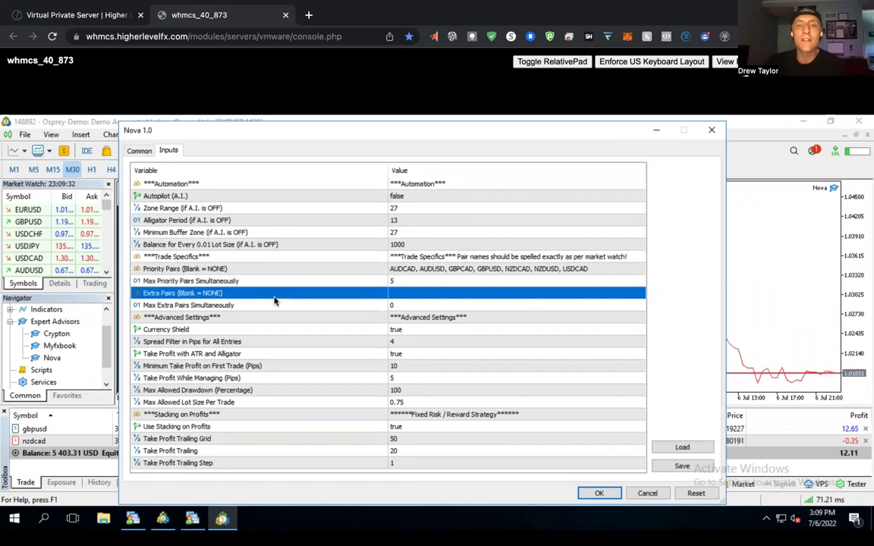
{"action": "left_click", "coordinate": [485, 270]}
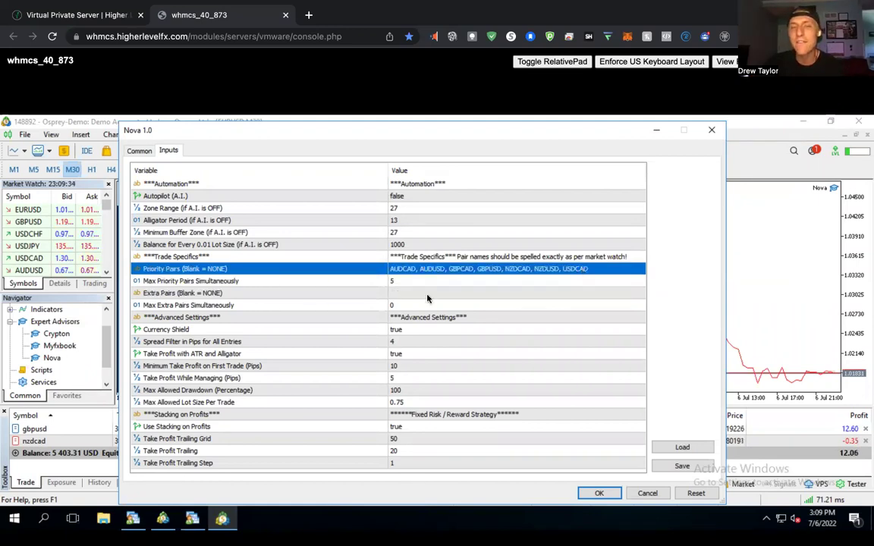
{"action": "left_click", "coordinate": [425, 297]}
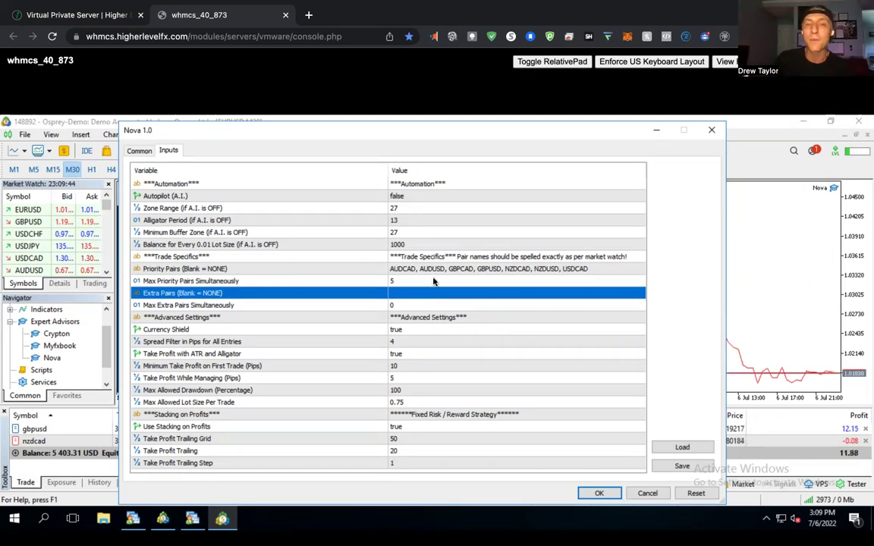
{"action": "left_click", "coordinate": [383, 269]}
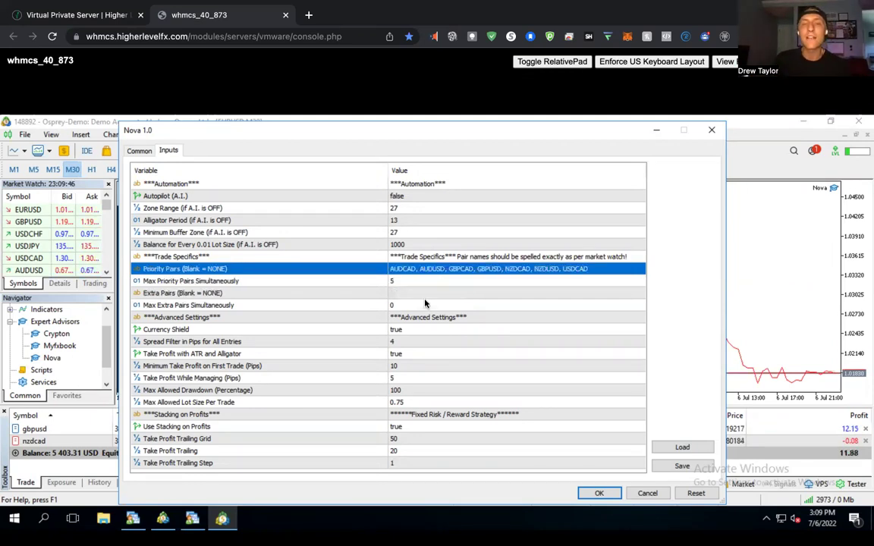
{"action": "left_click", "coordinate": [426, 294]}
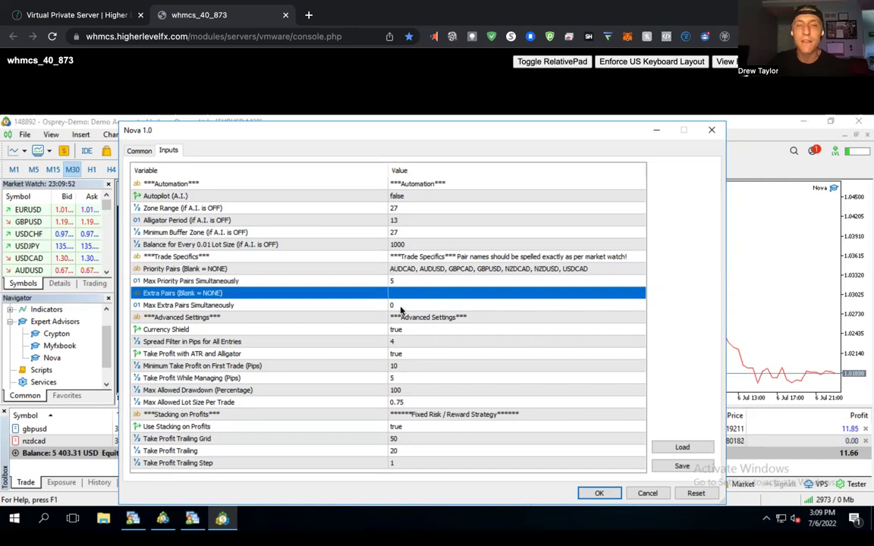
{"action": "left_click", "coordinate": [409, 307]}
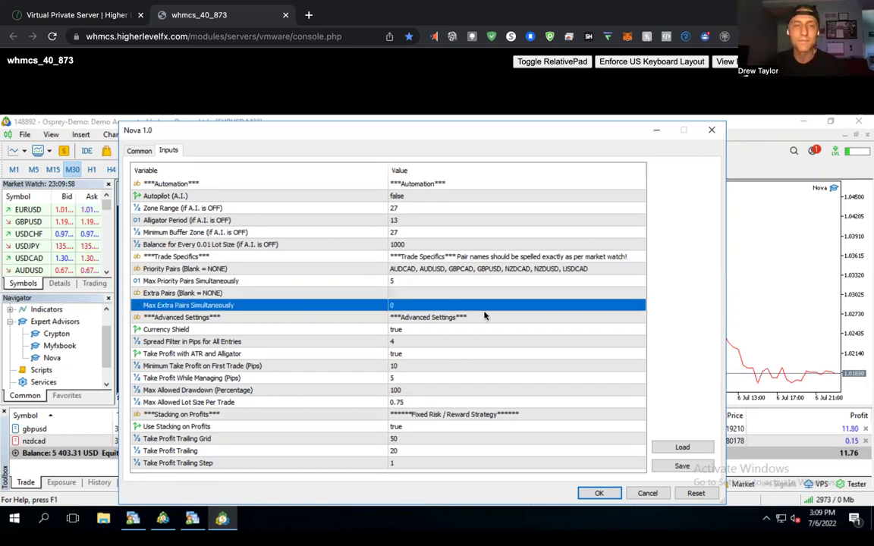
{"action": "left_click", "coordinate": [414, 333]}
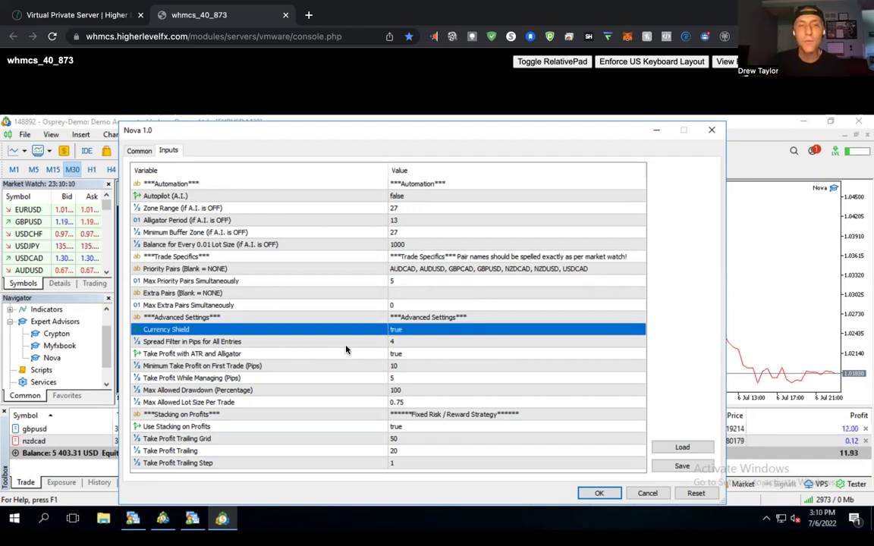
{"action": "left_click", "coordinate": [407, 345]}
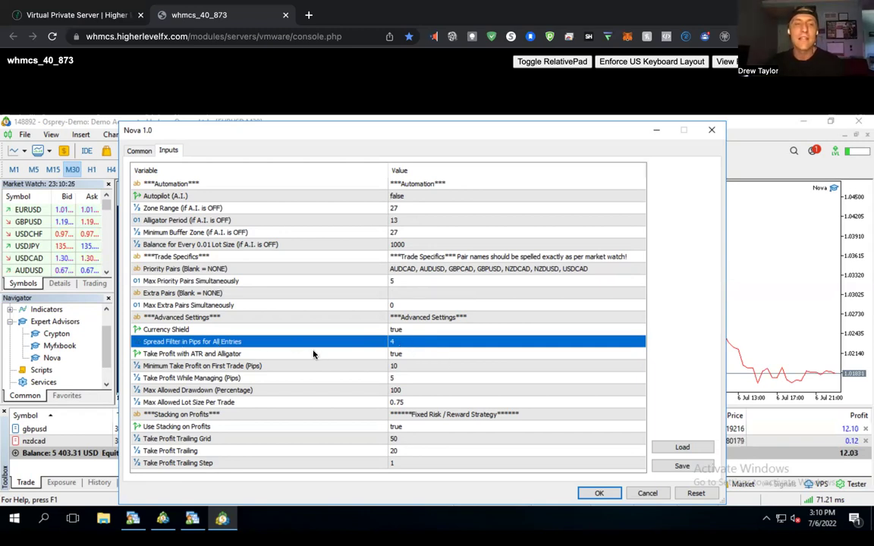
{"action": "double_click", "coordinate": [430, 346]}
{"action": "type", "text": "40"}
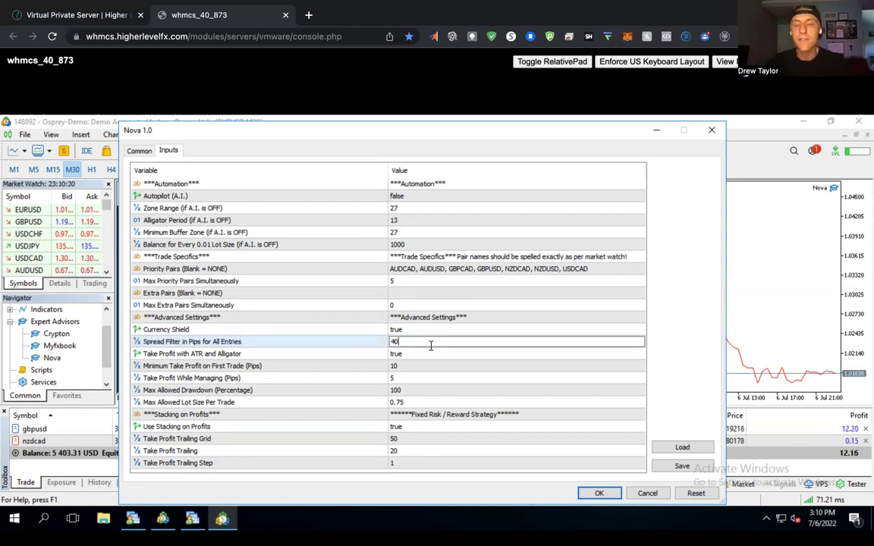
{"action": "key", "text": "BackSpace"}
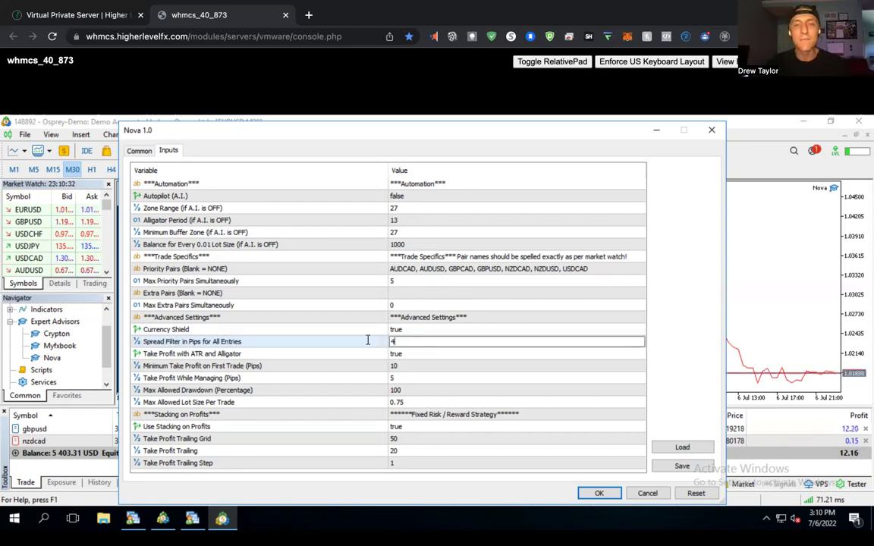
{"action": "key", "text": "Return"}
{"action": "left_click", "coordinate": [415, 357]}
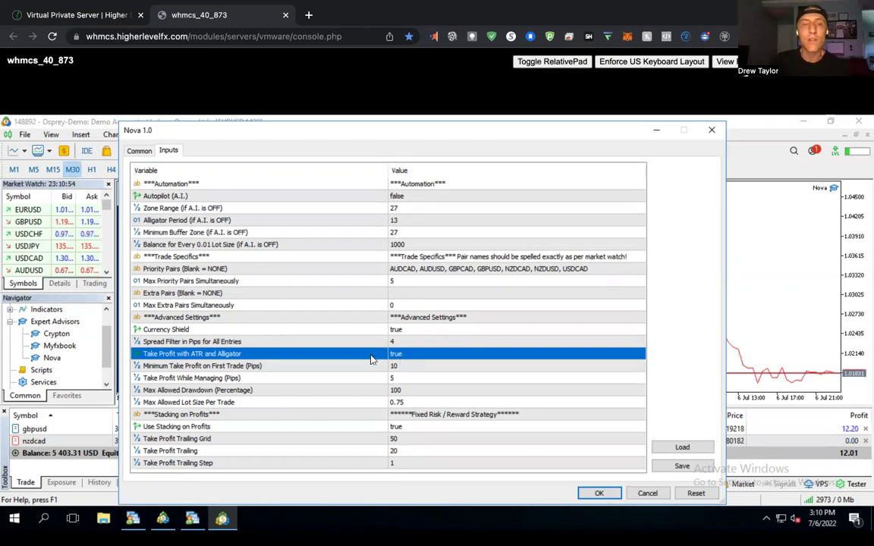
{"action": "key", "text": "Down"}
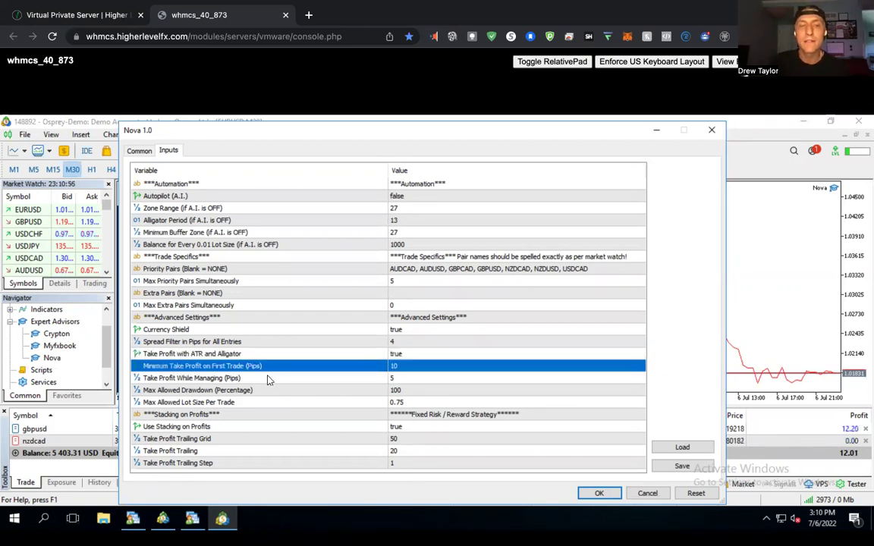
{"action": "key", "text": "Down"}
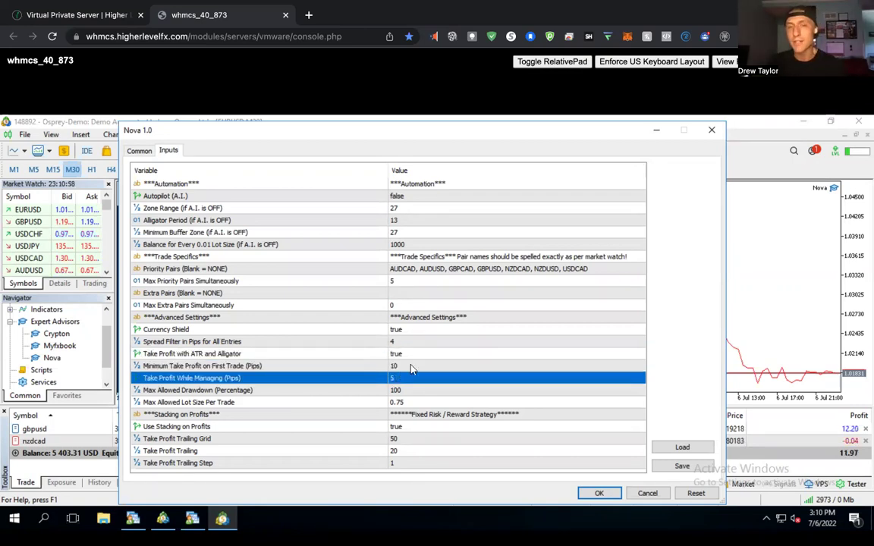
{"action": "key", "text": "Up"}
{"action": "key", "text": "Up"}
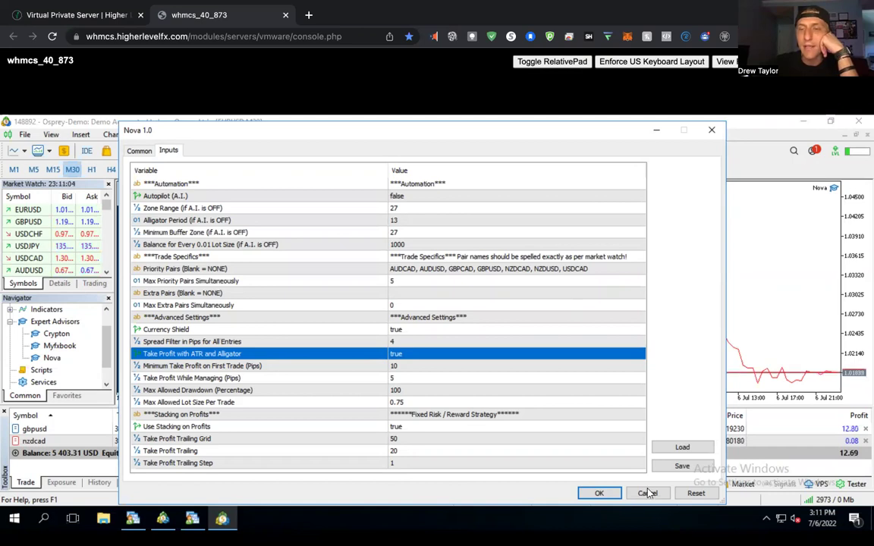
{"action": "key", "text": "Return"}
Select the open GBPUSD trade in the trade list.
{"action": "left_click", "coordinate": [334, 429]}
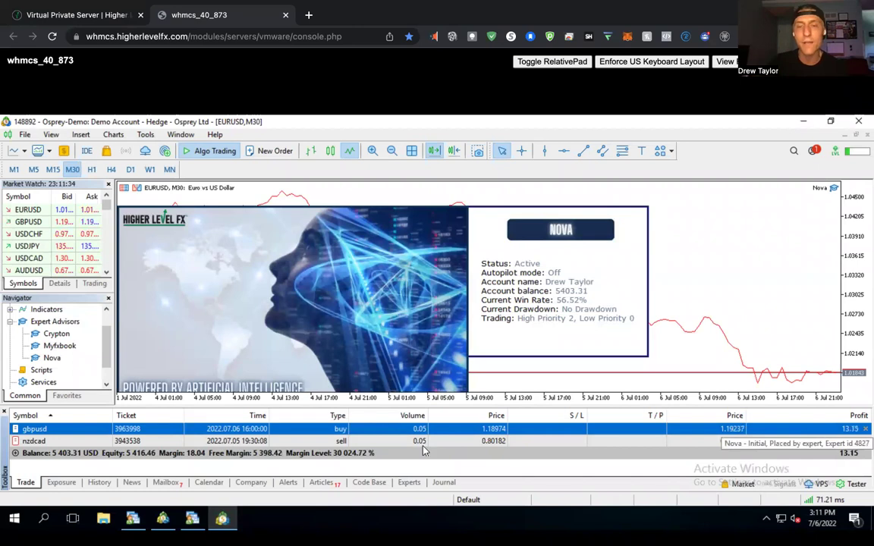
Reopen Nova's inputs and set Take Profit with ATR and Alligator to false.
{"action": "double_click", "coordinate": [834, 189]}
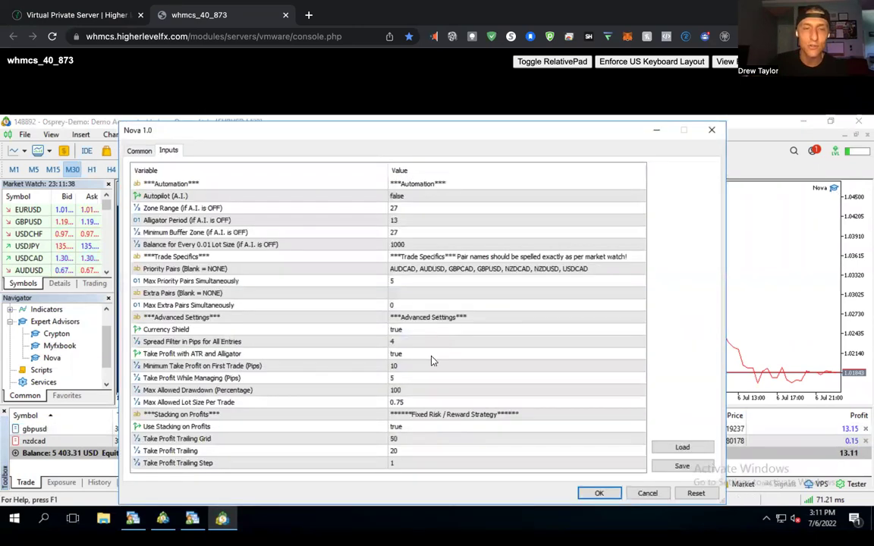
{"action": "left_click", "coordinate": [418, 356]}
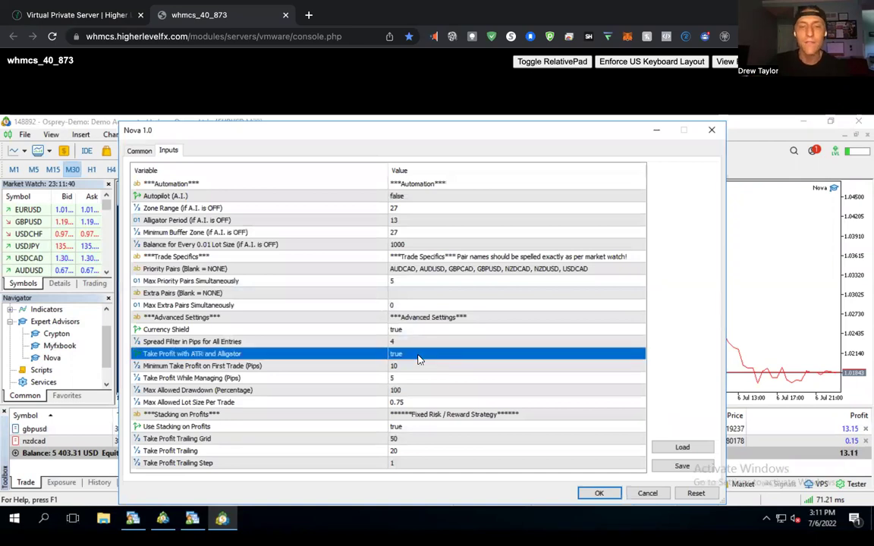
{"action": "double_click", "coordinate": [418, 357]}
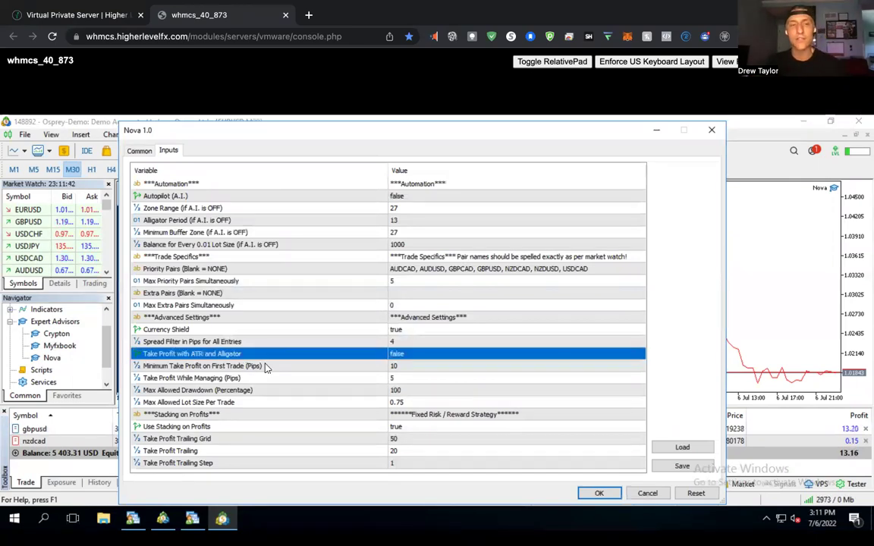
{"action": "left_click", "coordinate": [266, 367]}
{"action": "left_click", "coordinate": [346, 379]}
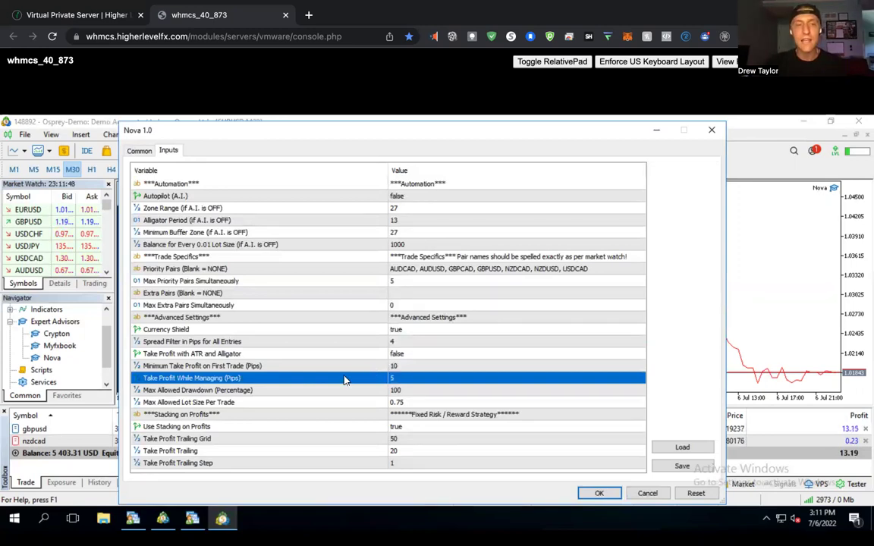
Set Minimum Take Profit on First Trade to 12 and Take Profit While Managing to 10 pips.
{"action": "left_click", "coordinate": [425, 366]}
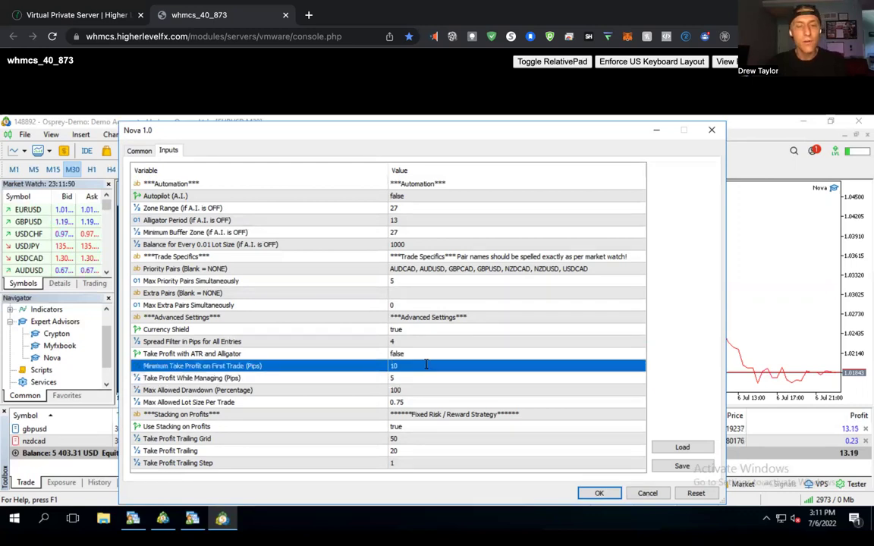
{"action": "left_click", "coordinate": [425, 366]}
{"action": "type", "text": "12"}
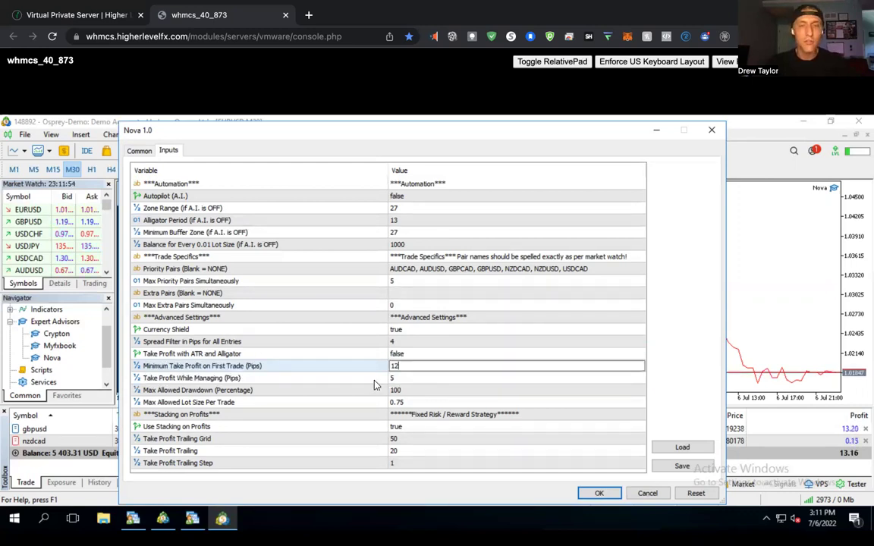
{"action": "left_click", "coordinate": [406, 382]}
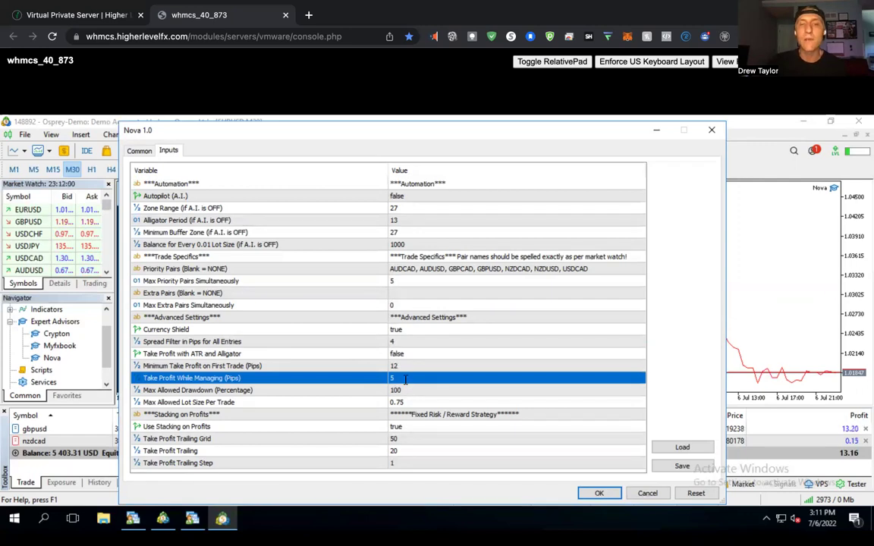
{"action": "left_click", "coordinate": [406, 379]}
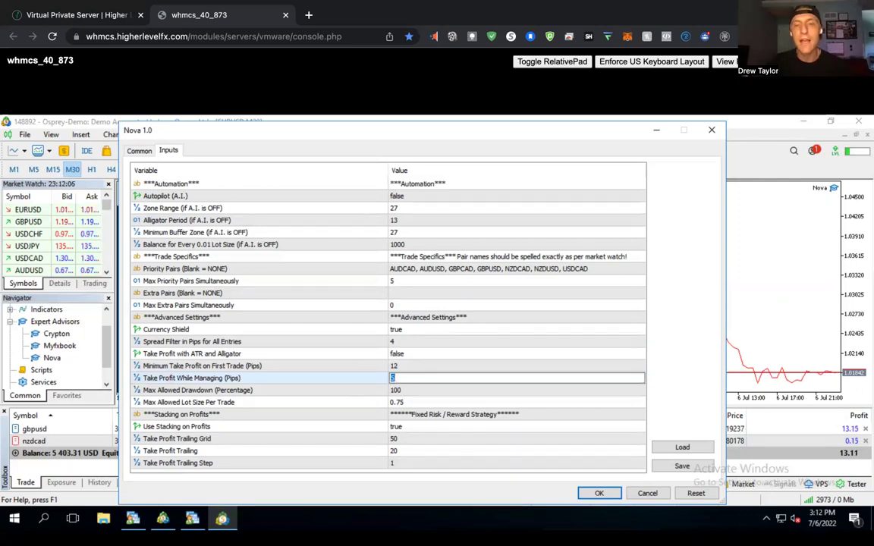
{"action": "type", "text": "10"}
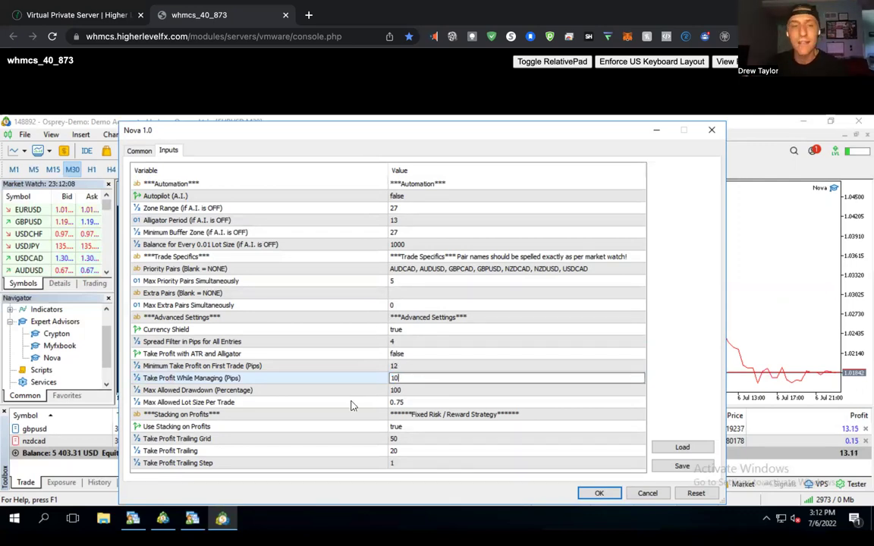
{"action": "left_click", "coordinate": [397, 394]}
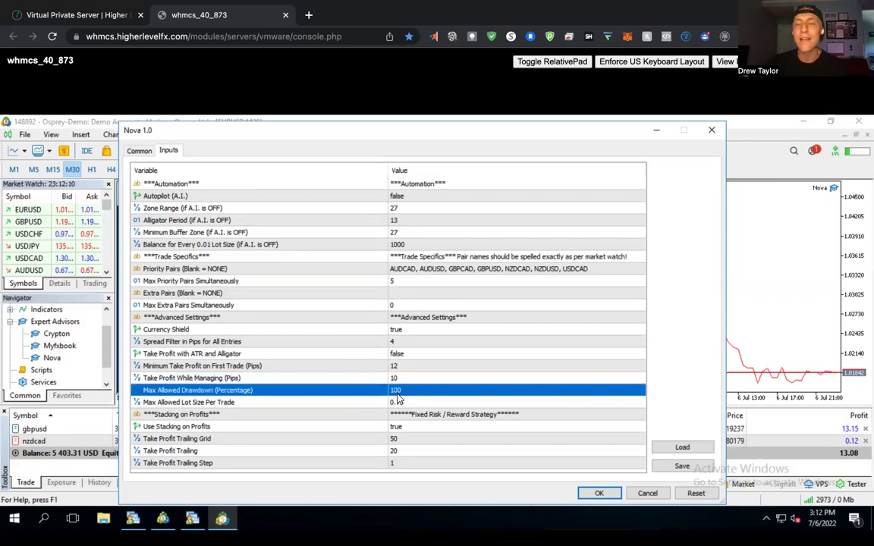
Enable Take Profit with ATR and Alligator, and restore Max Allowed Drawdown to 100 after trying 20.
{"action": "double_click", "coordinate": [418, 356]}
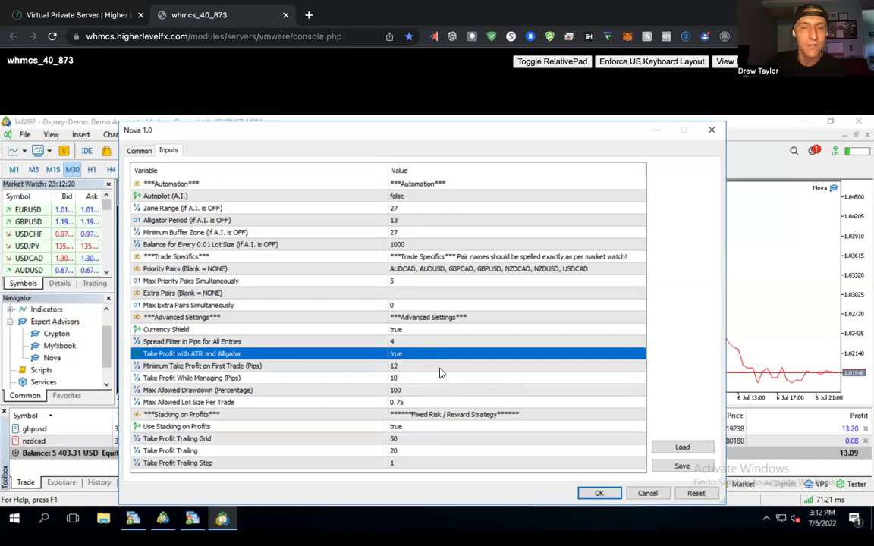
{"action": "left_click", "coordinate": [351, 394]}
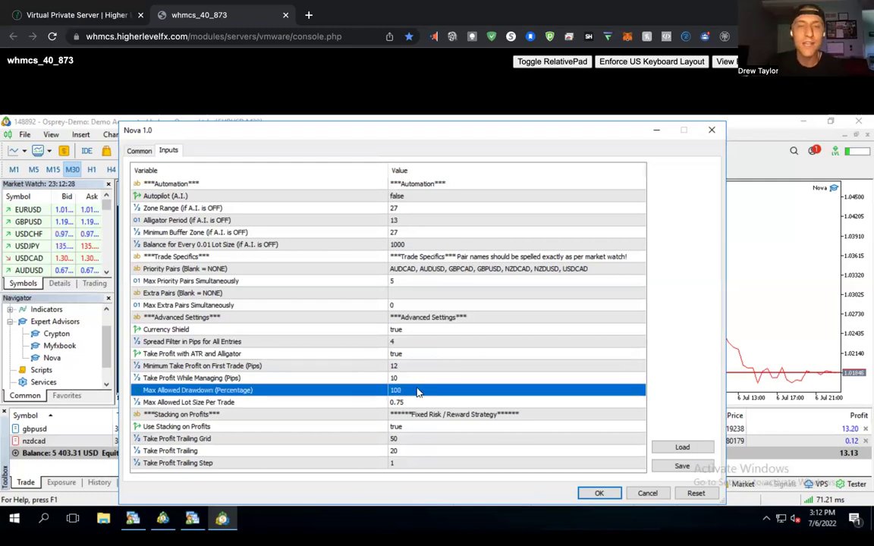
{"action": "double_click", "coordinate": [416, 390]}
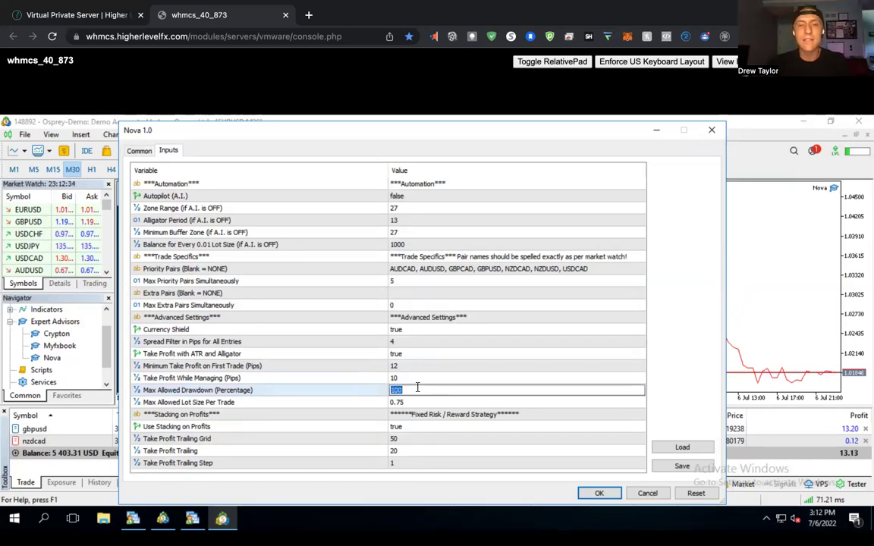
{"action": "type", "text": "20"}
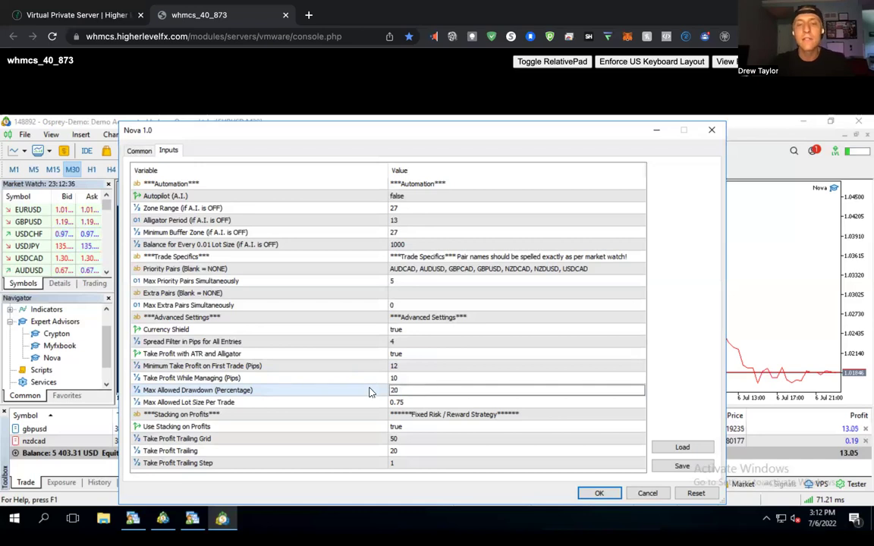
{"action": "key", "text": "Return"}
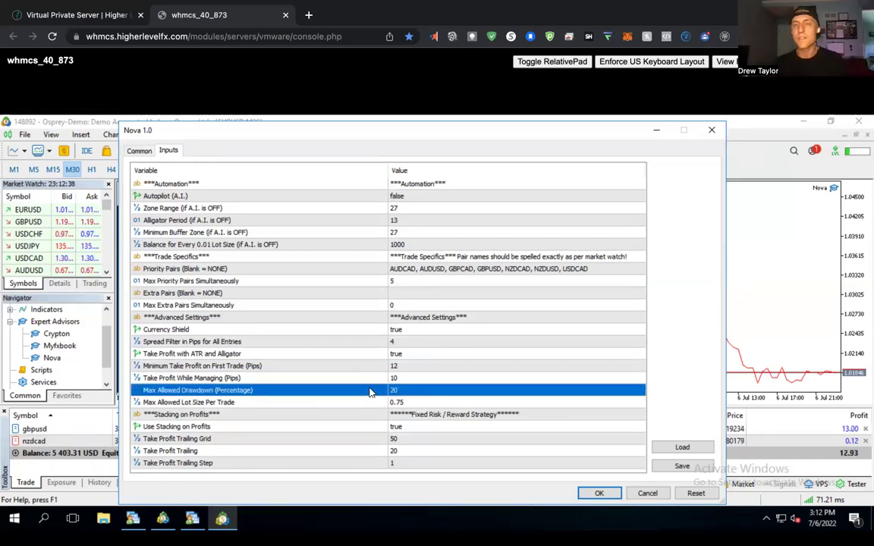
{"action": "left_click", "coordinate": [417, 391]}
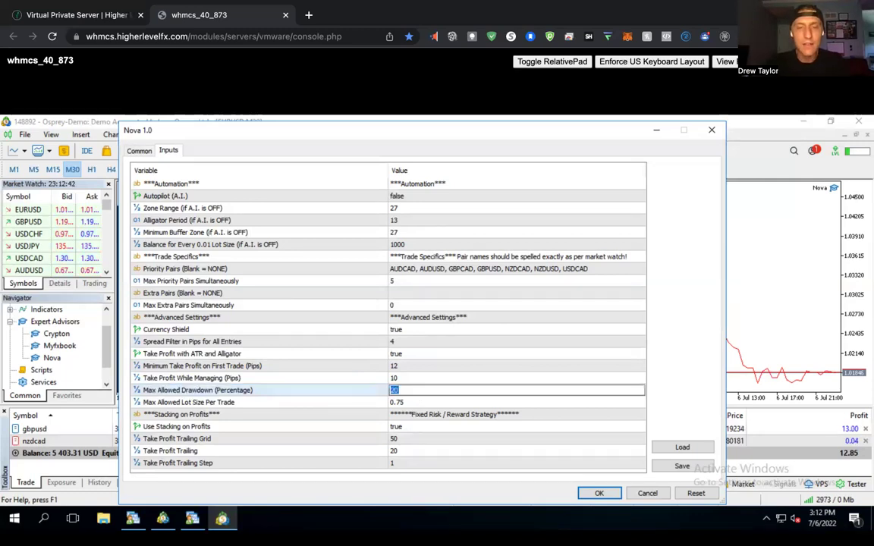
{"action": "type", "text": "100"}
{"action": "left_click", "coordinate": [373, 367]}
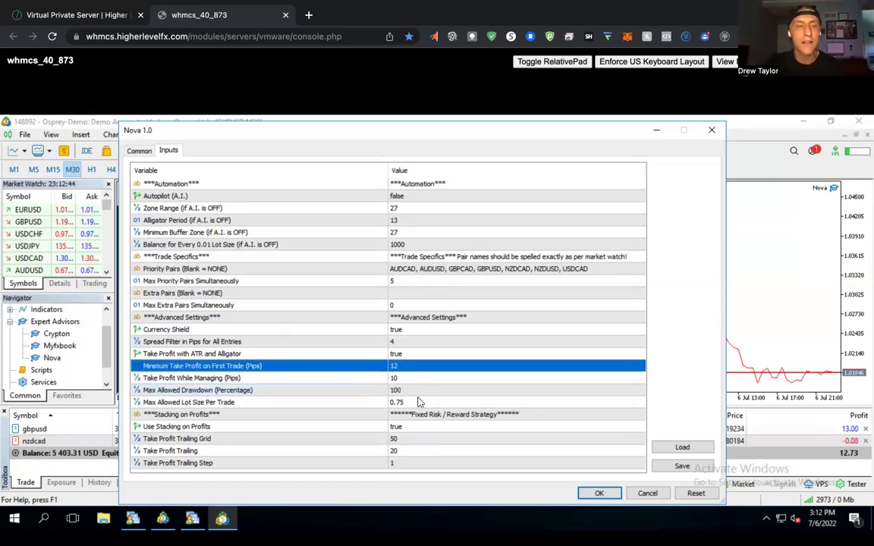
{"action": "left_click", "coordinate": [388, 405]}
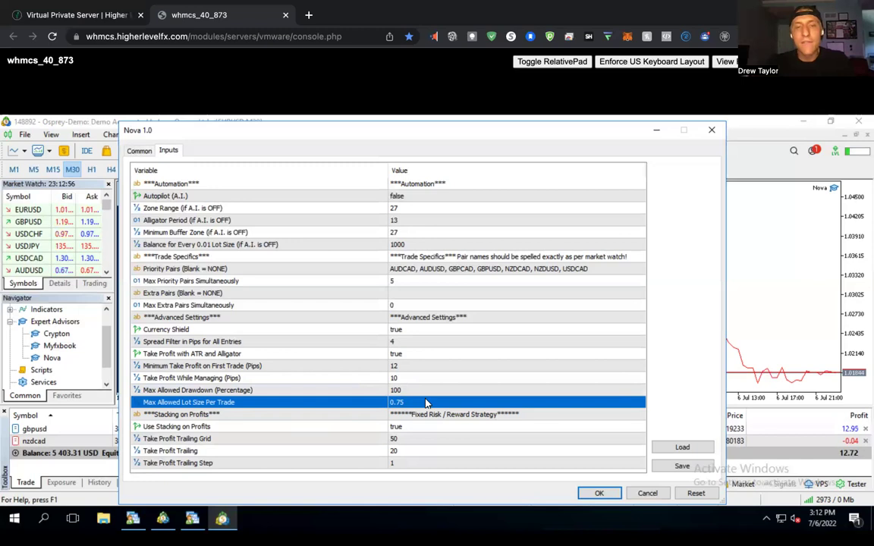
{"action": "key", "text": "super+space"}
{"action": "type", "text": "5000"}
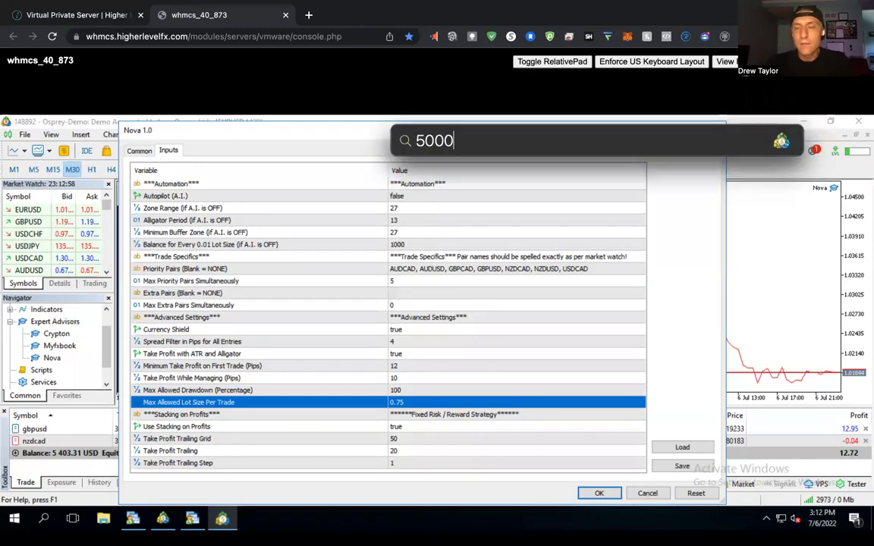
{"action": "type", "text": "/"}
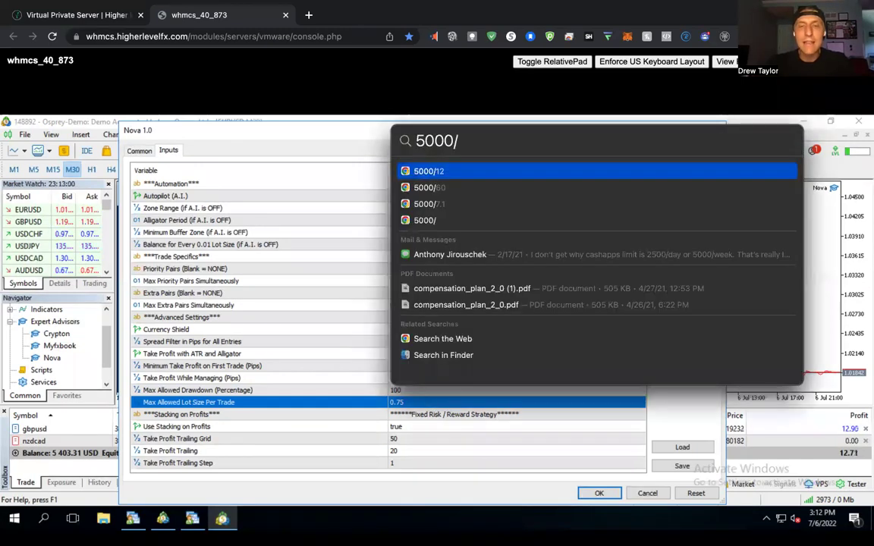
{"action": "type", "text": "10000"}
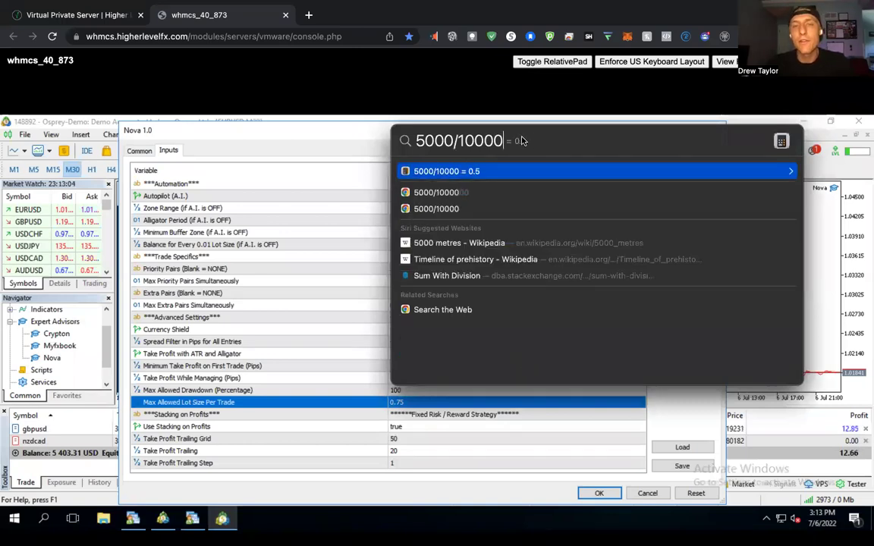
{"action": "key", "text": "Escape"}
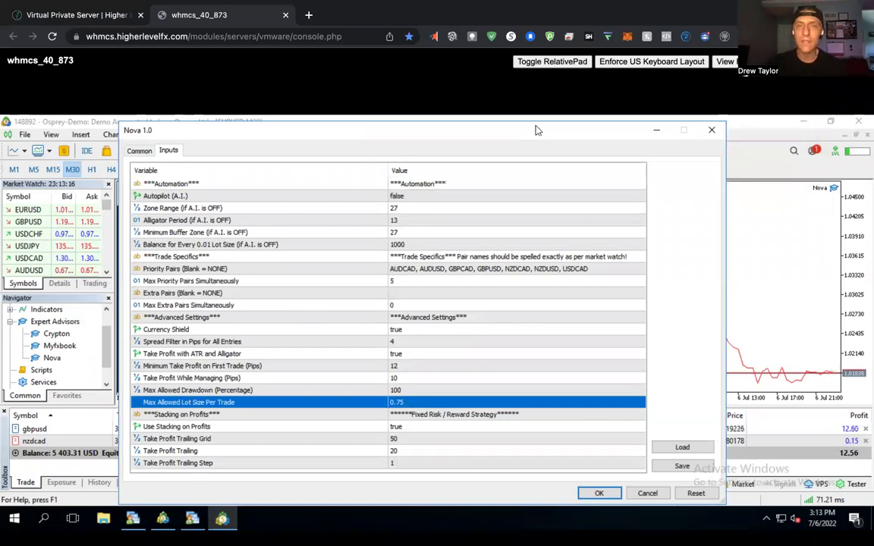
Check Use Stacking on Profits and the Take Profit Trailing rows, then close Nova's settings.
{"action": "left_click_drag", "start_coordinate": [533, 140], "coordinate": [535, 132]}
{"action": "left_click", "coordinate": [430, 352]}
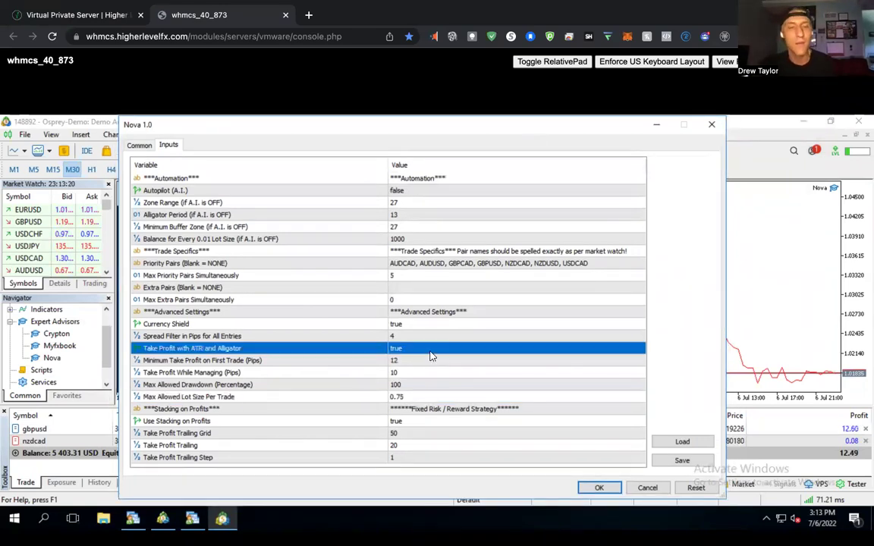
{"action": "left_click", "coordinate": [416, 422]}
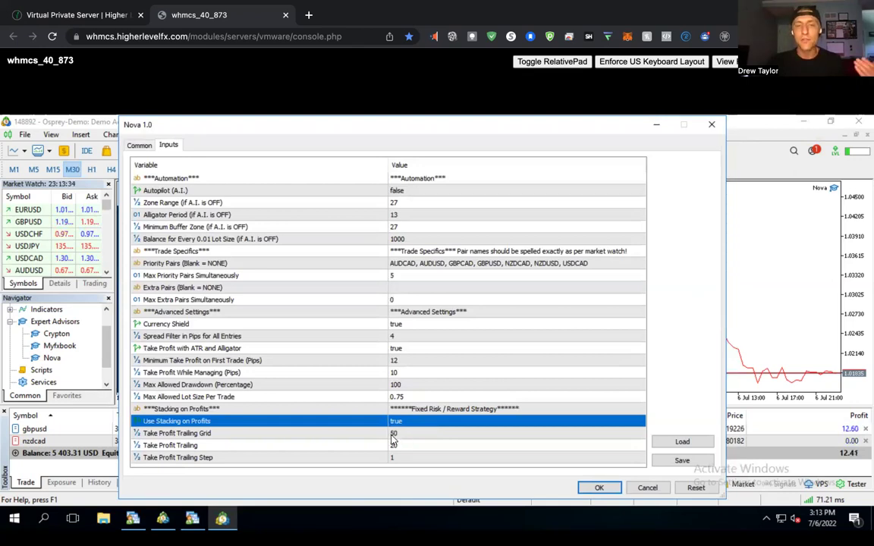
{"action": "left_click", "coordinate": [396, 435]}
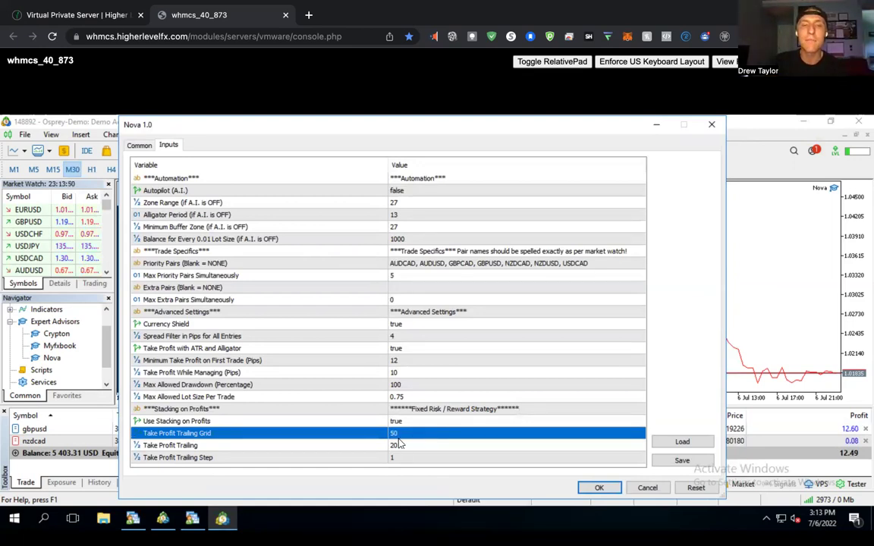
{"action": "left_click", "coordinate": [402, 446]}
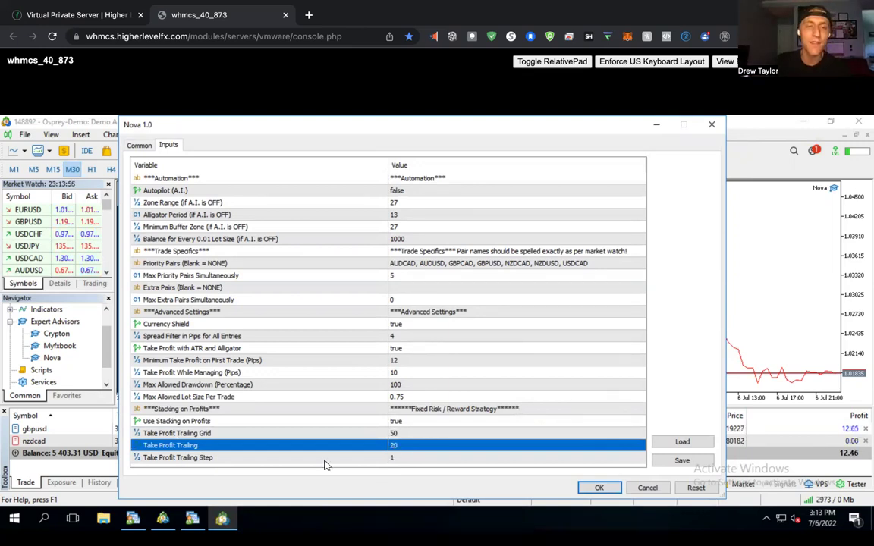
{"action": "left_click", "coordinate": [401, 458]}
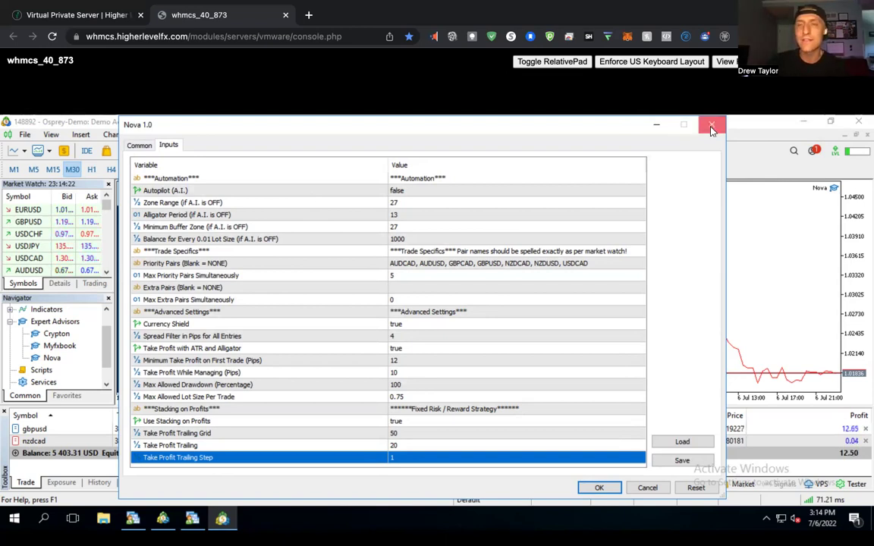
{"action": "key", "text": "Return"}
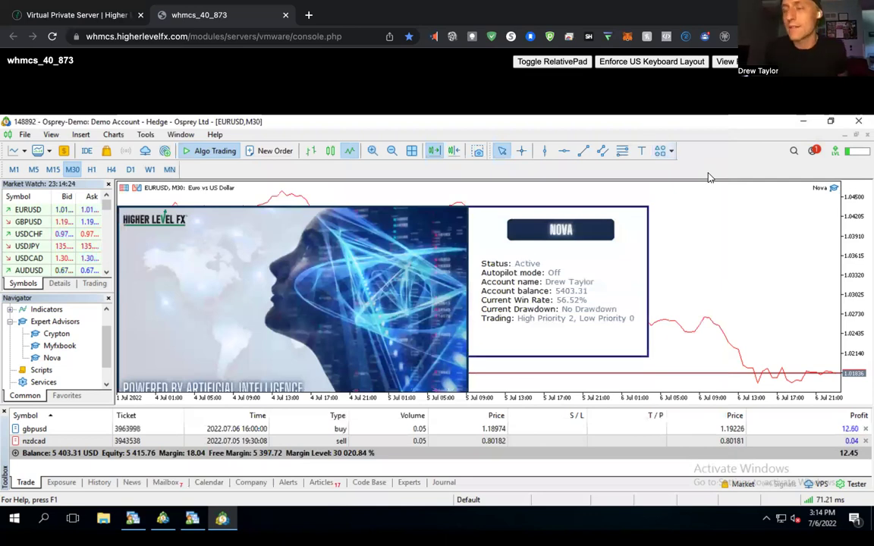
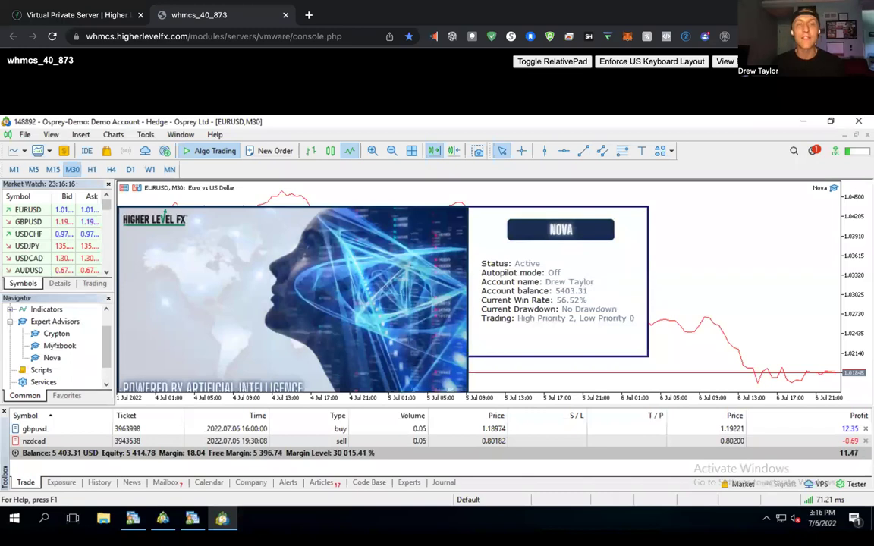
Browse the member site's software and tutorials page.
{"action": "left_click", "coordinate": [103, 19]}
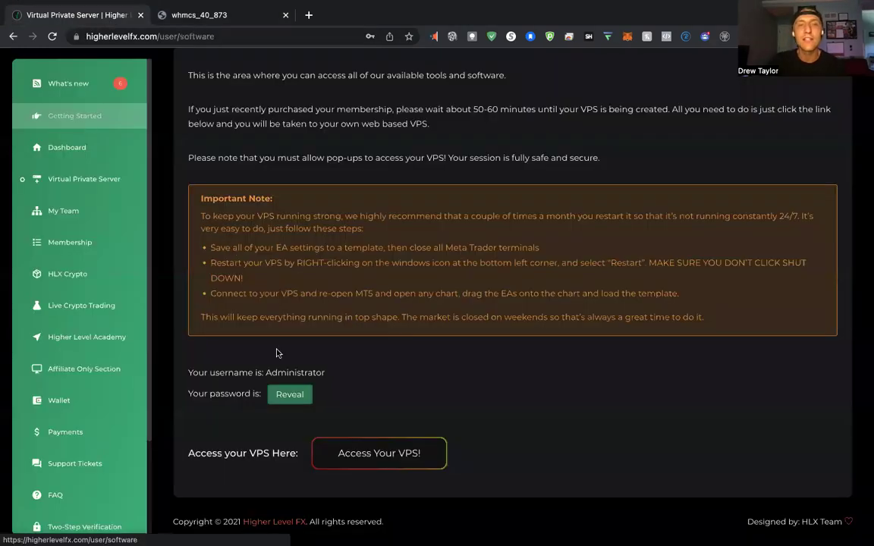
{"action": "scroll", "coordinate": [277, 353], "scroll_direction": "down", "scroll_amount": 2}
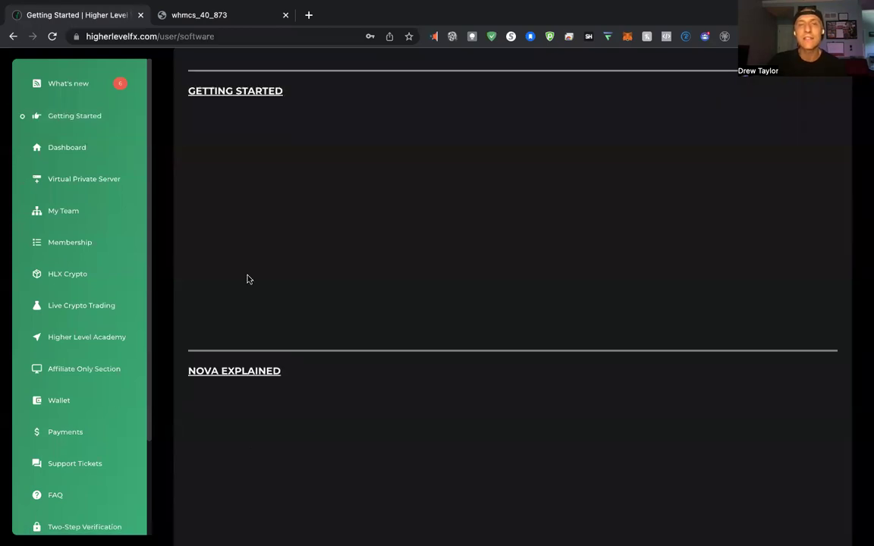
{"action": "scroll", "coordinate": [242, 281], "scroll_direction": "up", "scroll_amount": 1}
{"action": "scroll", "coordinate": [252, 228], "scroll_direction": "up", "scroll_amount": 1}
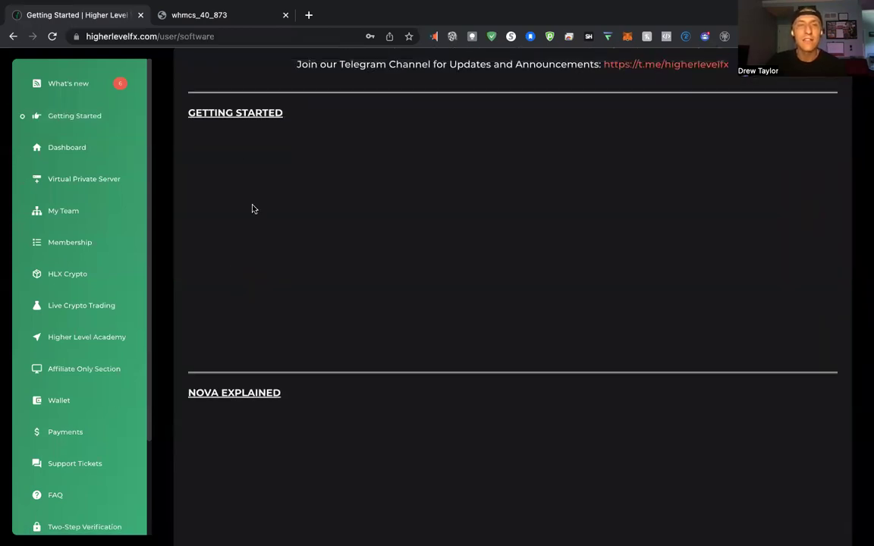
{"action": "scroll", "coordinate": [206, 160], "scroll_direction": "up", "scroll_amount": 1}
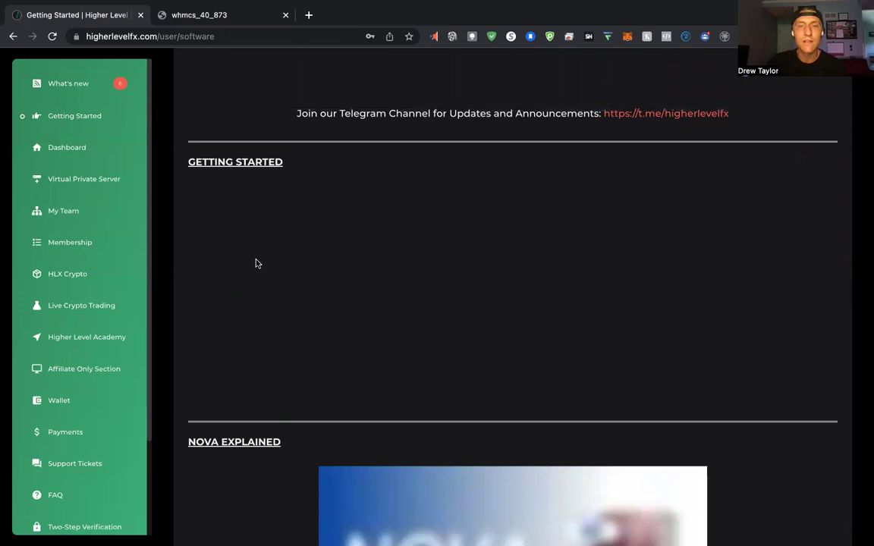
{"action": "scroll", "coordinate": [255, 263], "scroll_direction": "down", "scroll_amount": 2}
{"action": "scroll", "coordinate": [451, 322], "scroll_direction": "up", "scroll_amount": 1}
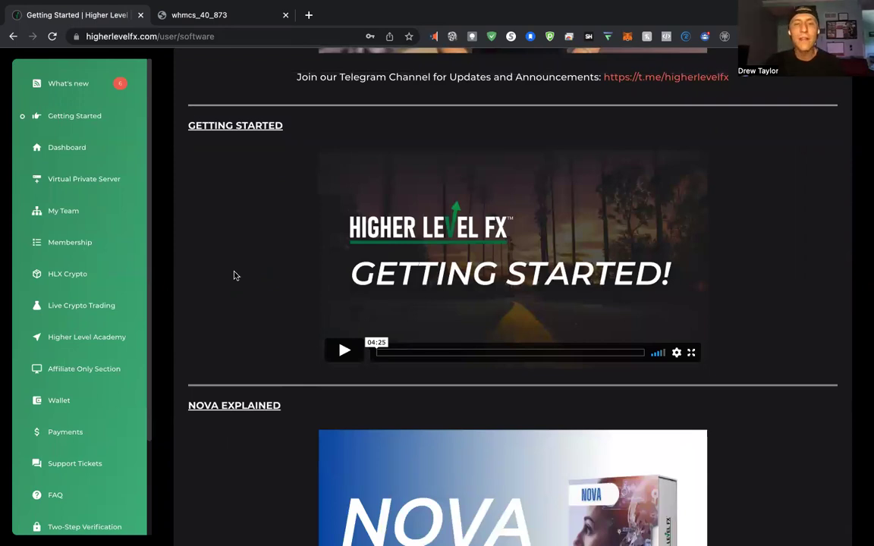
{"action": "scroll", "coordinate": [235, 275], "scroll_direction": "down", "scroll_amount": 4}
{"action": "scroll", "coordinate": [235, 275], "scroll_direction": "down", "scroll_amount": 4}
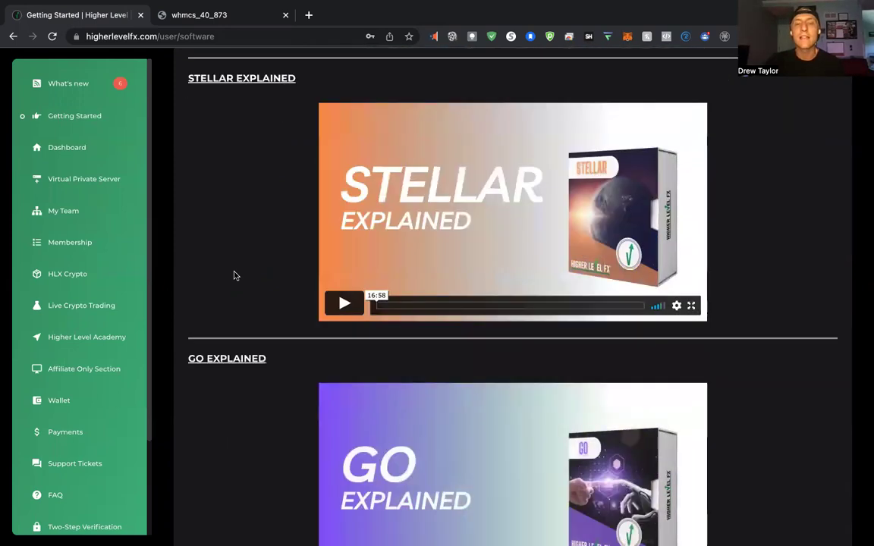
{"action": "scroll", "coordinate": [234, 275], "scroll_direction": "down", "scroll_amount": 2}
{"action": "scroll", "coordinate": [235, 275], "scroll_direction": "up", "scroll_amount": 4}
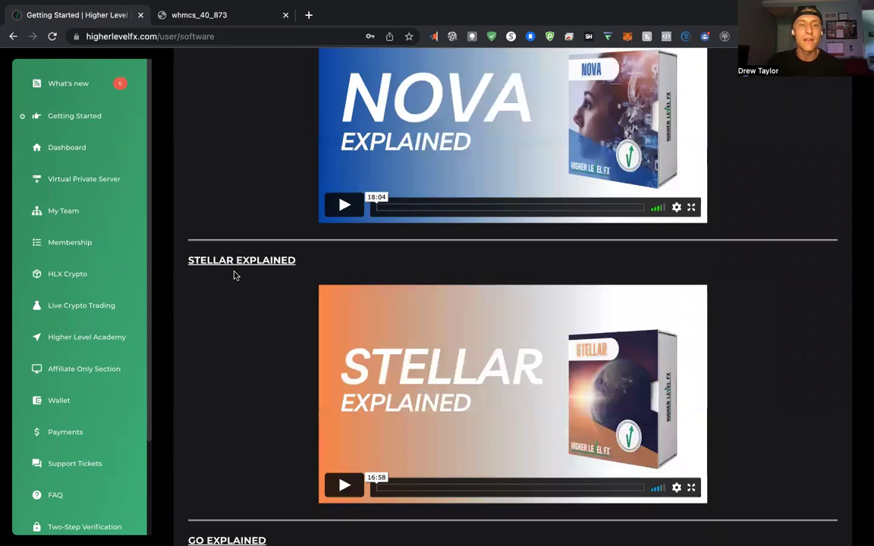
{"action": "scroll", "coordinate": [234, 228], "scroll_direction": "up", "scroll_amount": 1}
{"action": "scroll", "coordinate": [235, 209], "scroll_direction": "down", "scroll_amount": 1}
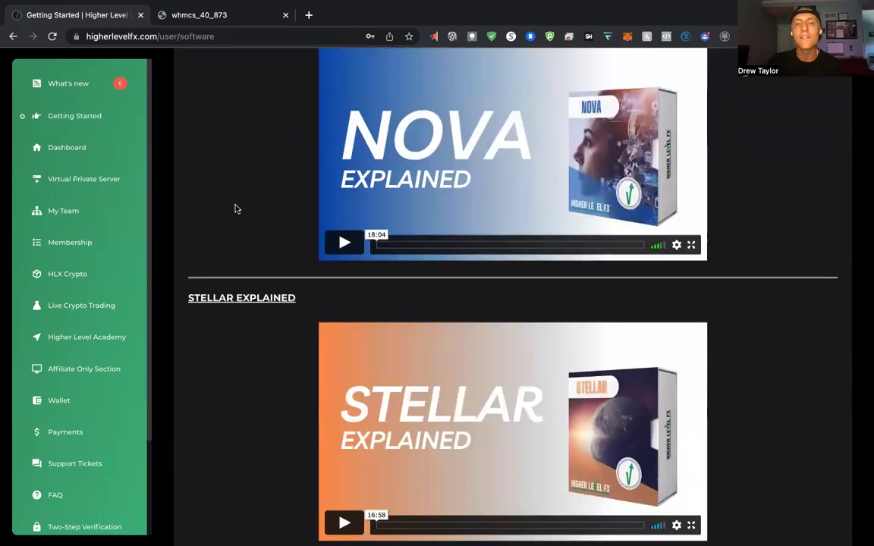
{"action": "scroll", "coordinate": [235, 208], "scroll_direction": "down", "scroll_amount": 5}
{"action": "scroll", "coordinate": [234, 209], "scroll_direction": "up", "scroll_amount": 1}
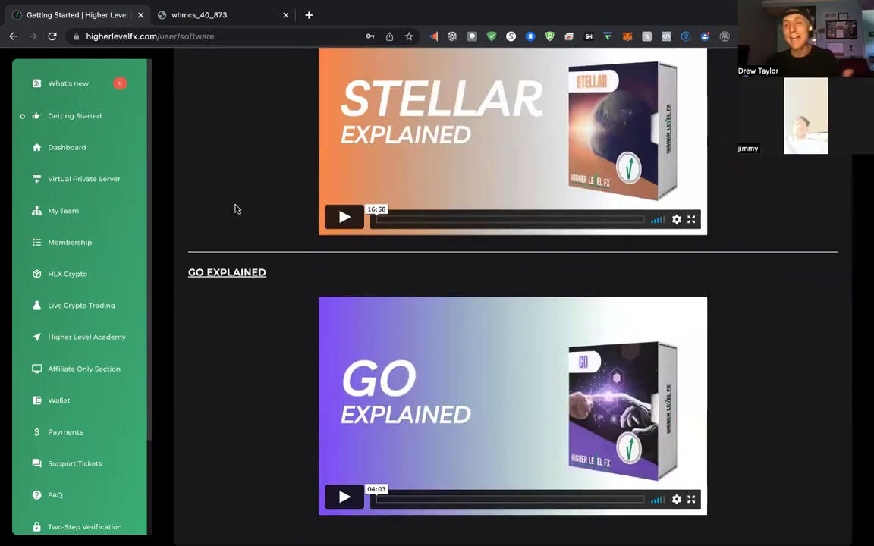
{"action": "scroll", "coordinate": [234, 209], "scroll_direction": "up", "scroll_amount": 1}
{"action": "scroll", "coordinate": [864, 225], "scroll_direction": "up", "scroll_amount": 1}
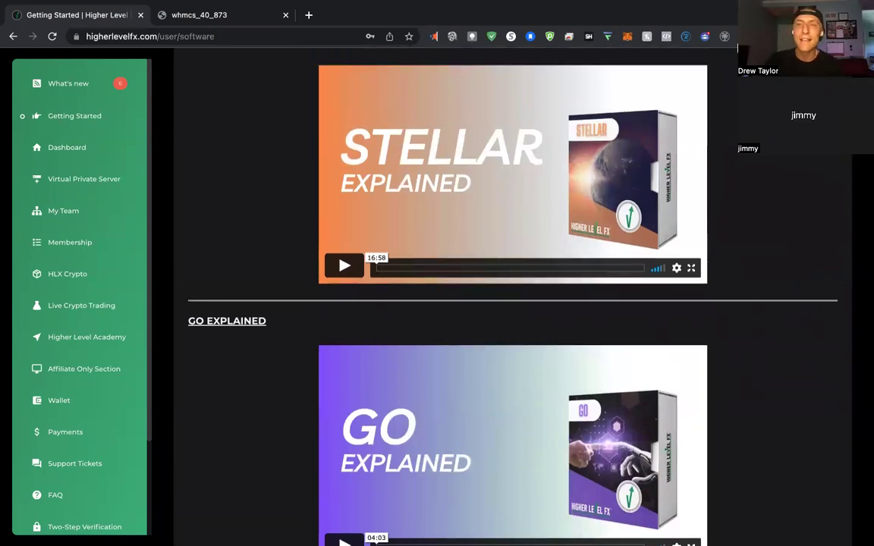
{"action": "scroll", "coordinate": [298, 232], "scroll_direction": "up", "scroll_amount": 2}
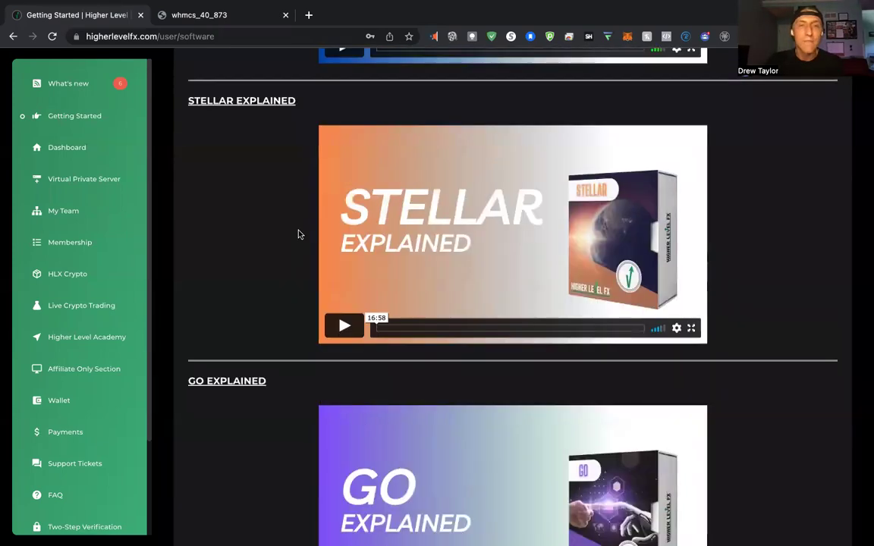
{"action": "scroll", "coordinate": [290, 258], "scroll_direction": "up", "scroll_amount": 1}
{"action": "scroll", "coordinate": [291, 258], "scroll_direction": "up", "scroll_amount": 7}
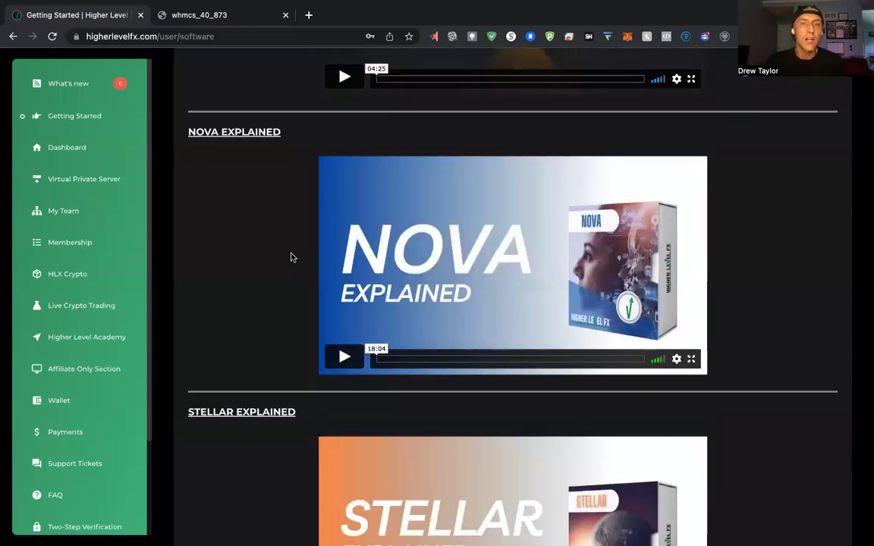
{"action": "scroll", "coordinate": [290, 258], "scroll_direction": "up", "scroll_amount": 3}
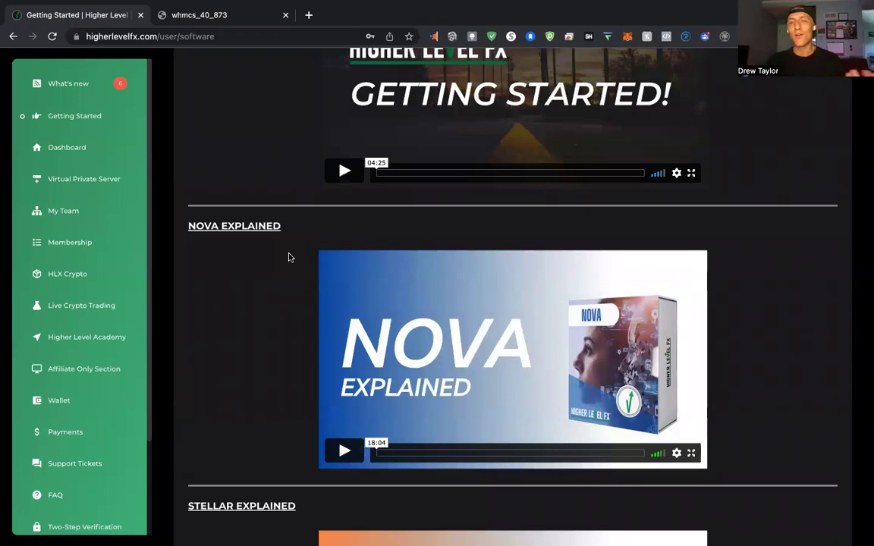
Go via the member dashboard and web VPS console back to the MetaTrader 5 VPS.
{"action": "left_click", "coordinate": [87, 155]}
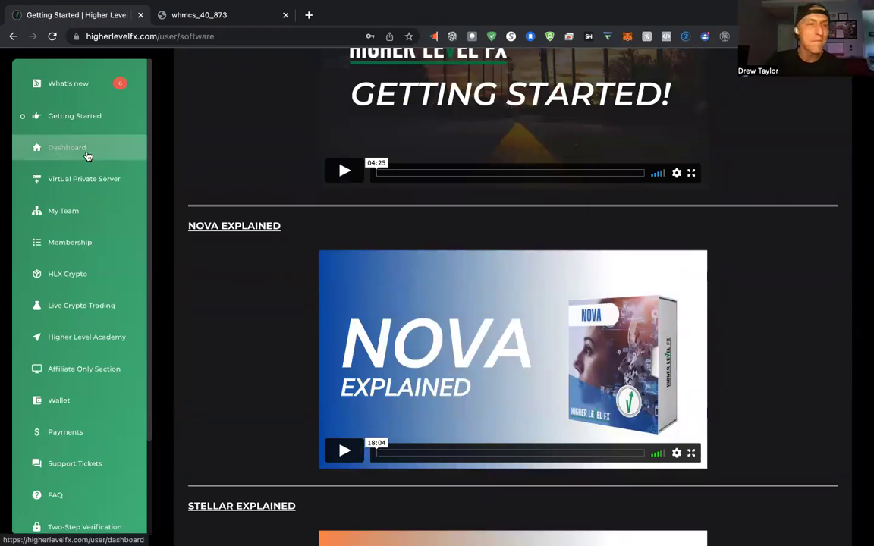
{"action": "left_click", "coordinate": [106, 180]}
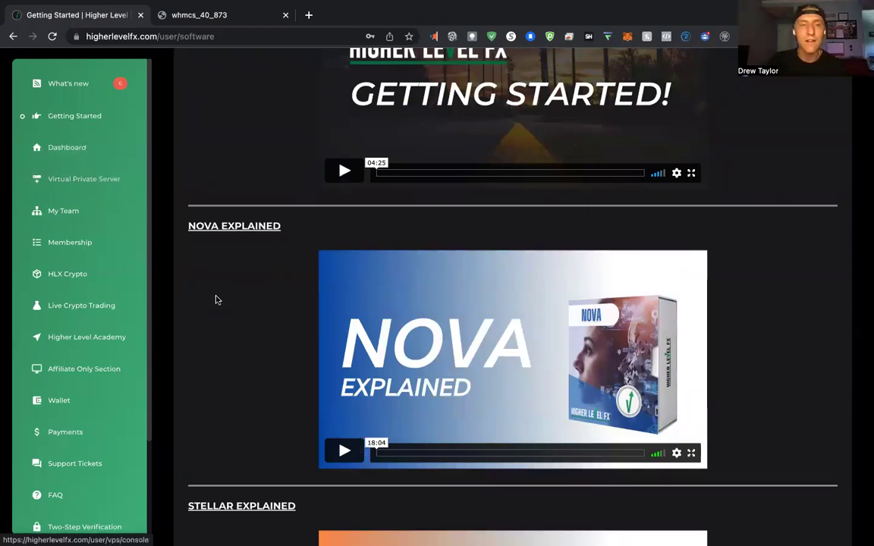
{"action": "left_click", "coordinate": [166, 16]}
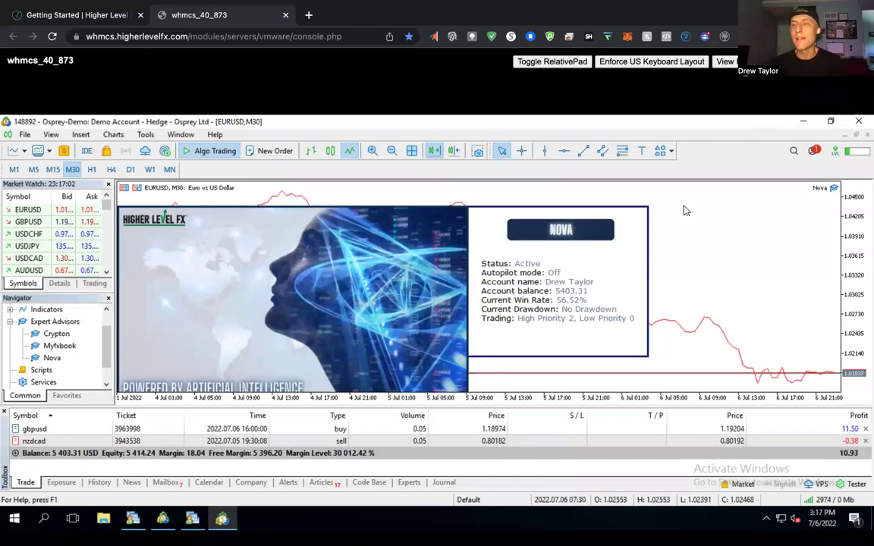
Open the Nova expert's inputs and review the stacking and take-profit trailing settings.
{"action": "double_click", "coordinate": [833, 187]}
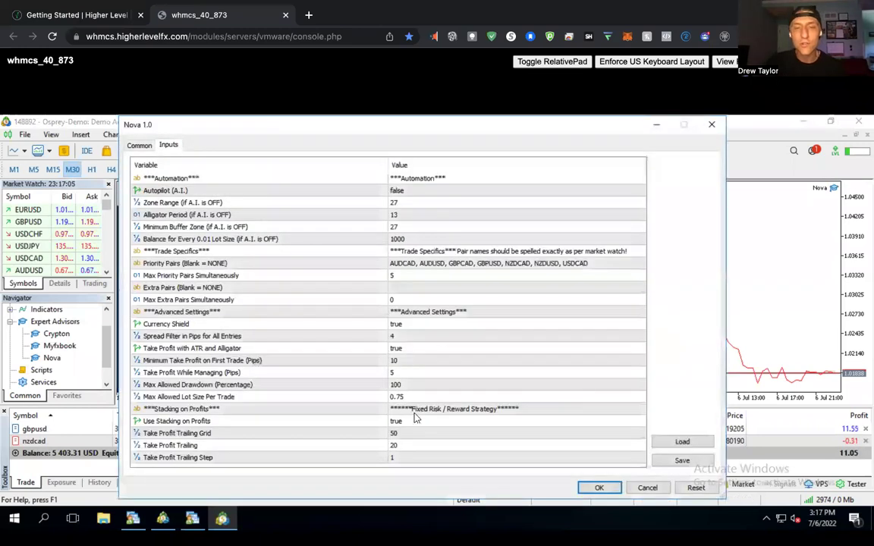
{"action": "left_click", "coordinate": [480, 426]}
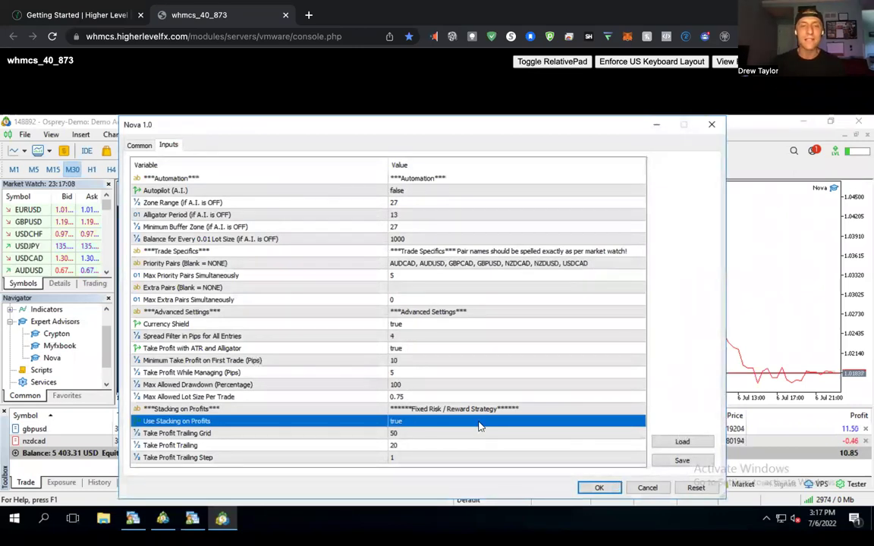
{"action": "left_click", "coordinate": [394, 436]}
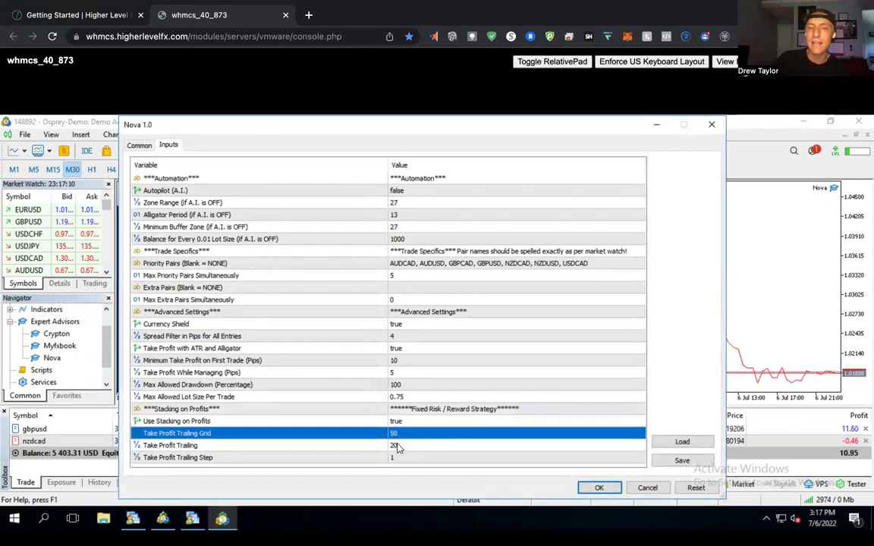
{"action": "left_click", "coordinate": [396, 447]}
Switch Use Stacking on Profits to false, then back to true.
{"action": "double_click", "coordinate": [410, 427]}
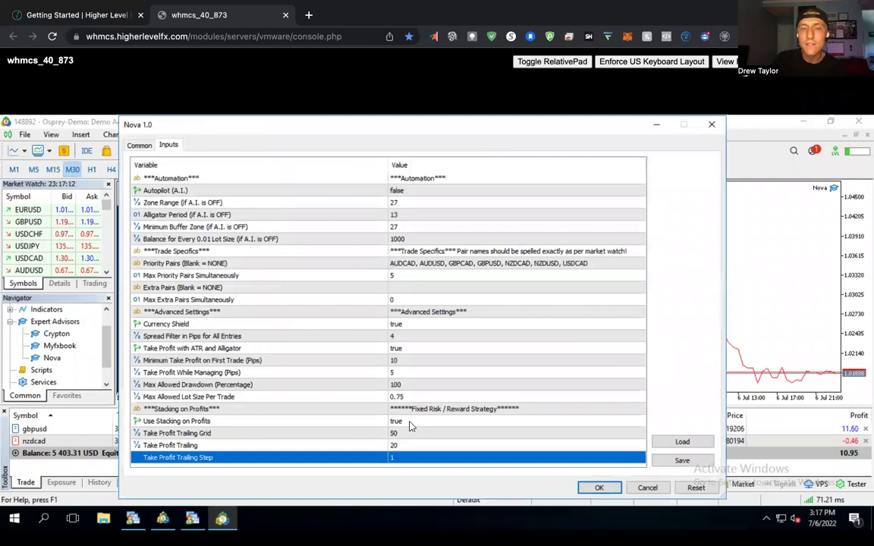
{"action": "left_click", "coordinate": [396, 439]}
{"action": "key", "text": "Down"}
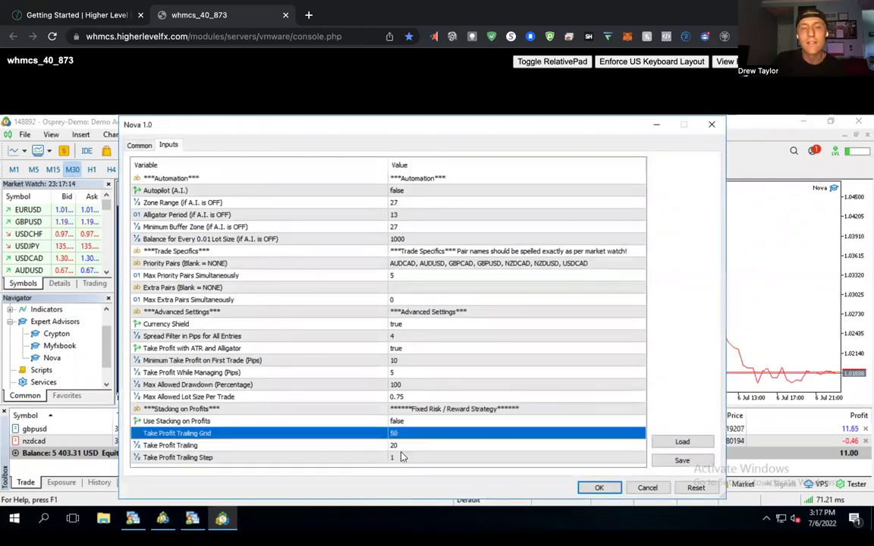
{"action": "key", "text": "Down"}
{"action": "key", "text": "Down"}
{"action": "double_click", "coordinate": [402, 425]}
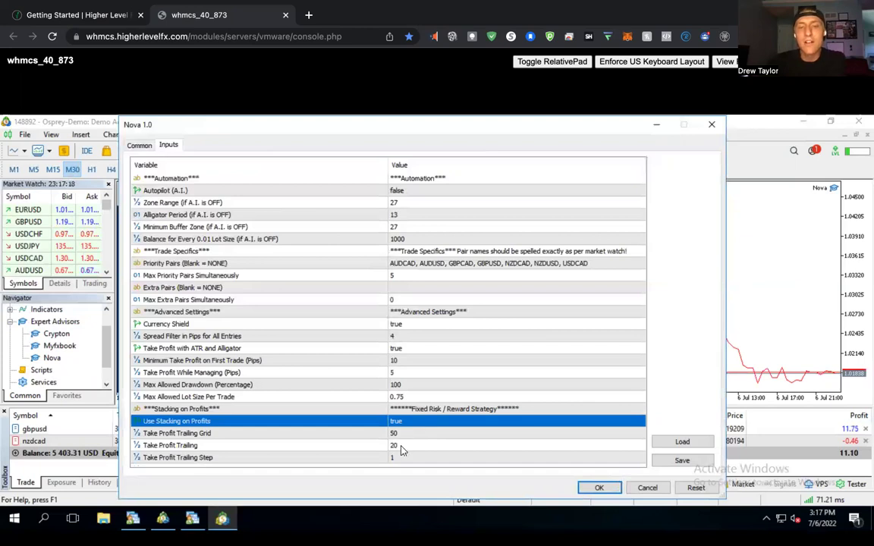
{"action": "left_click", "coordinate": [406, 446]}
{"action": "left_click", "coordinate": [418, 423]}
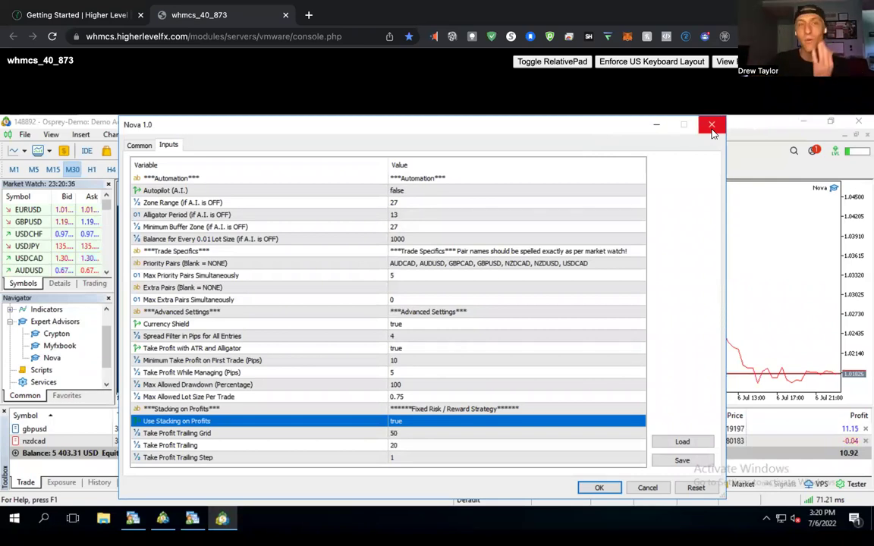
Close the Nova 1.0 dialog and return to the software page's Go Explained video.
{"action": "left_click", "coordinate": [713, 134]}
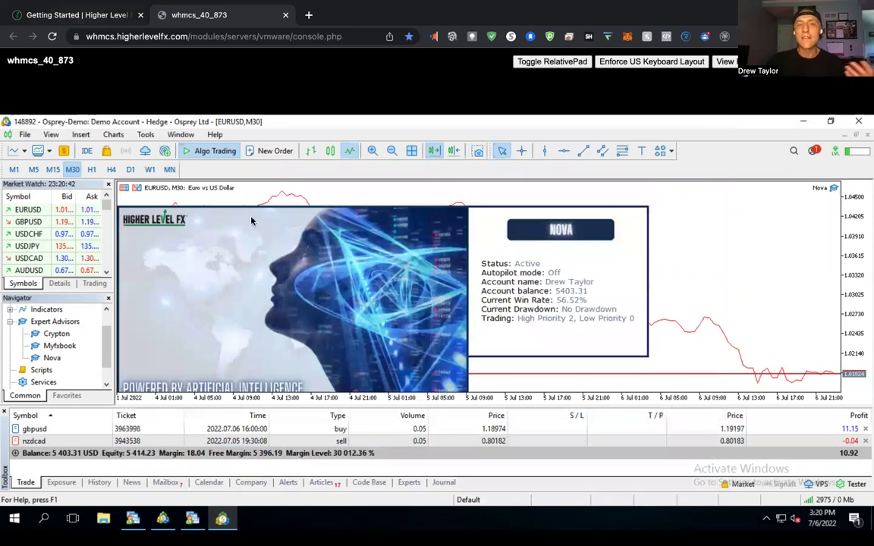
{"action": "key", "text": "ctrl+shift+Tab"}
{"action": "scroll", "coordinate": [318, 321], "scroll_direction": "down", "scroll_amount": 7}
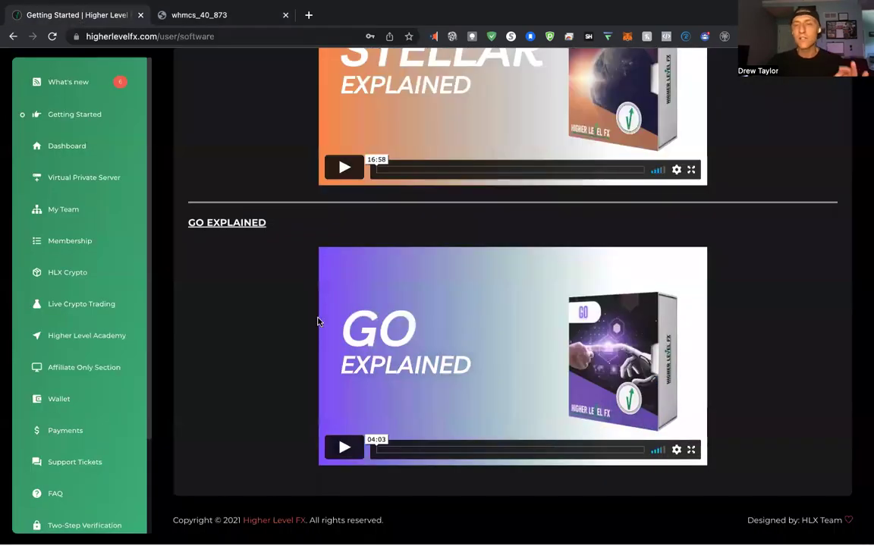